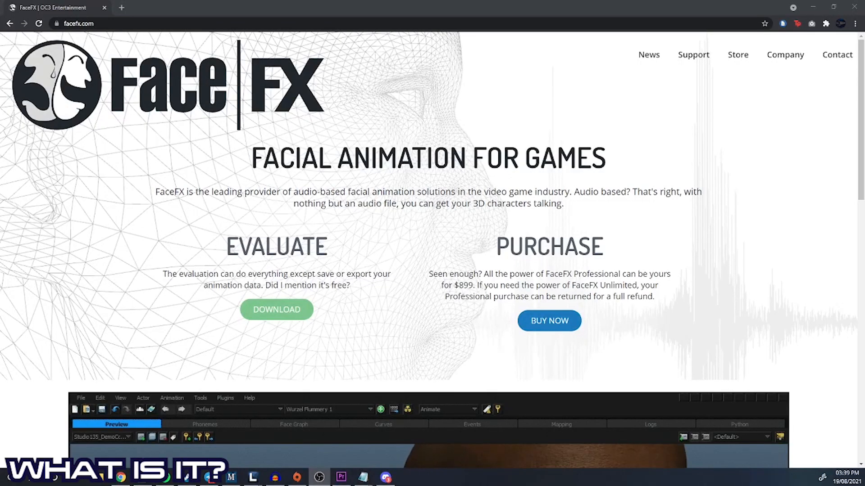
Look over the FaceFX home page and the products offered in the FaceFX Store
scroll(743, 214, down, 1)
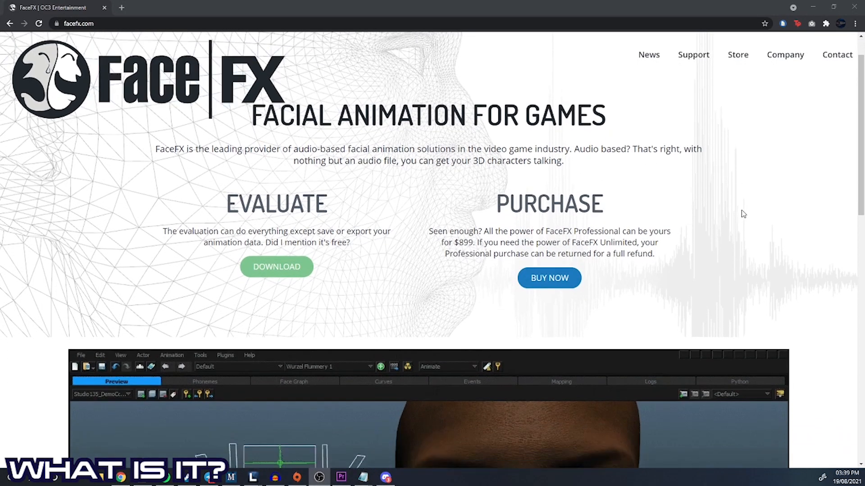
scroll(743, 214, down, 7)
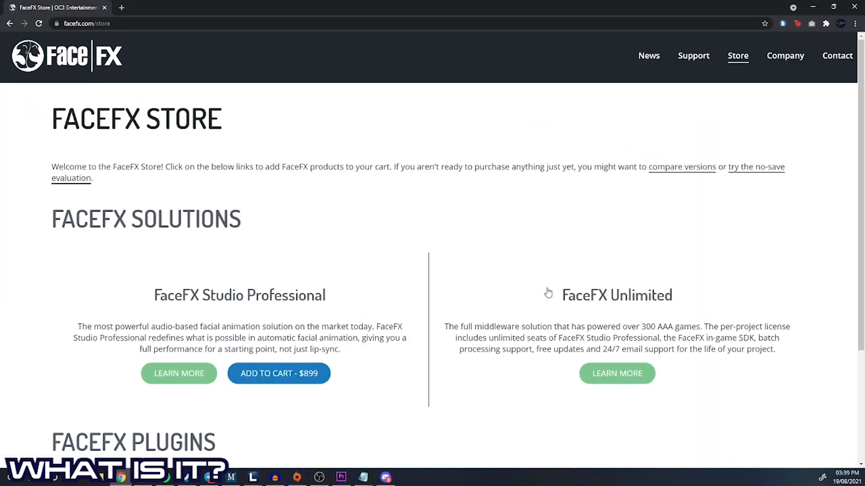
scroll(369, 317, down, 3)
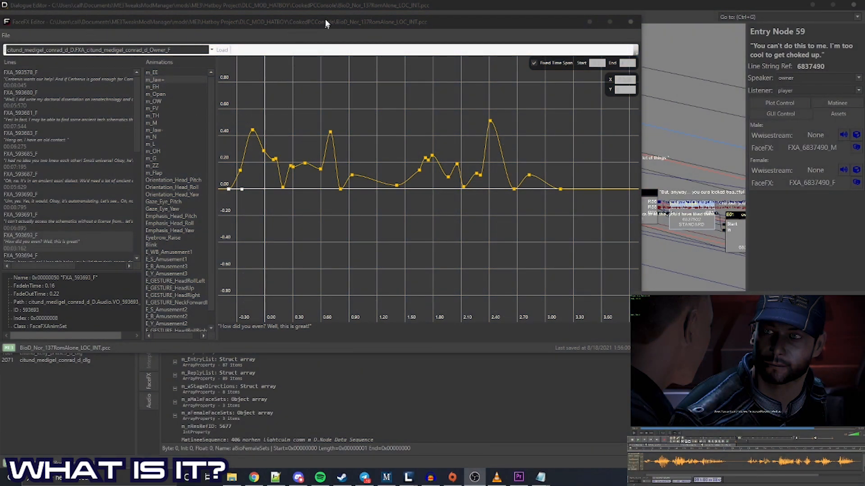
Move the FaceFX Editor window down to reach the Interp Viewer, view the Interp Viewer, and return to the FaceFX Editor
mouse_move(324, 24)
mouse_down()
mouse_move(339, 26)
mouse_move(336, 35)
mouse_up()
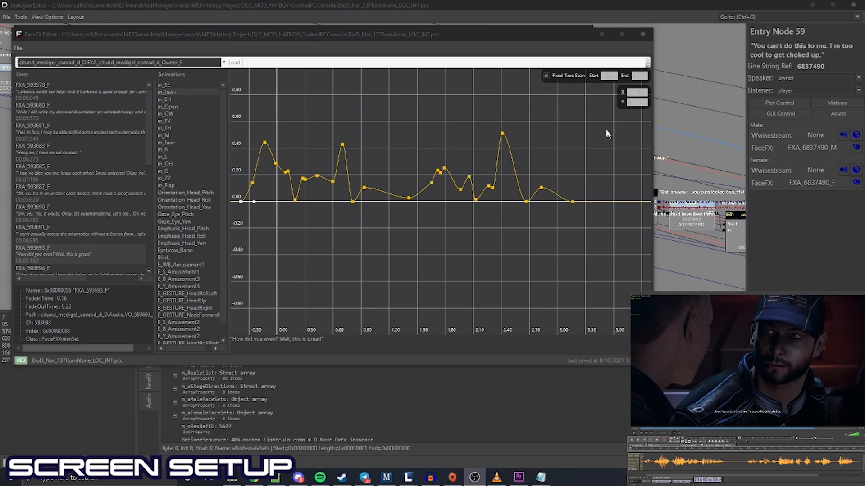
drag(488, 38, 488, 61)
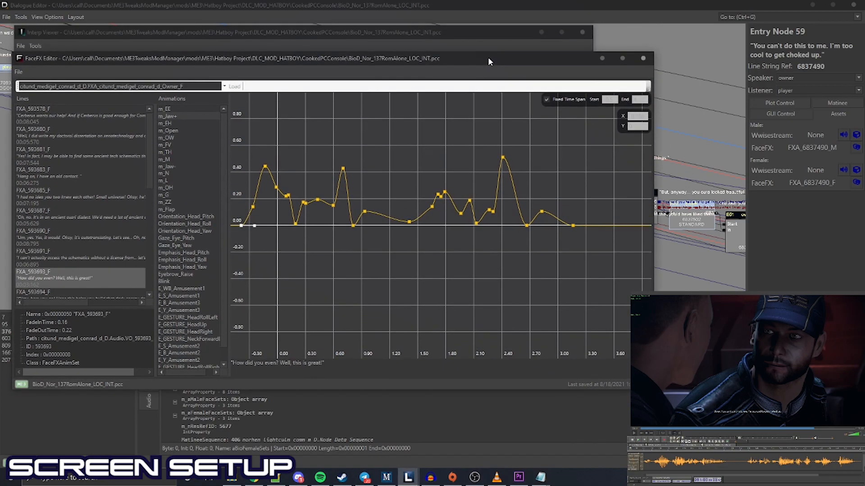
click(468, 25)
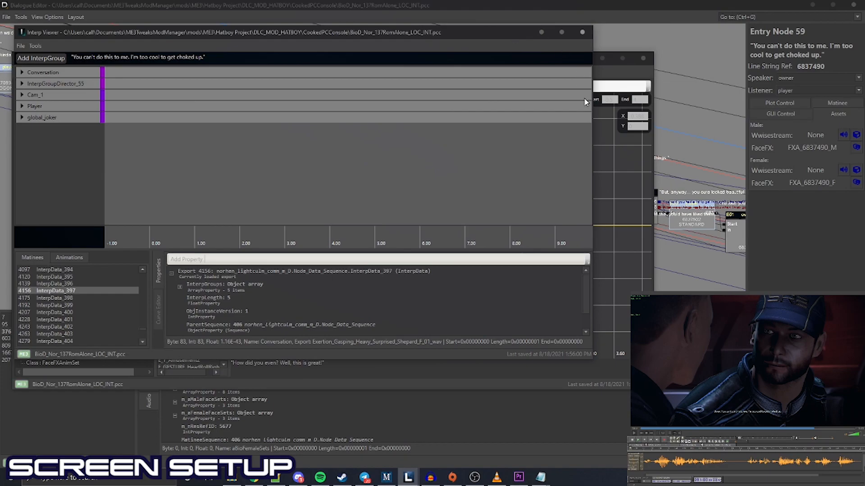
click(610, 77)
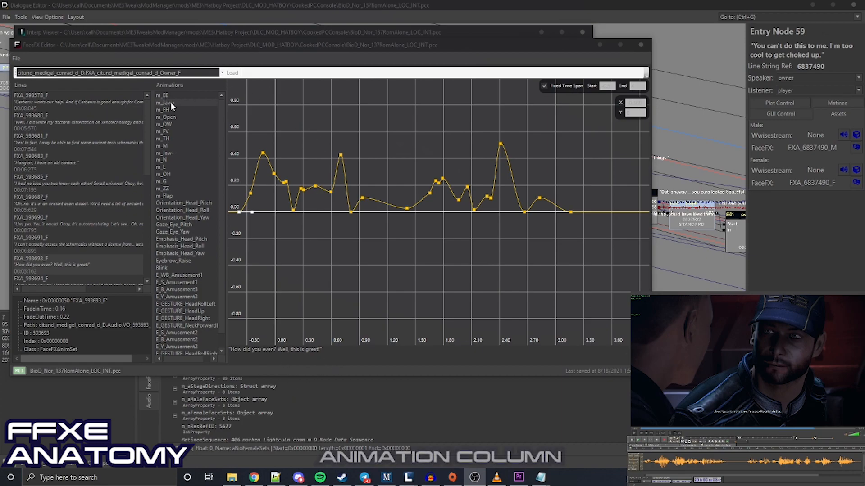
Examine the curves of line FXA_593693_F for several animations, including m_Open, m_TH, m_Jaw+, m_FV, m_L and Orientation_Head_Roll
click(171, 116)
click(170, 139)
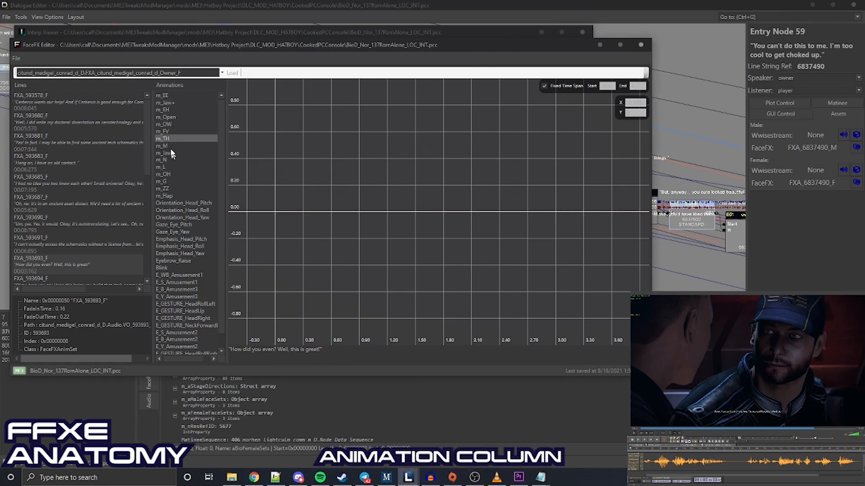
click(165, 103)
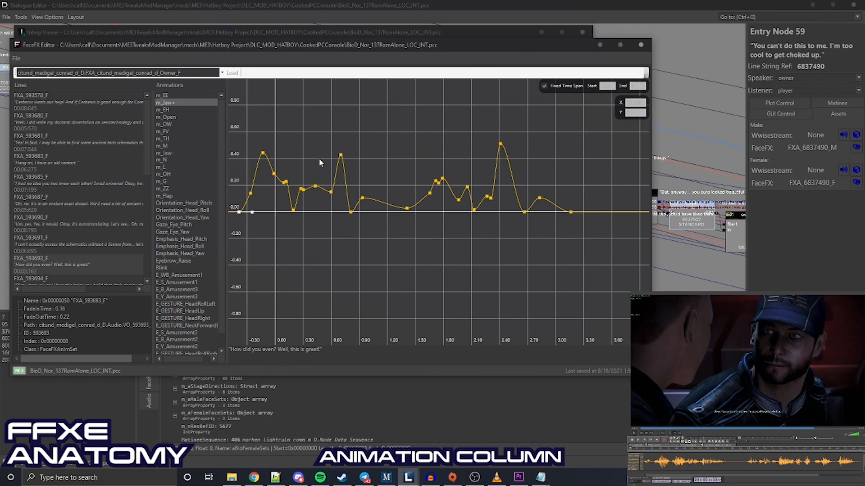
click(171, 131)
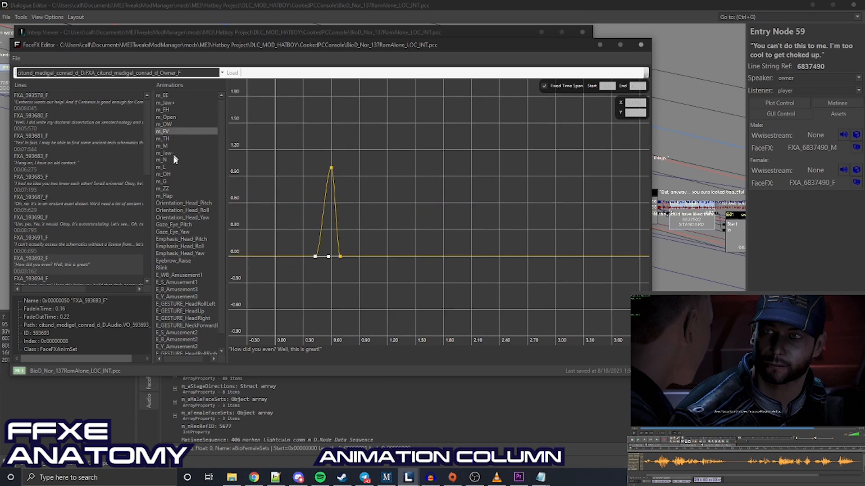
click(176, 169)
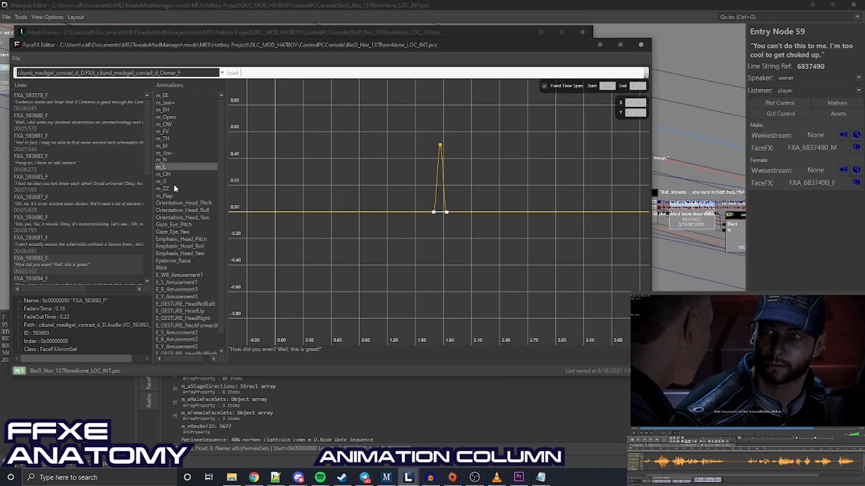
click(174, 184)
click(176, 211)
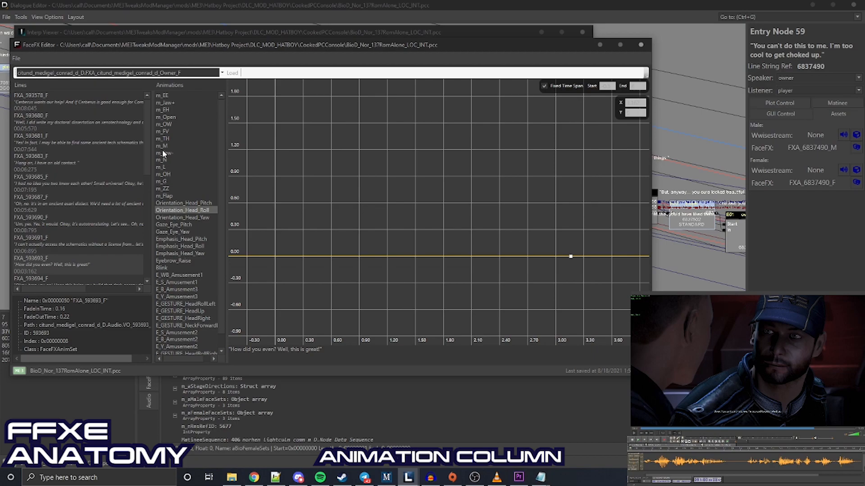
Compare the m_EE mouth curve with the Orientation_Head_Roll curve and look through the remaining emotion and gesture animations
click(175, 95)
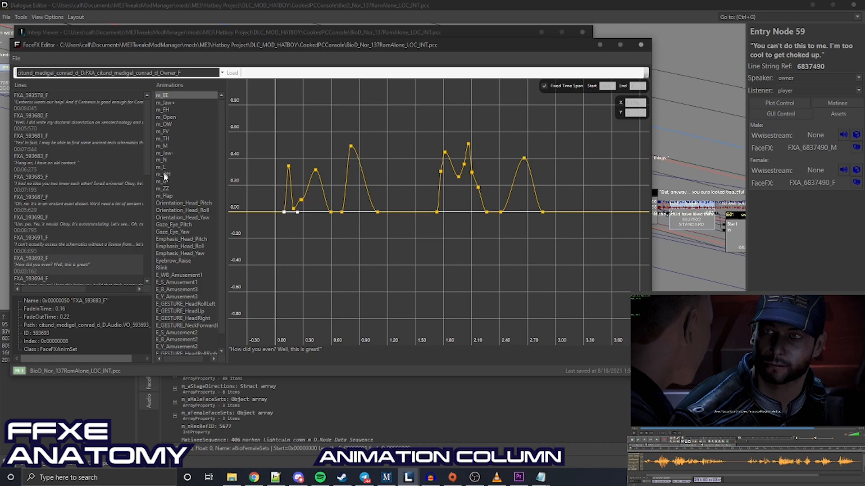
click(175, 210)
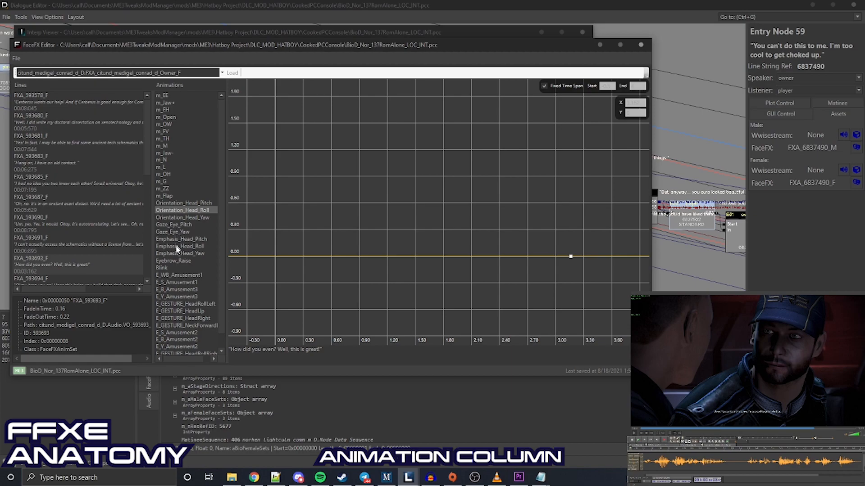
scroll(187, 272, down, 1)
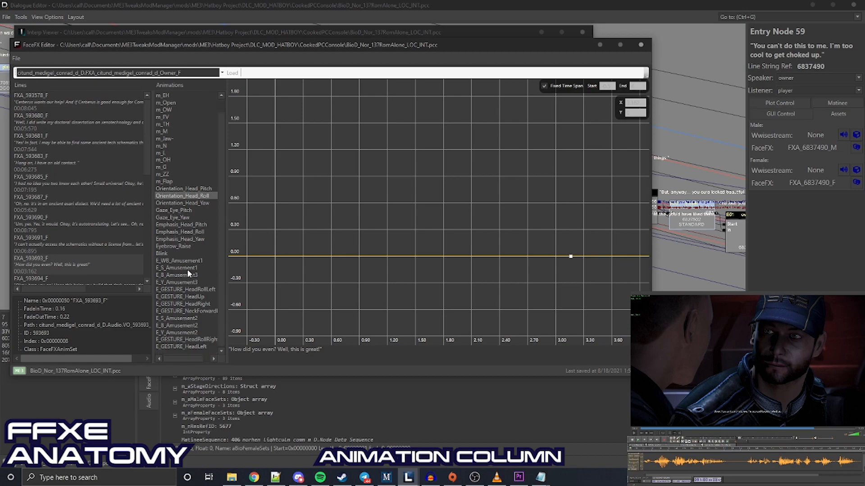
scroll(185, 252, up, 1)
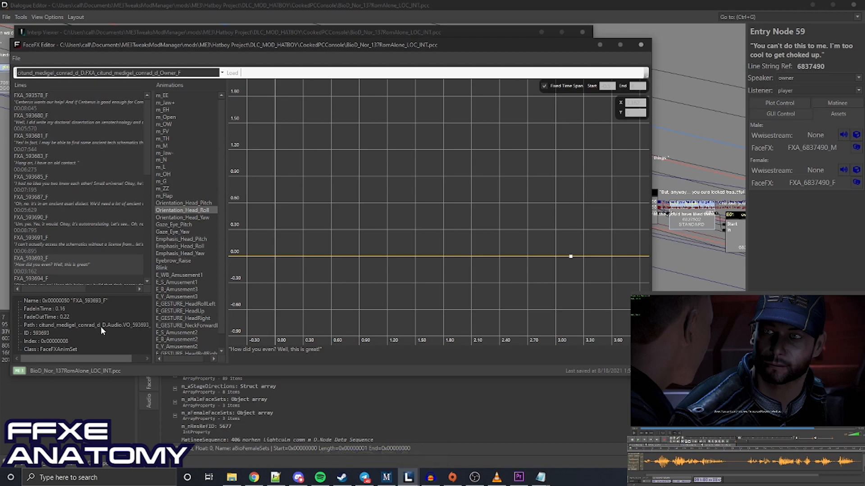
Inspect two neighbouring keys and their tangents on the m_Jaw+ curve, and compare the motion with the Blink and E_WB_Amusement1 curves
click(178, 104)
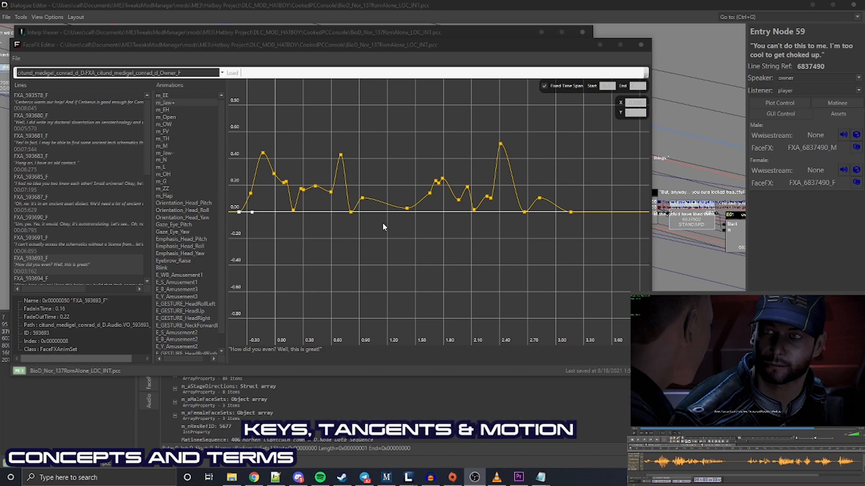
click(349, 212)
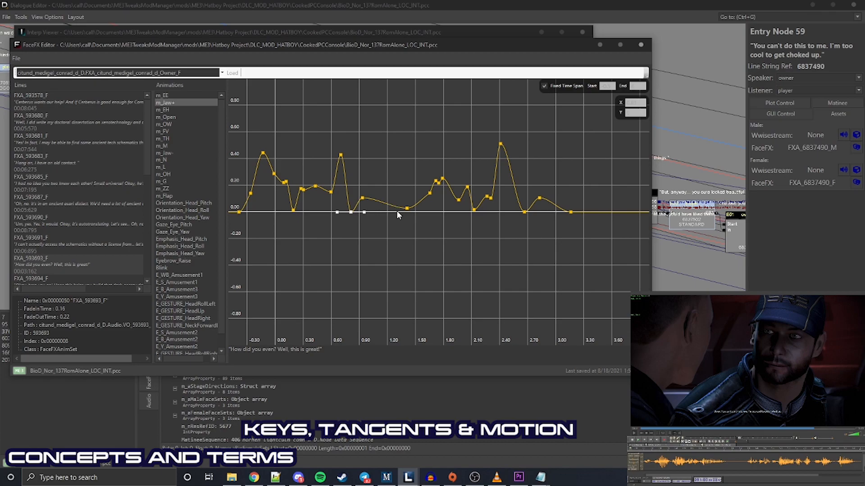
click(363, 199)
click(166, 268)
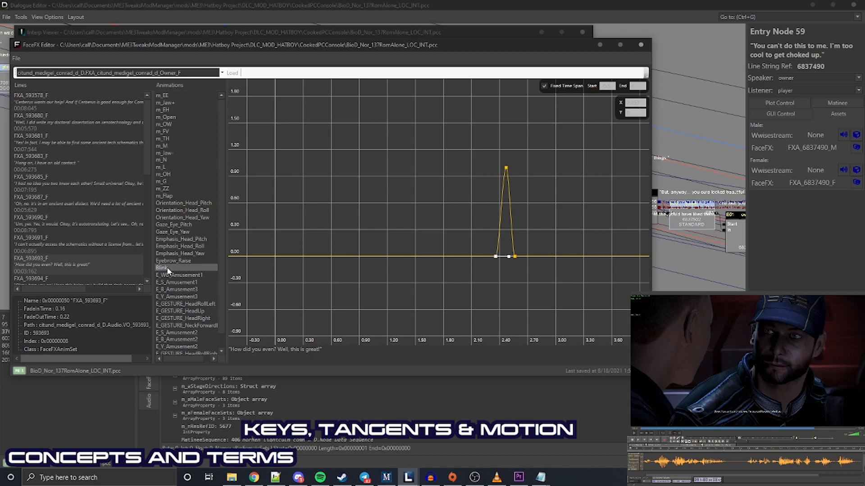
click(180, 275)
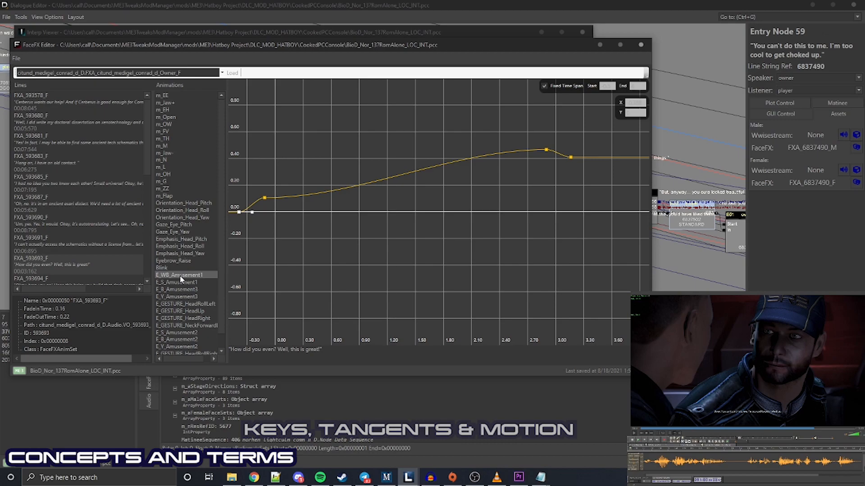
View the phoneme curves m_EE, m_Jaw+ and m_Open of the line
click(163, 95)
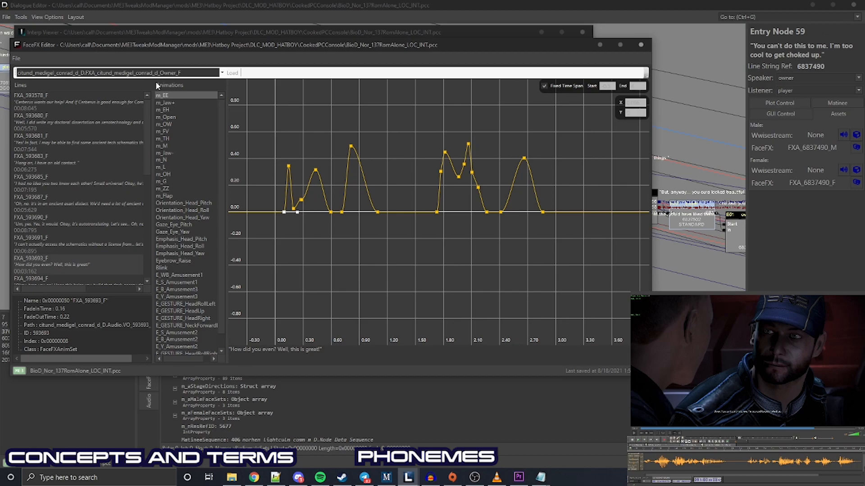
click(165, 104)
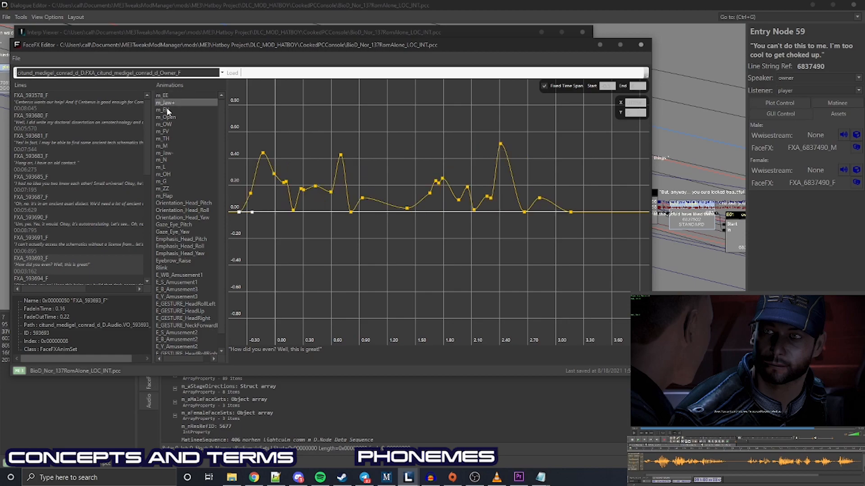
click(167, 116)
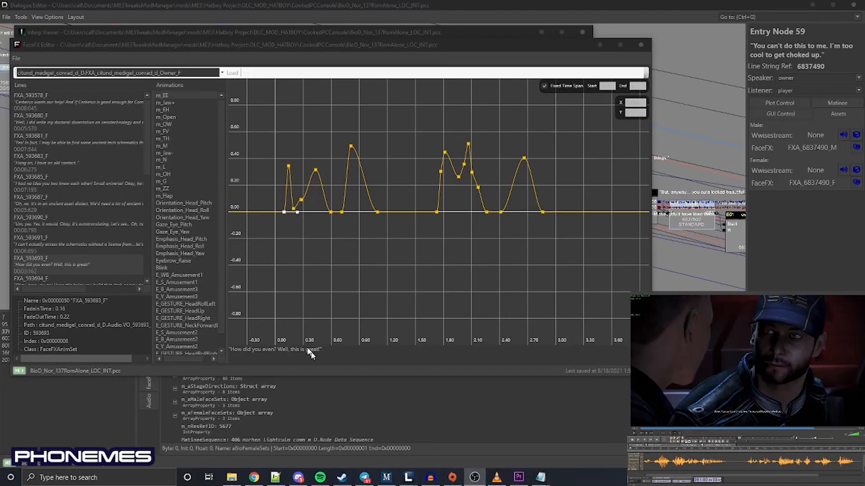
Examine the phoneme curves one after another from m_Jaw+ through m_EH, m_Open, m_OW, m_FV and m_TH to m_M
click(172, 104)
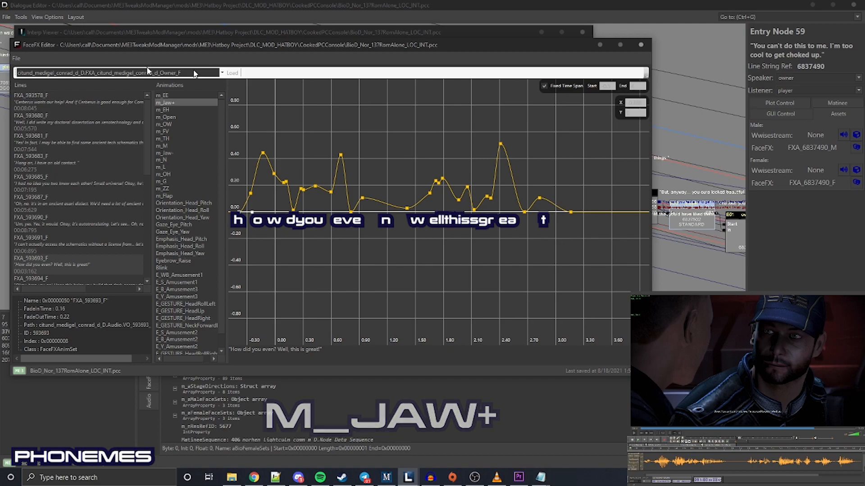
click(162, 111)
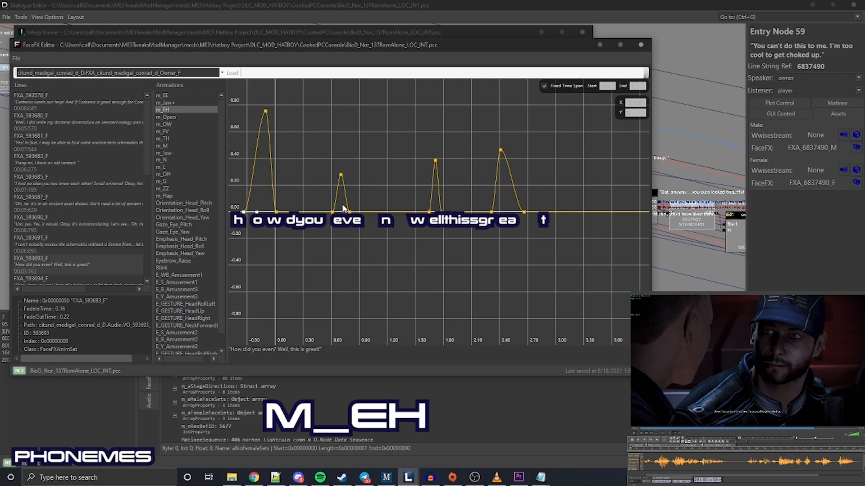
click(169, 118)
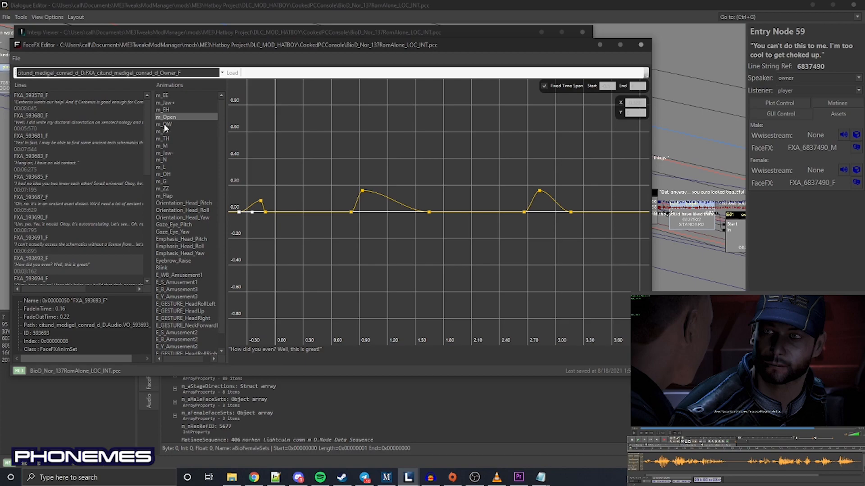
click(167, 125)
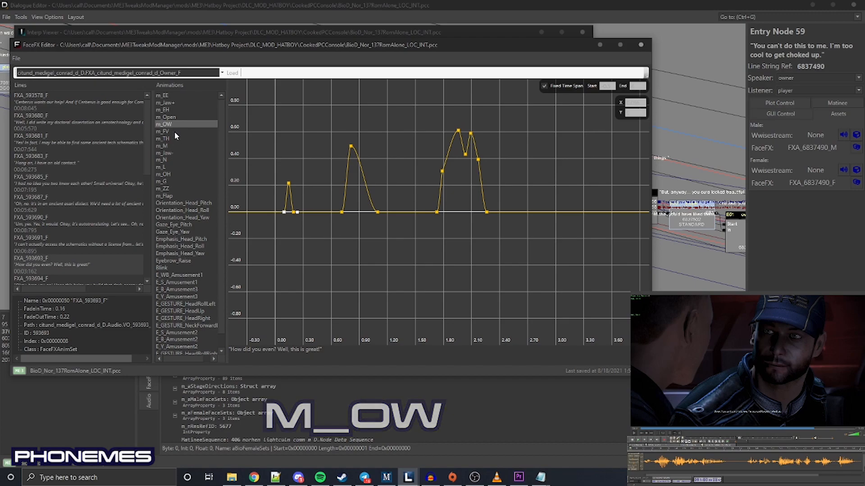
click(168, 132)
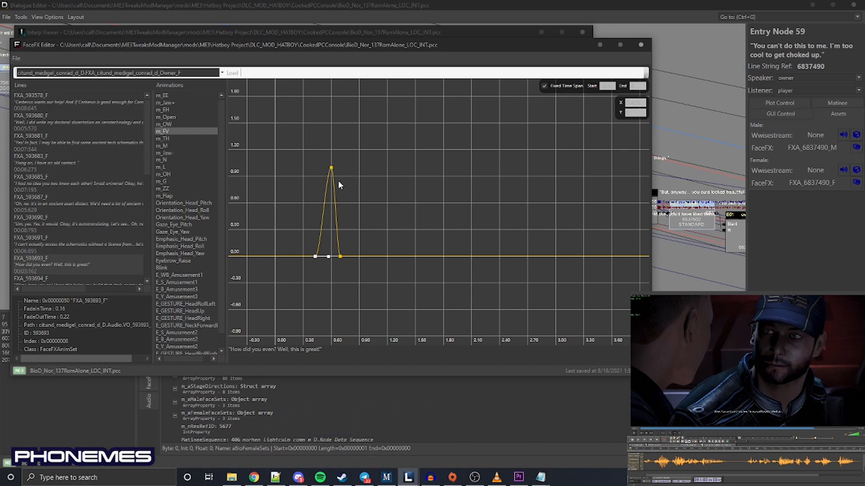
click(166, 140)
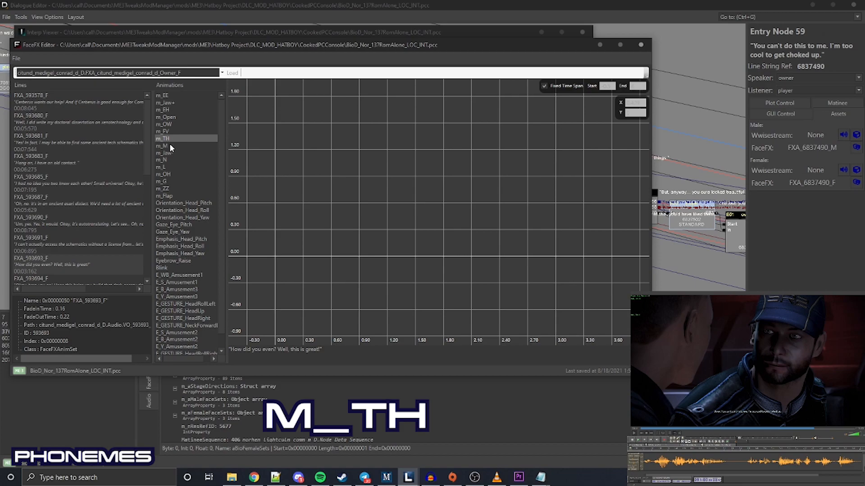
click(169, 146)
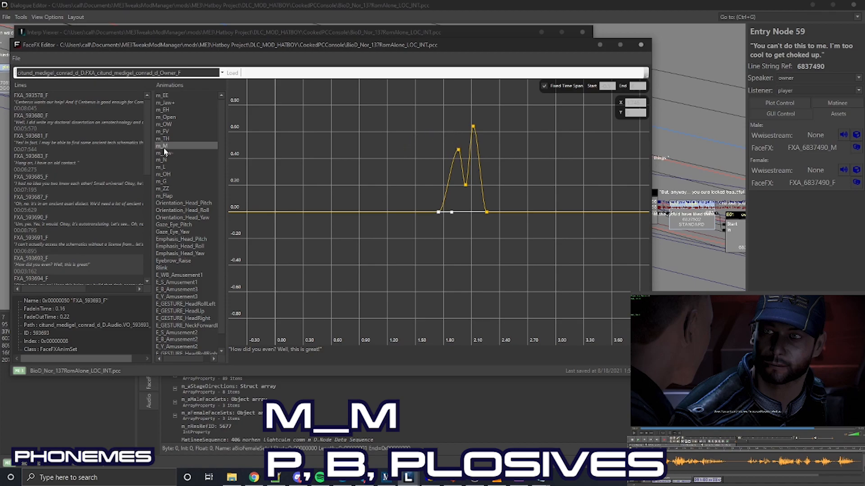
Compare the m_Open and m_OW curves with m_M, and the m_Jaw- curve with m_Jaw+
click(172, 115)
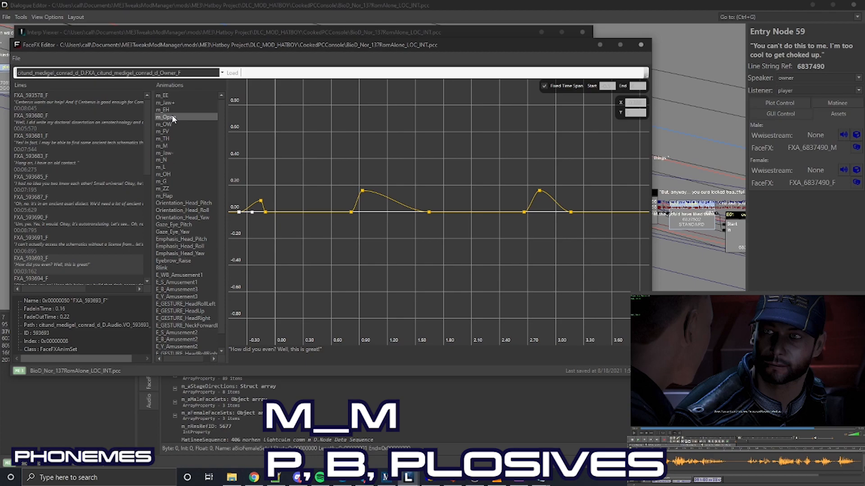
click(172, 124)
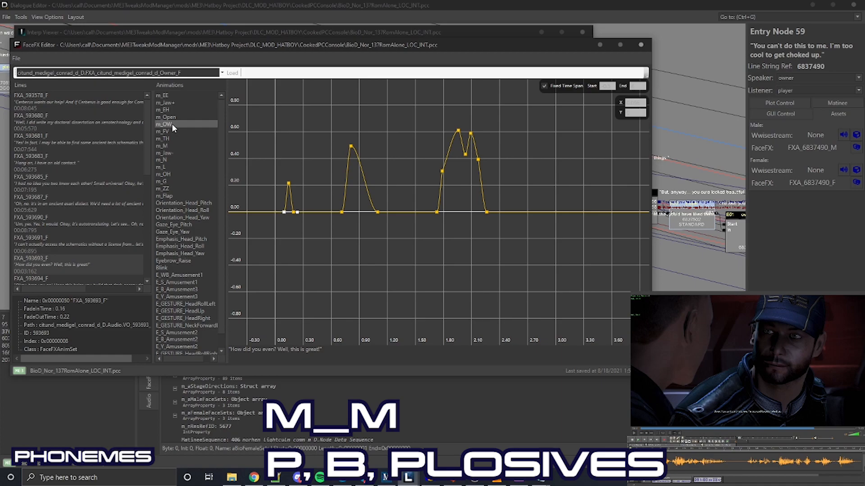
click(163, 146)
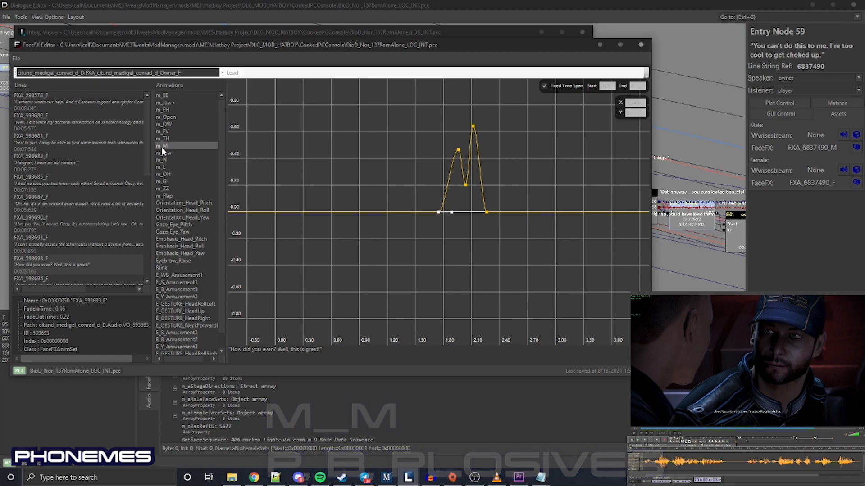
click(167, 153)
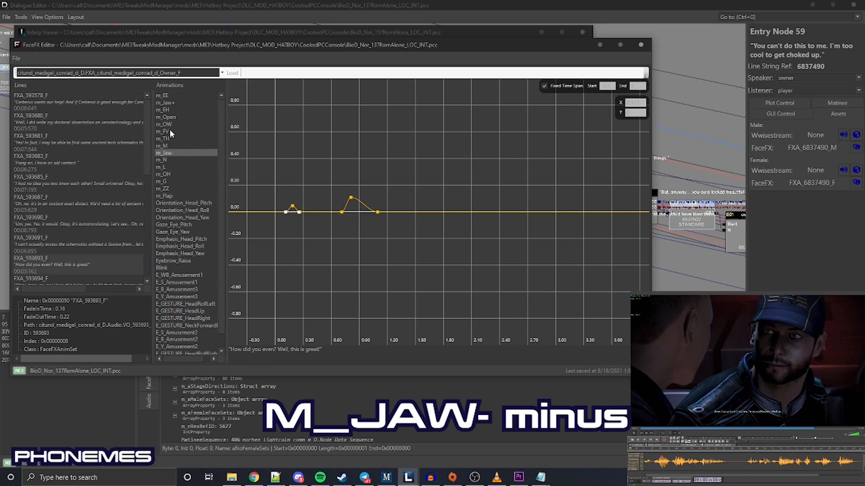
click(168, 102)
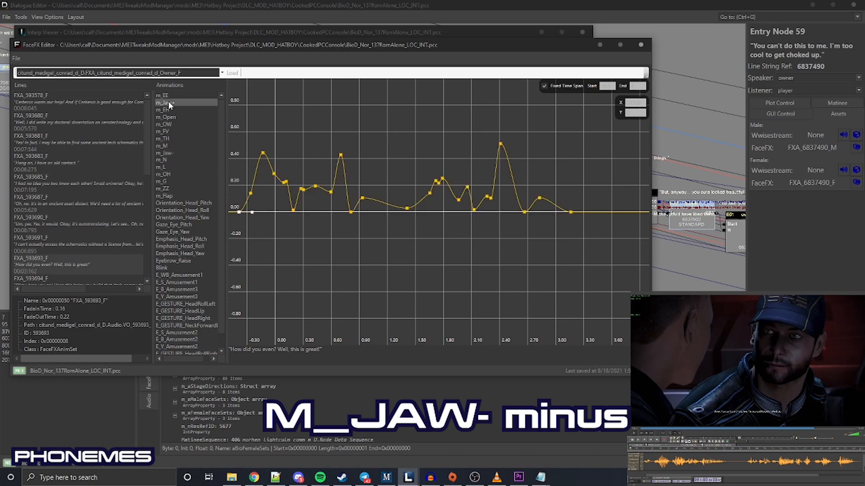
Examine the phoneme curves from m_Jaw- through m_N, m_L, m_OH, m_G, m_ZZ and m_Flap, and return to m_EE
click(169, 154)
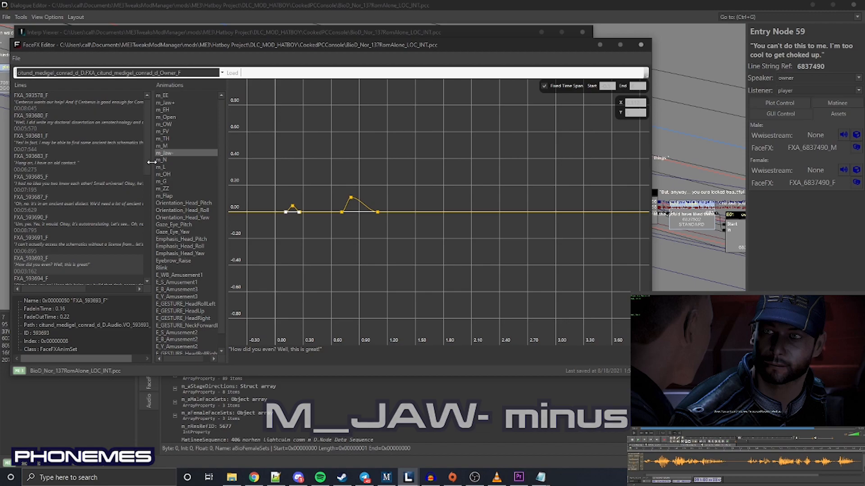
click(162, 161)
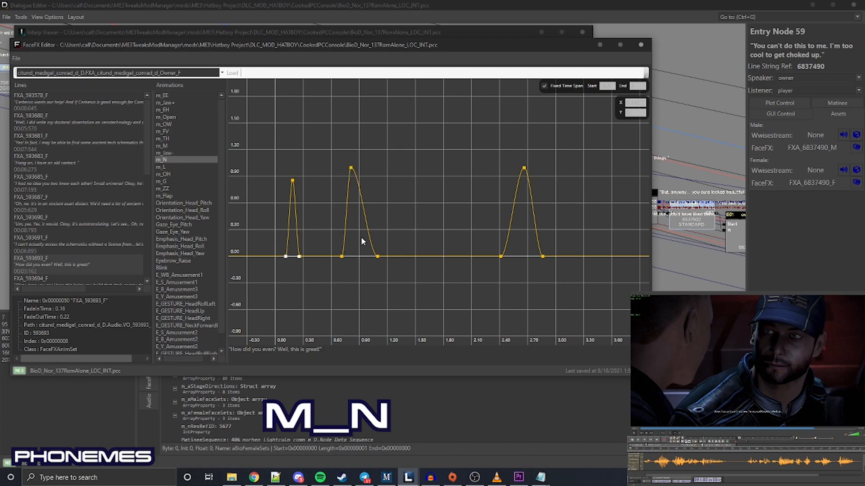
click(168, 168)
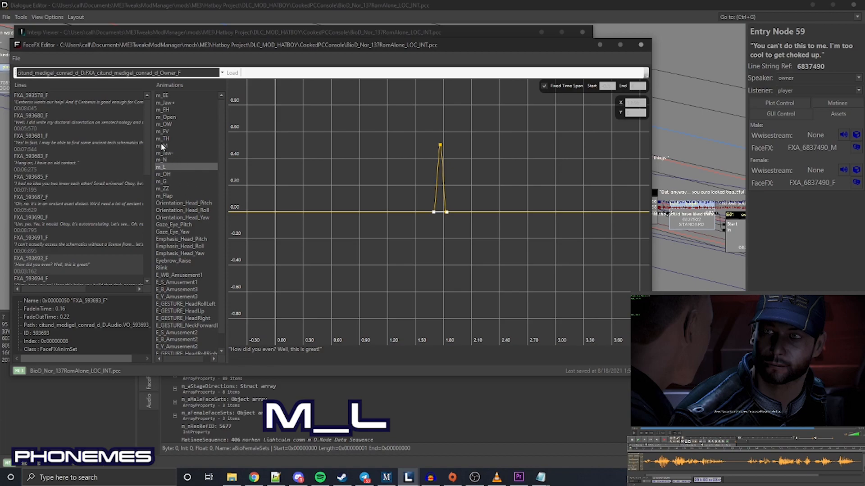
click(168, 175)
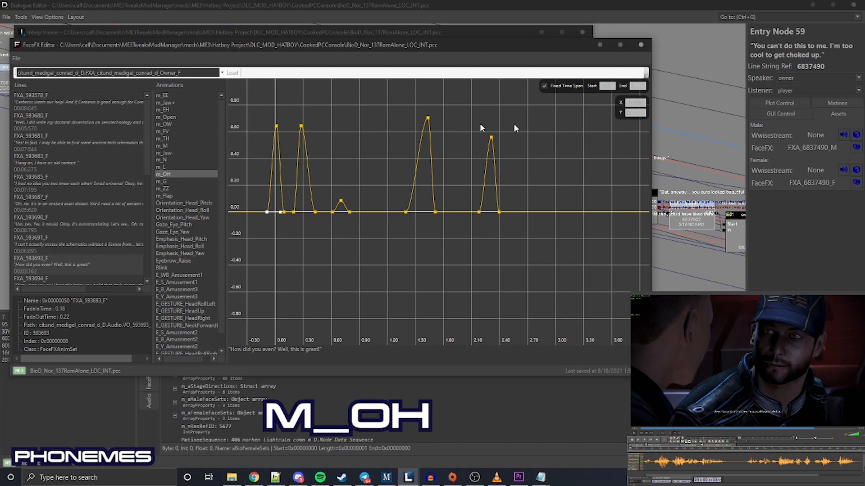
click(164, 182)
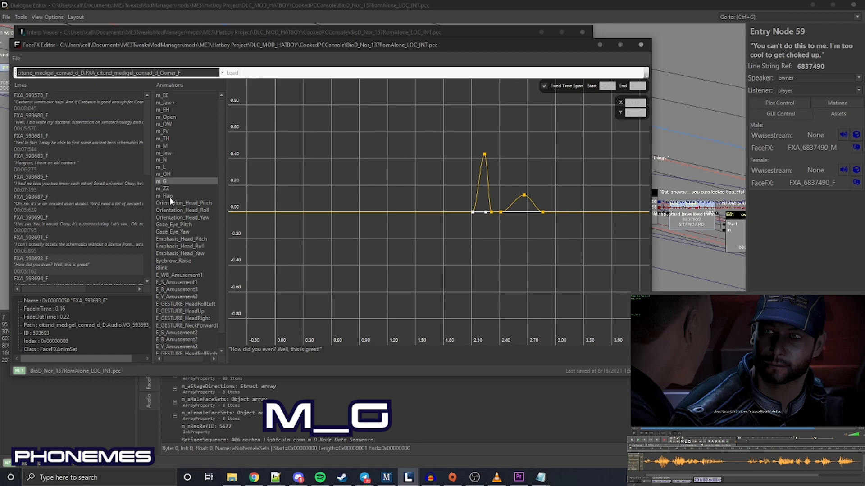
click(162, 188)
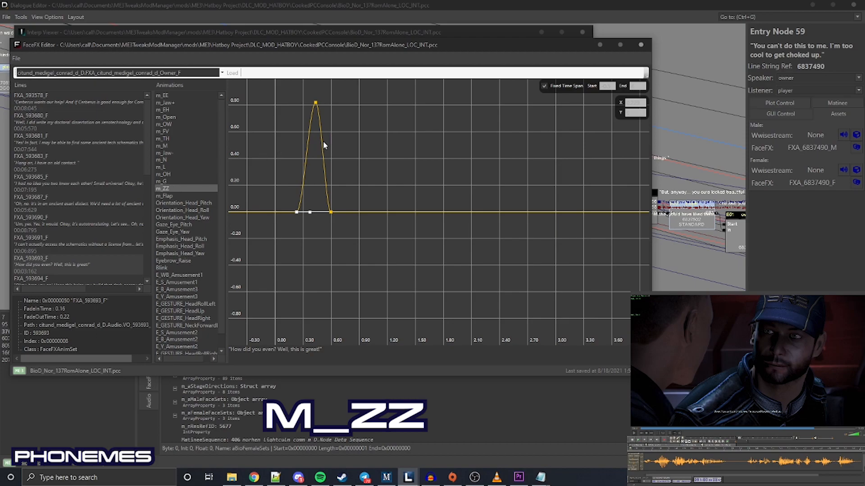
click(167, 197)
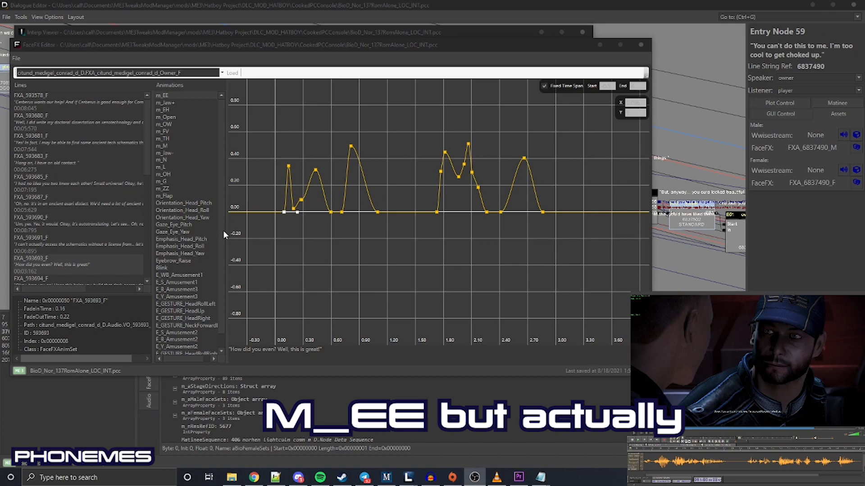
click(168, 97)
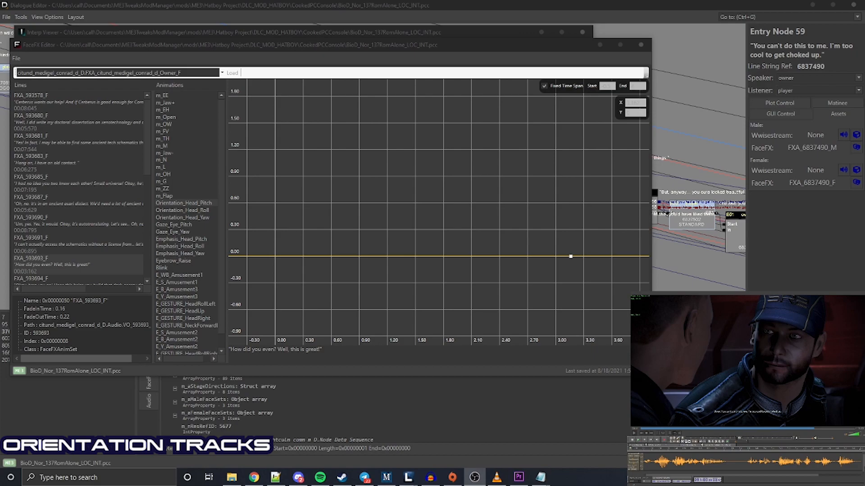
View the Orientation_Head_Roll and Orientation_Head_Yaw curves, followed by Gaze_Eye_Pitch and Gaze_Eye_Yaw
click(192, 210)
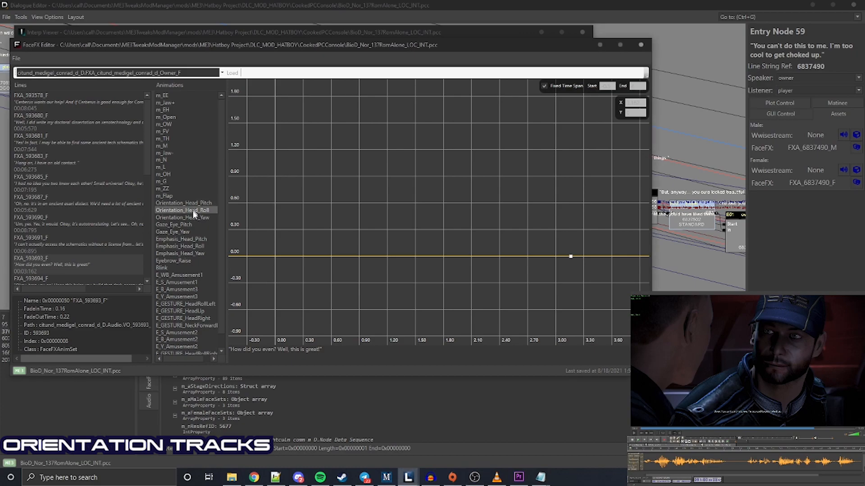
click(191, 218)
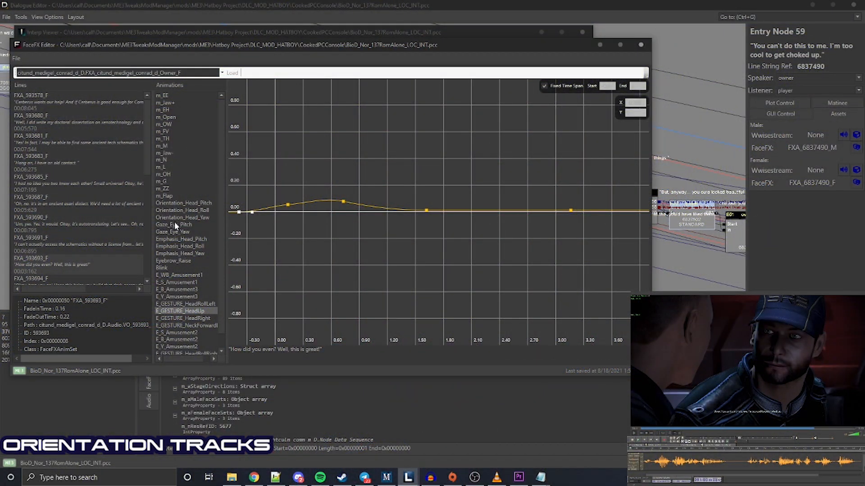
click(174, 224)
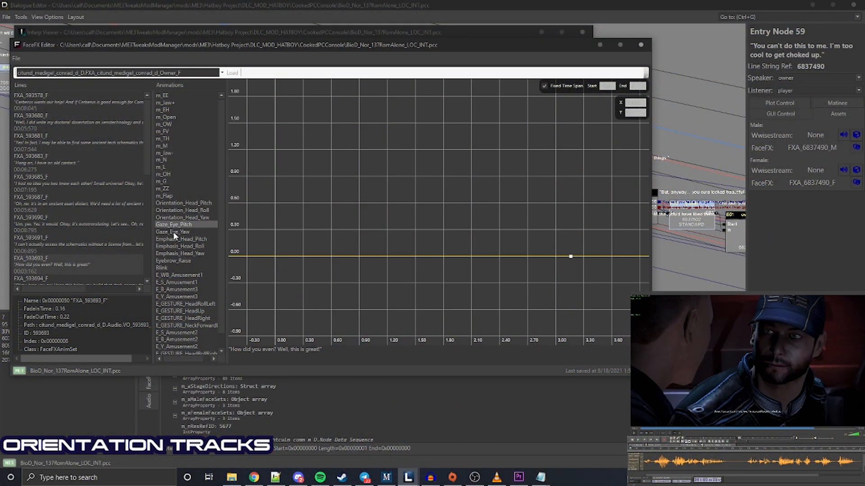
click(173, 231)
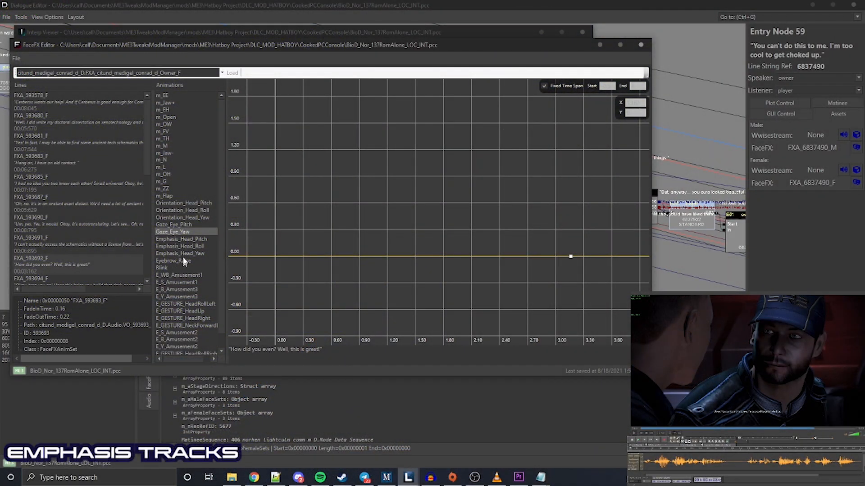
Examine the Emphasis_Head_Yaw and Emphasis_Head_Pitch curves, and compare them with Eyebrow_Raise
click(187, 254)
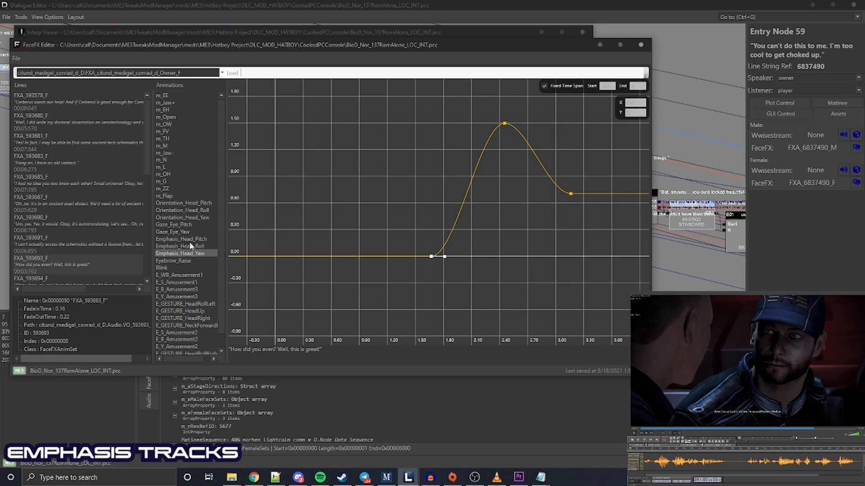
click(193, 239)
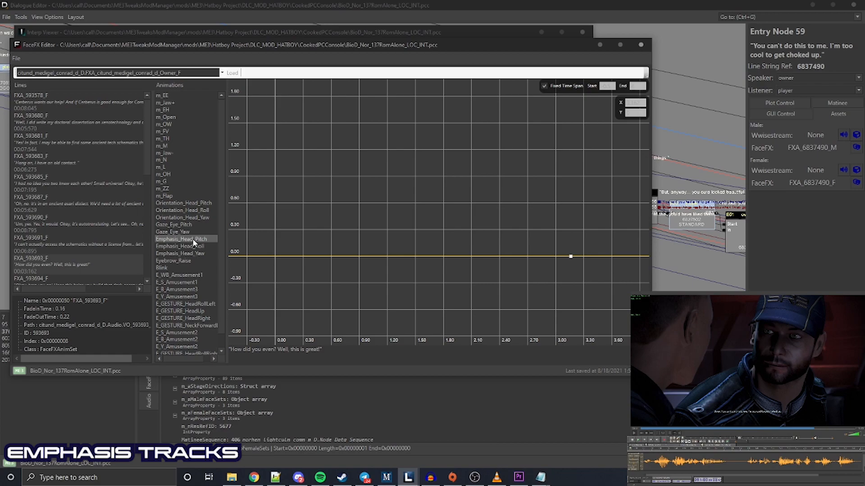
scroll(193, 243, down, 1)
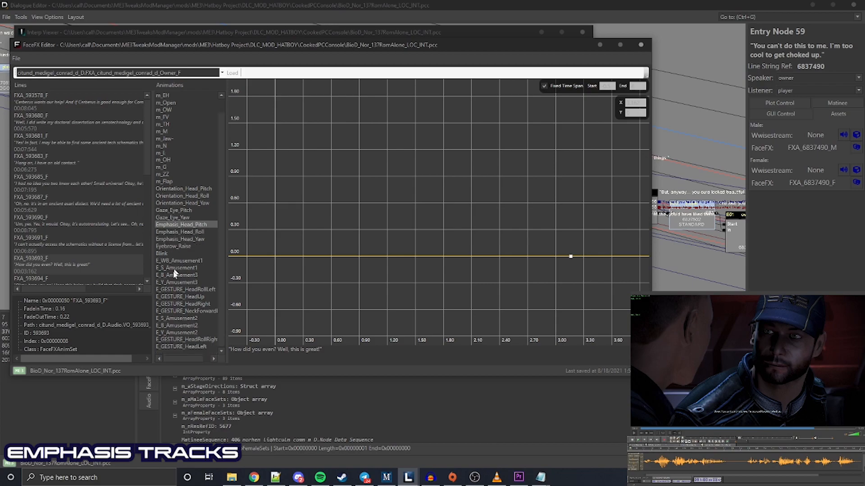
click(178, 248)
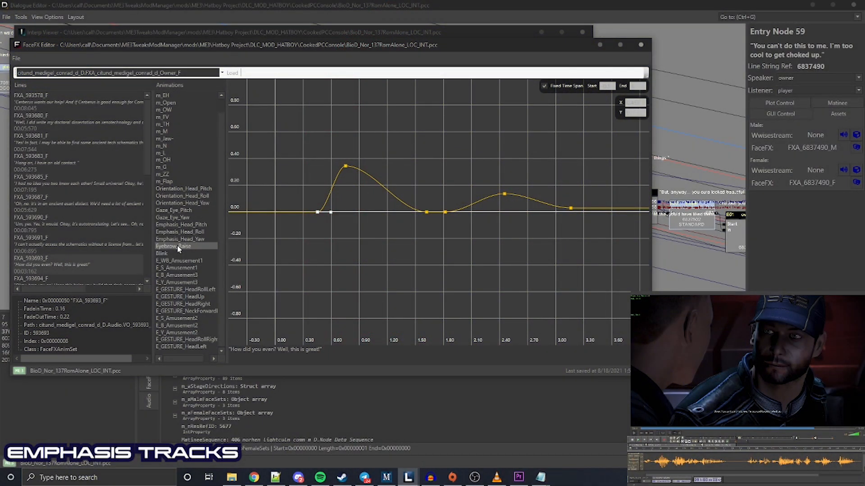
Inspect the E_GESTURE_HeadRollLeft curve and the emotion curves E_WB_Amusement1, E_B_Amusement3 and E_Y_Amusement3
click(185, 289)
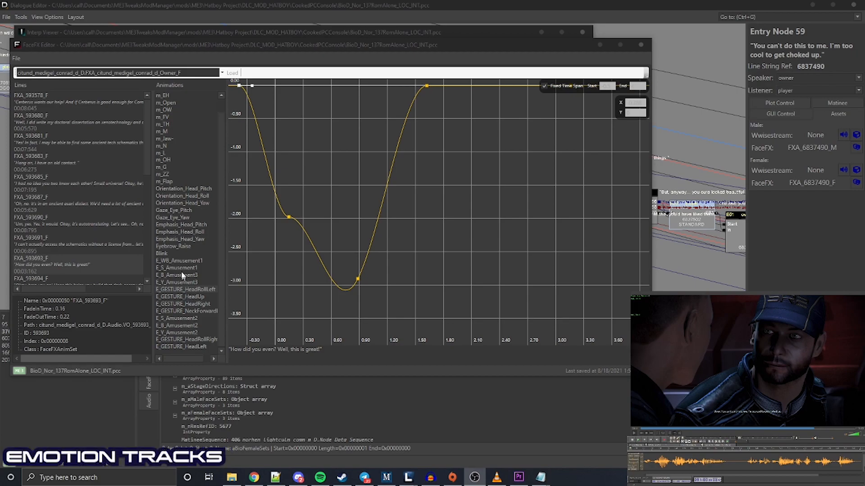
click(180, 261)
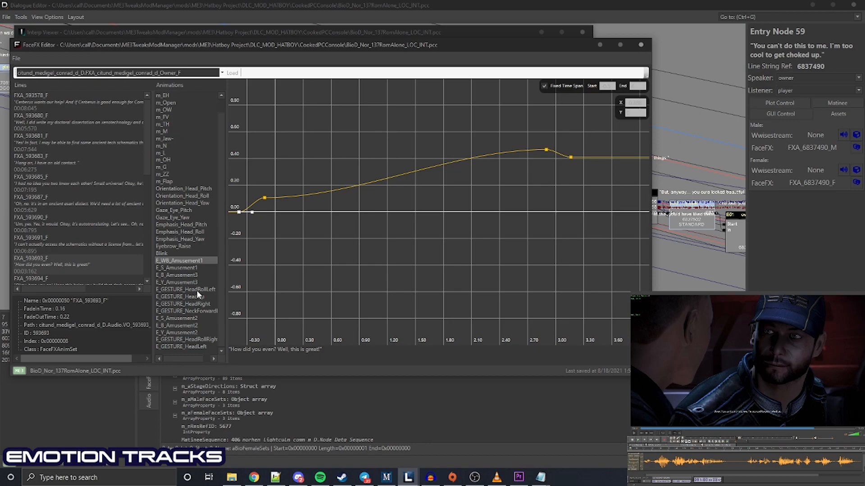
click(187, 275)
click(188, 282)
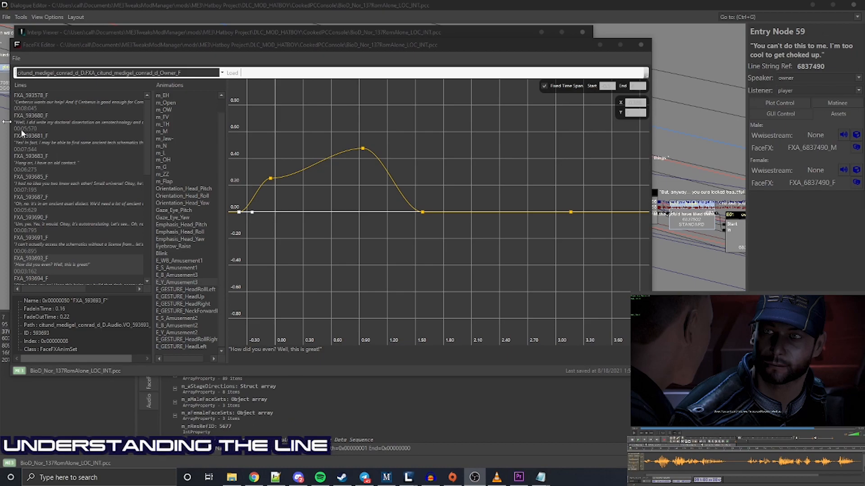
Switch to Audacity to play the line's audio, and bring the VLC video of the scene into focus
key(alt+Tab)
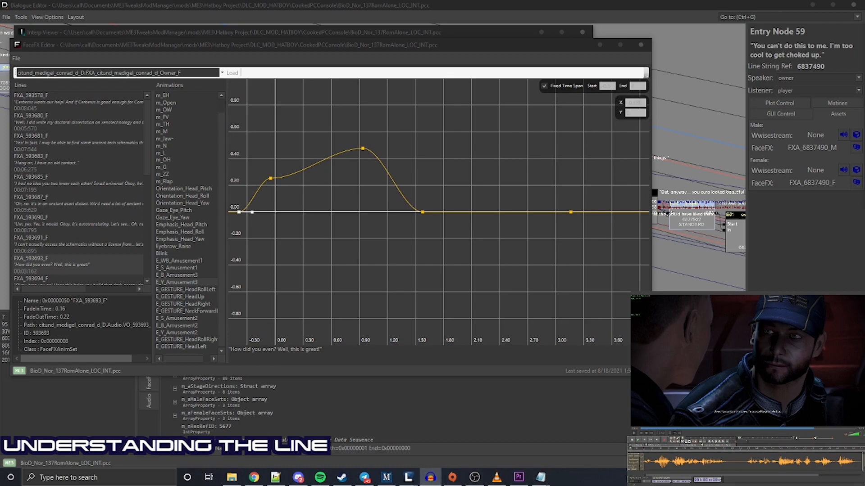
key(space)
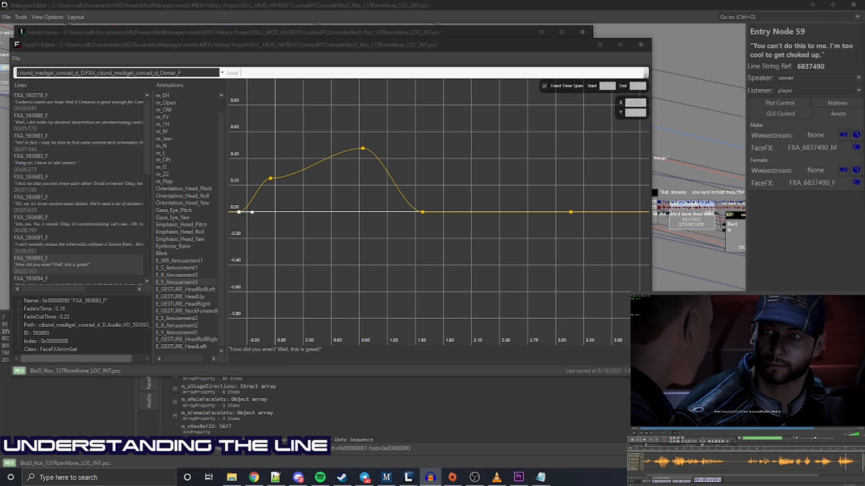
key(alt+Tab)
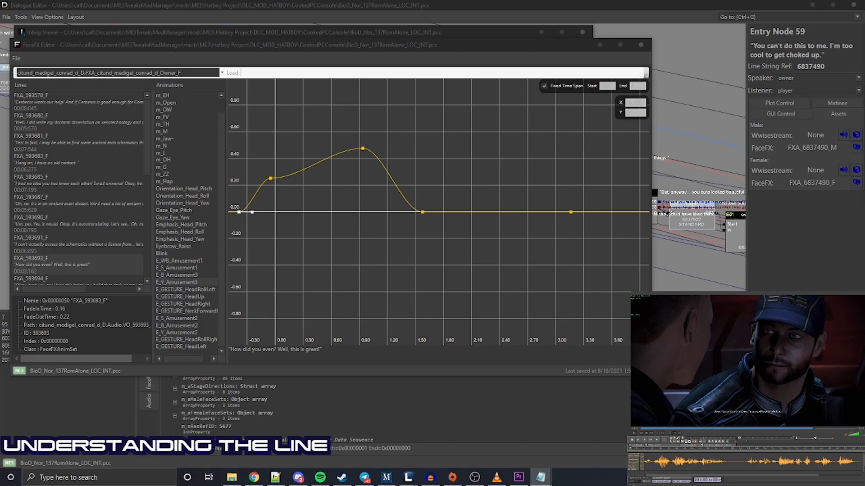
click(632, 433)
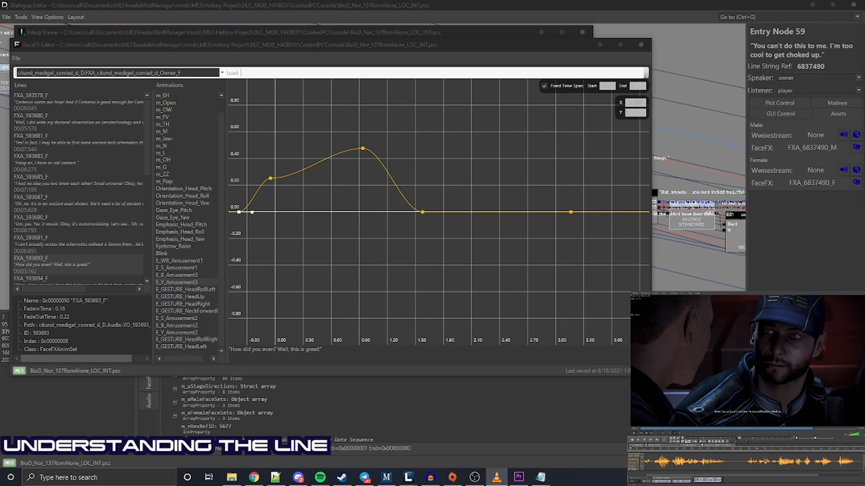
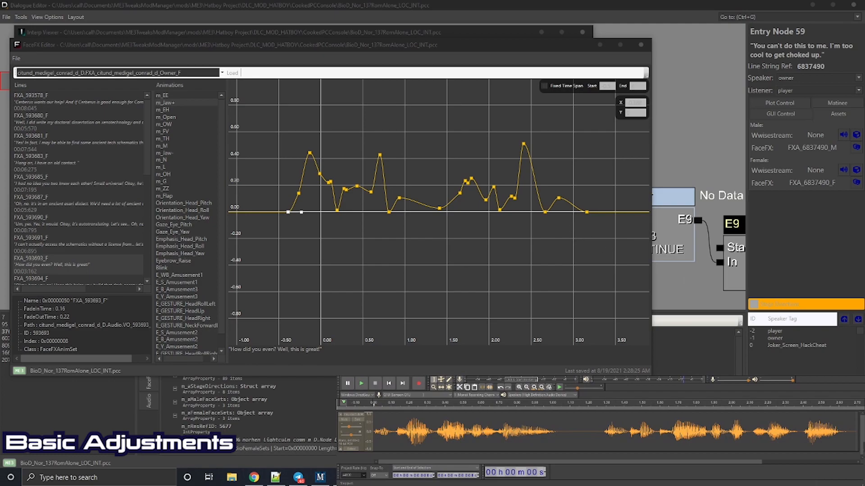
Mark the quiet gap between the spoken phrases in the waveform, offset the later keys of line FXA_593693_F by 0.3, and check m_Jaw+
click(556, 430)
drag(557, 430, 608, 430)
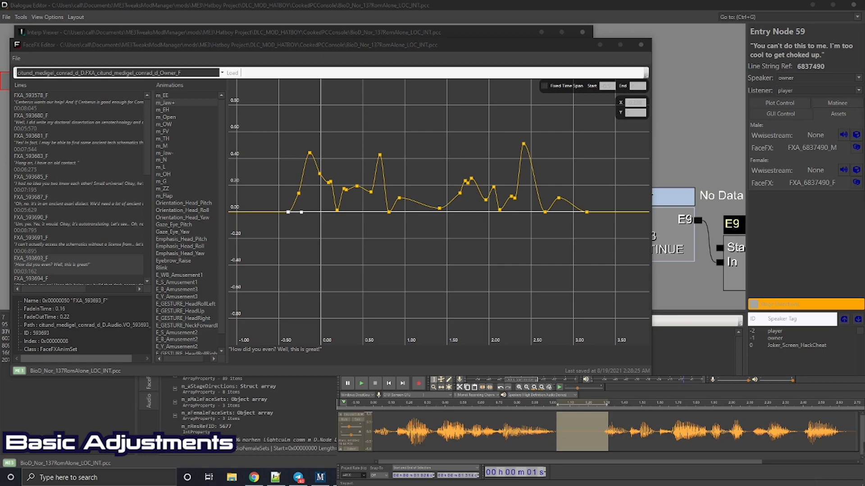
right_click(69, 268)
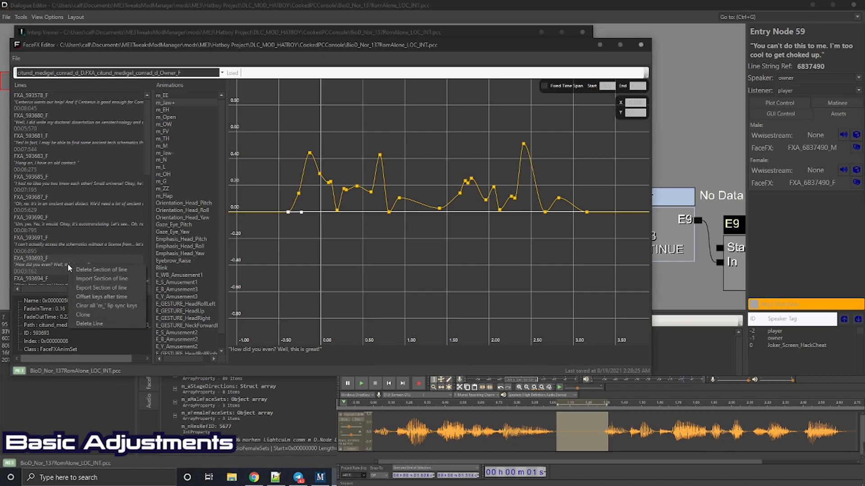
click(101, 297)
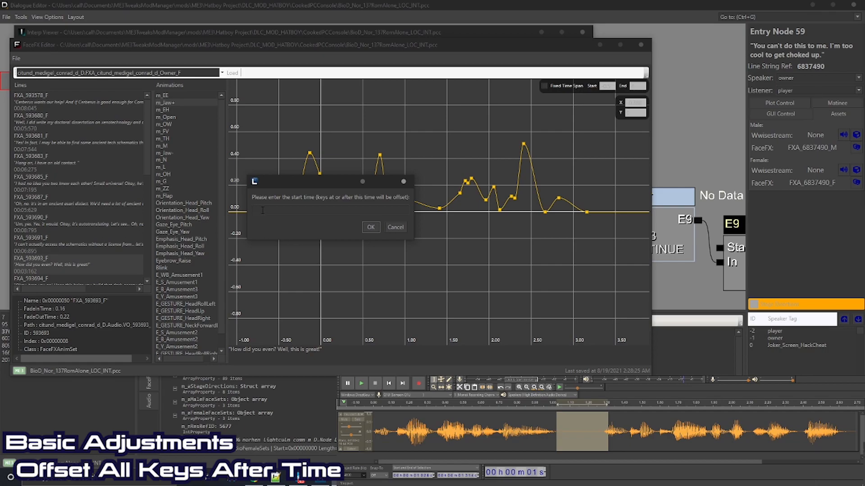
click(370, 227)
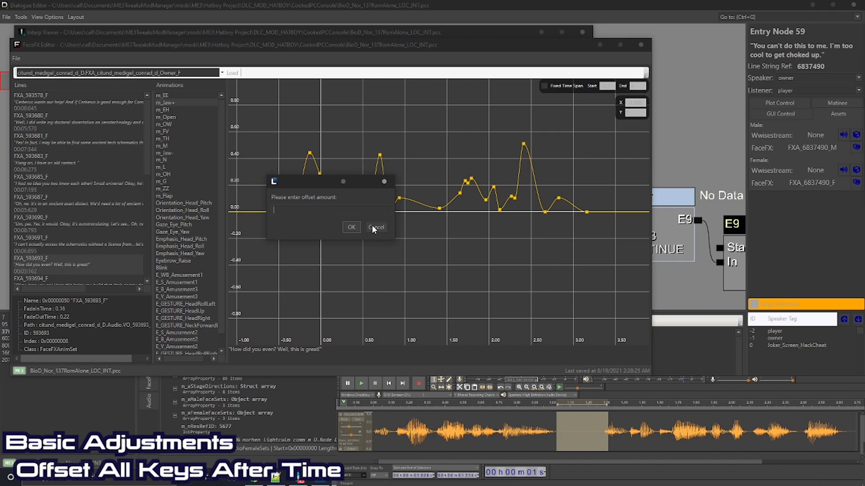
text(0.3)
click(359, 227)
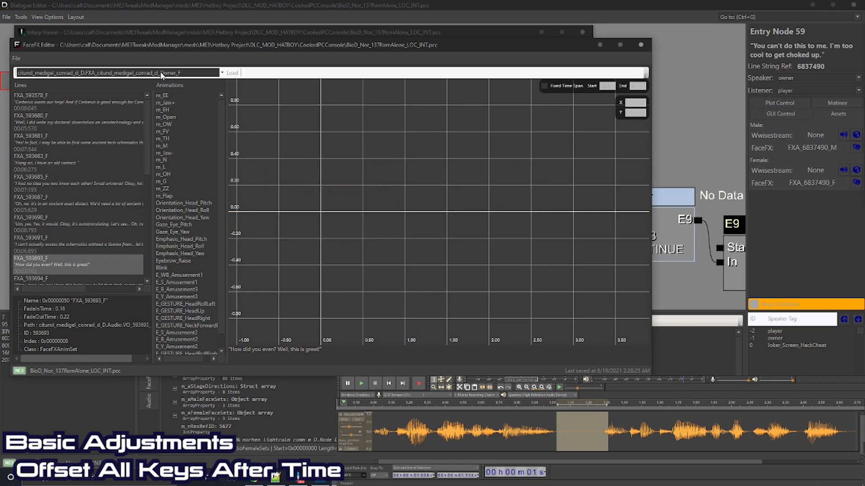
click(166, 103)
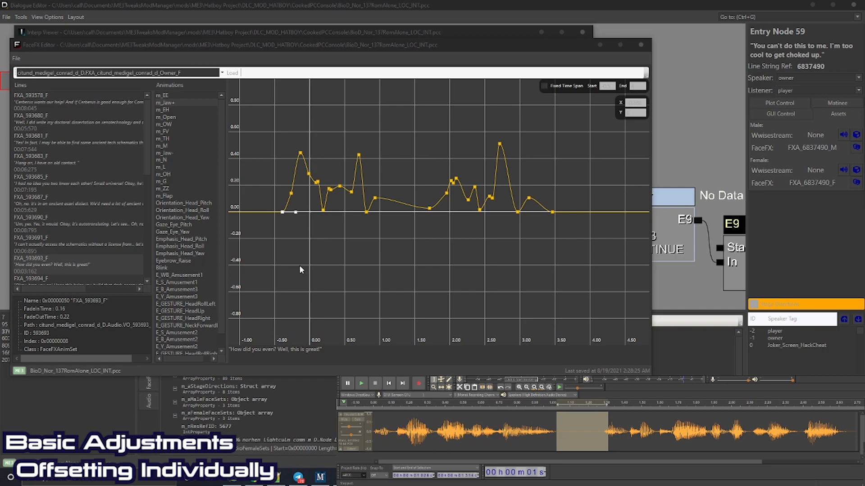
Check the Orientation_Head_Pitch, Gaze_Eye_Pitch and Eyebrow_Raise curves of the line after the offset
click(186, 203)
click(181, 225)
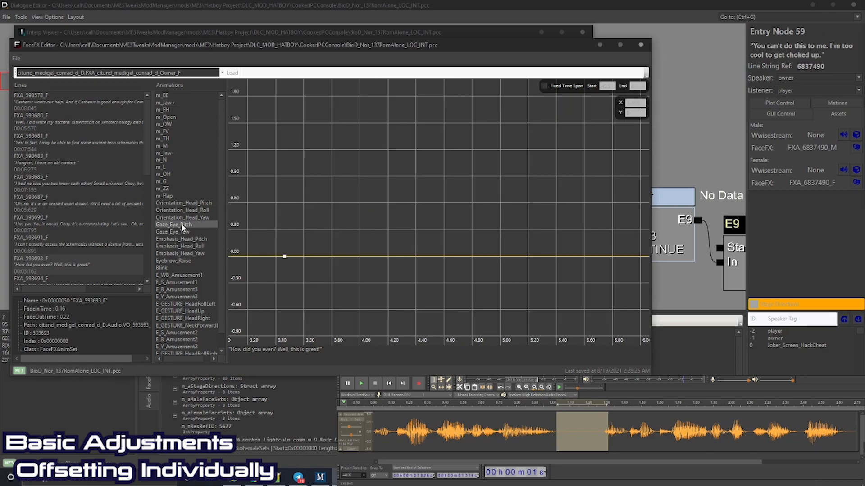
click(176, 260)
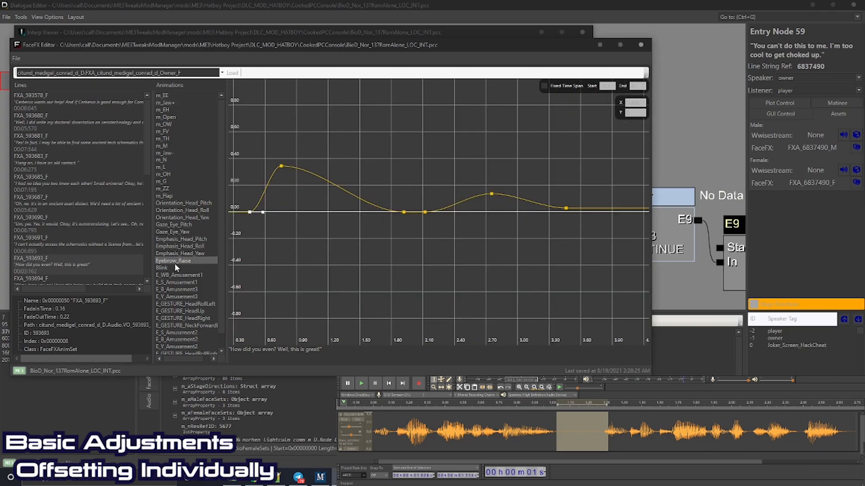
Offset all keys of the Blink curve by -1 second from just before its first key
click(174, 266)
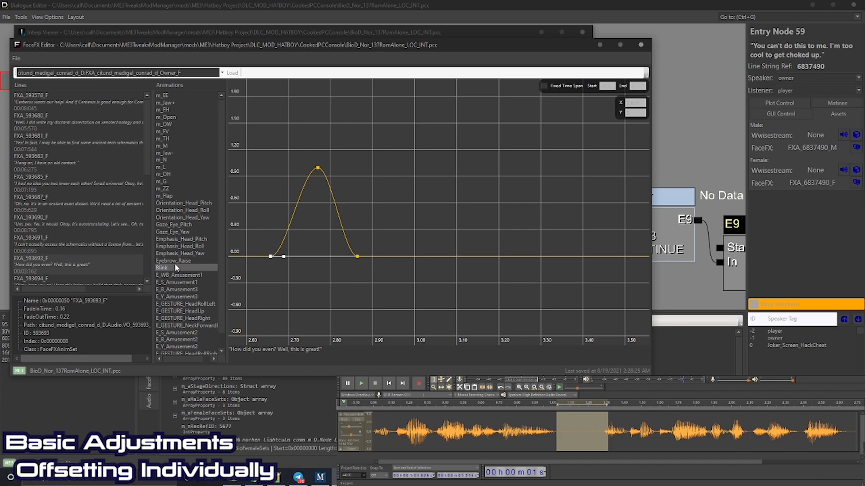
right_click(263, 236)
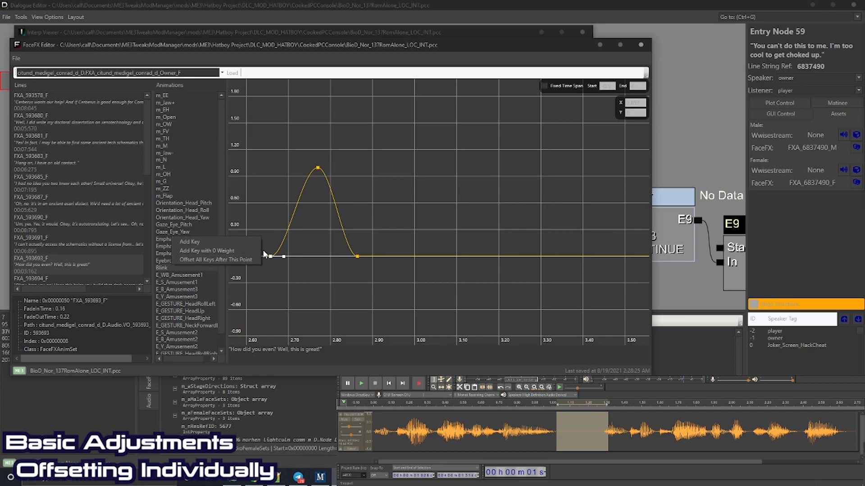
right_click(264, 247)
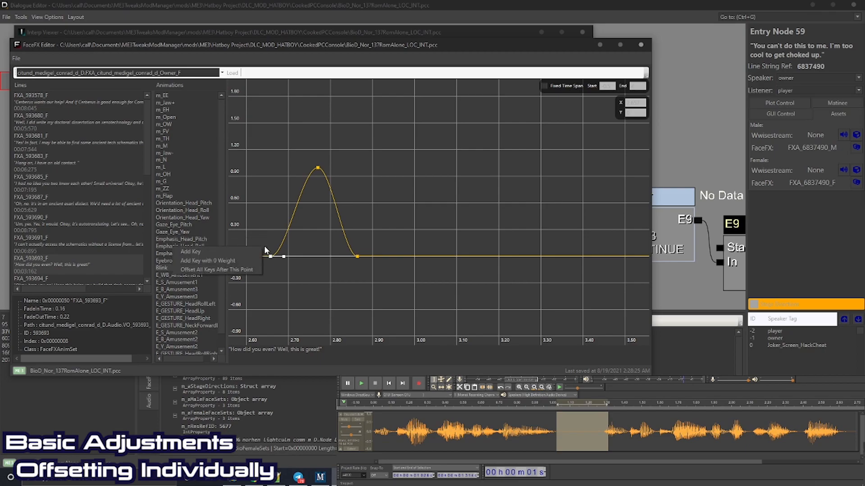
click(242, 270)
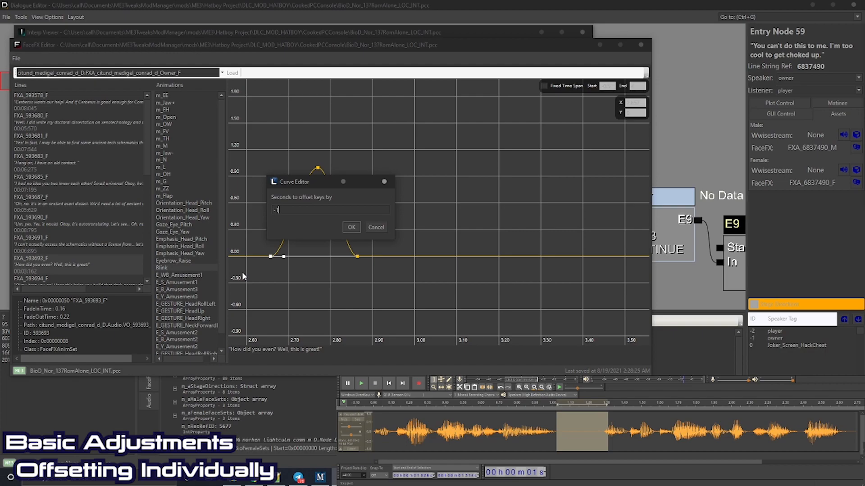
click(350, 227)
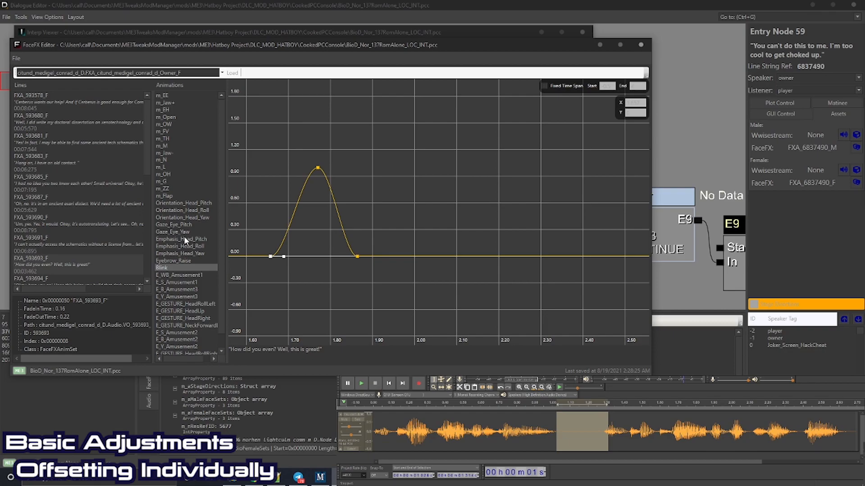
Compare the time ranges of the E_S_Amusement1, E_GESTURE_HeadUp, Emphasis_Head_Roll, m_Open, m_Jaw- and m_G curves
click(179, 281)
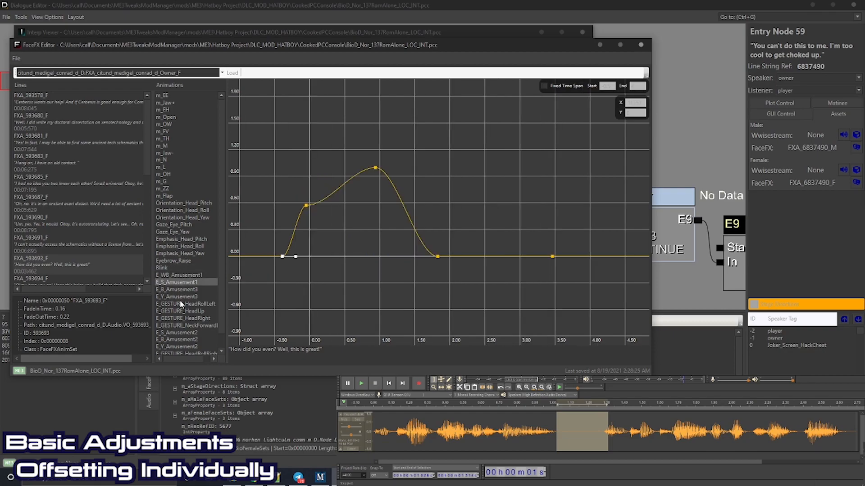
click(179, 311)
click(176, 246)
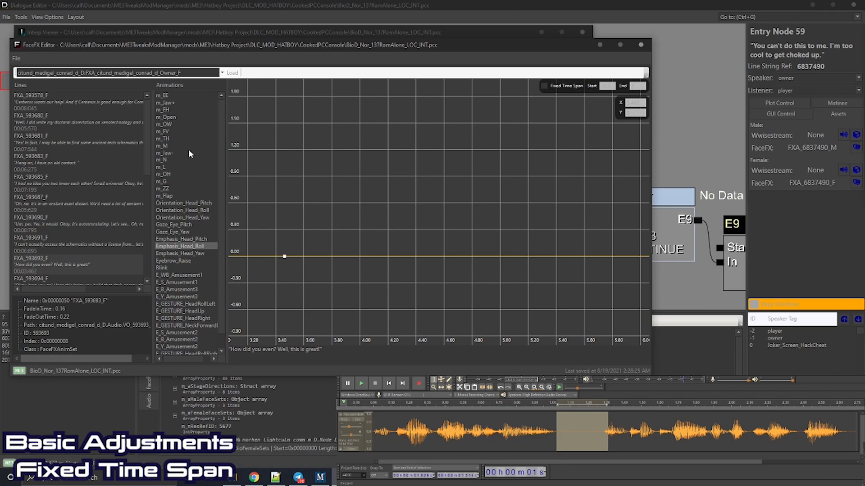
click(173, 116)
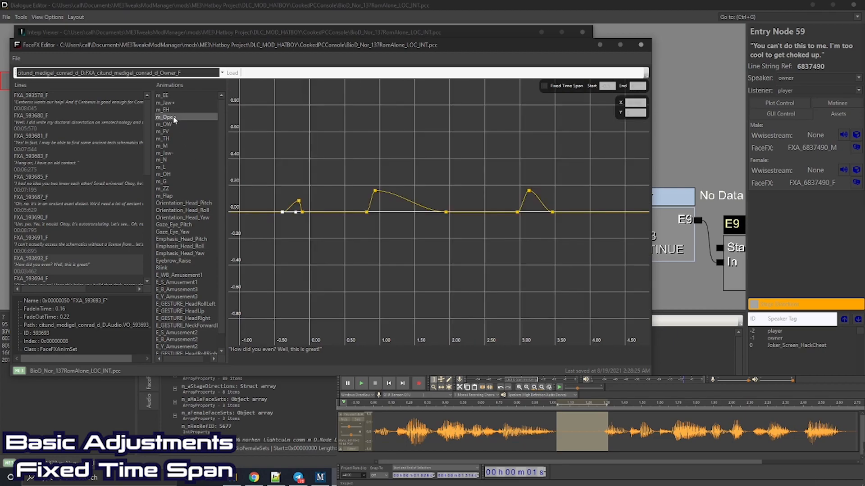
click(165, 153)
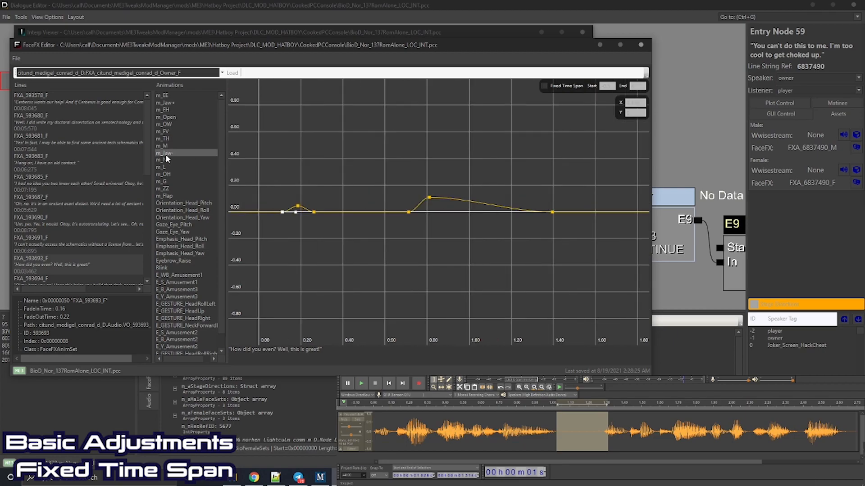
click(164, 181)
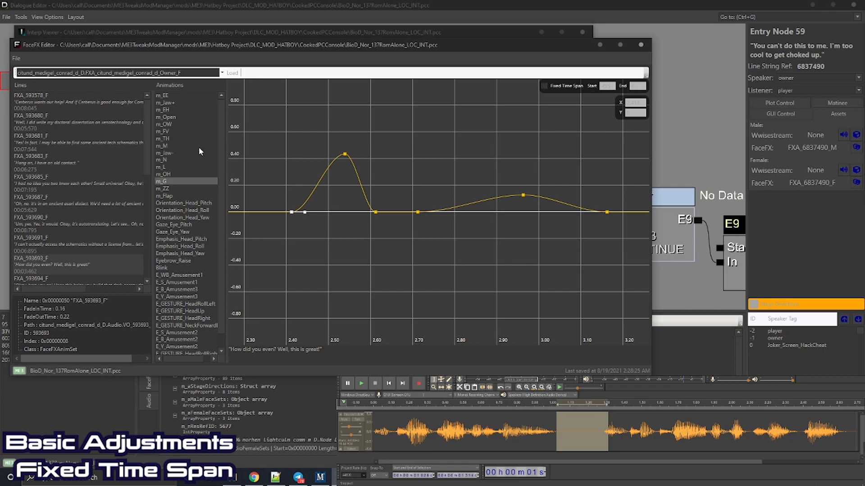
Enable Fixed Time Span on the m_Jaw+ curve and check the m_OW, m_M, m_L, m_G, m_Flap and Orientation_Head_Roll curves with it
click(167, 103)
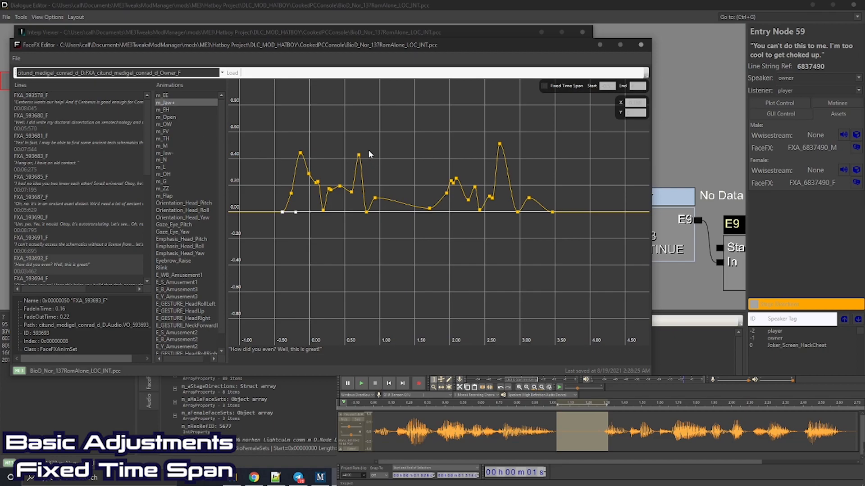
click(545, 86)
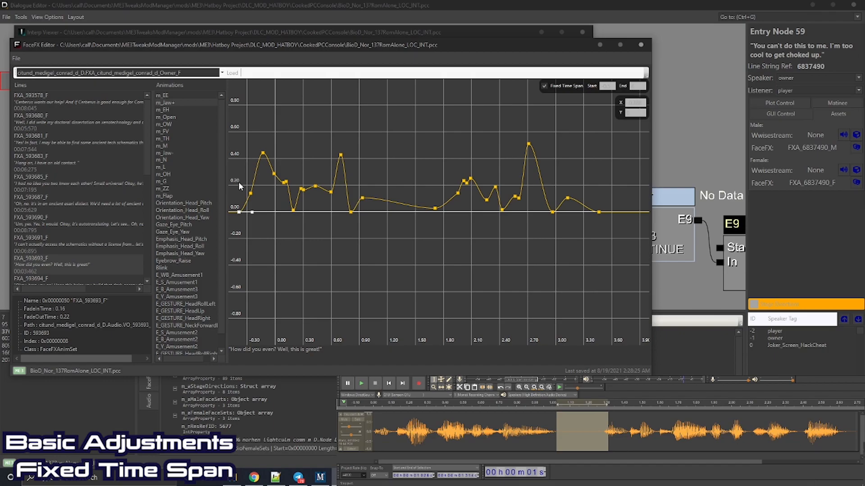
click(167, 124)
click(164, 146)
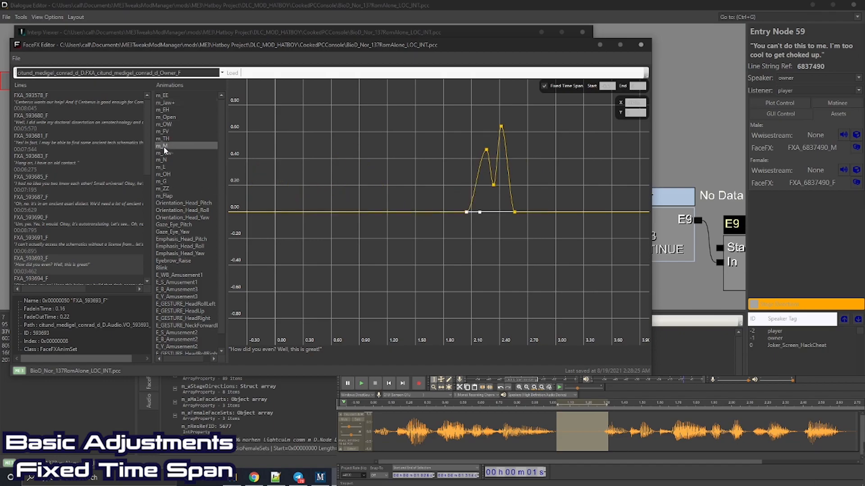
click(163, 167)
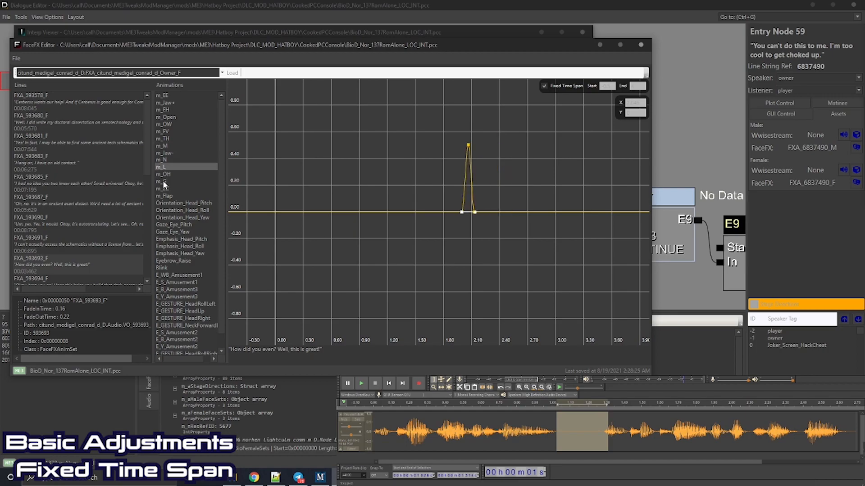
click(163, 181)
click(166, 197)
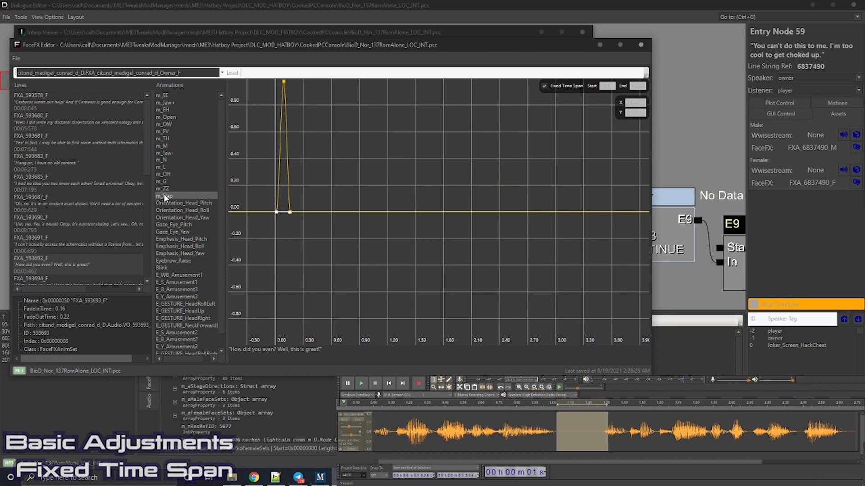
click(168, 208)
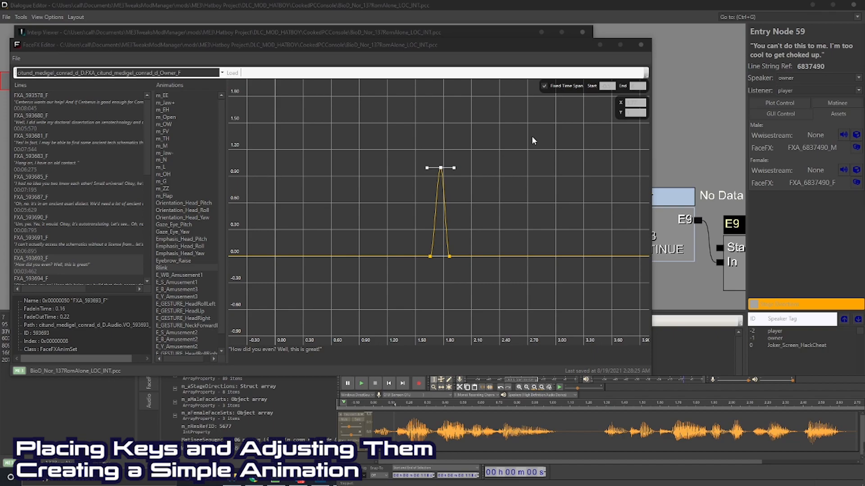
Delete all keys of the Blink curve and reselect it to refresh the graph
click(177, 268)
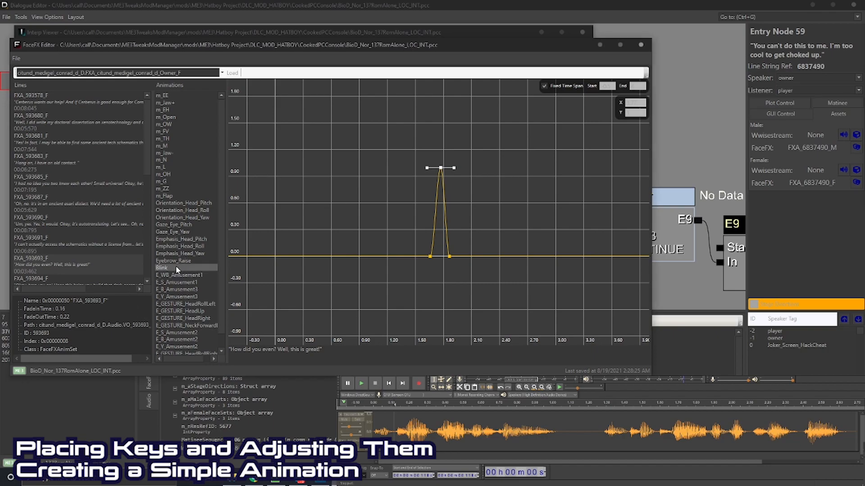
right_click(170, 270)
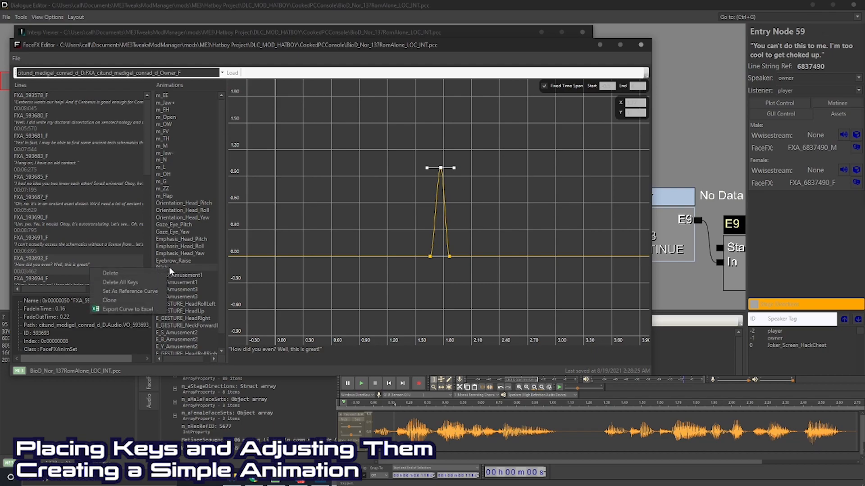
click(150, 283)
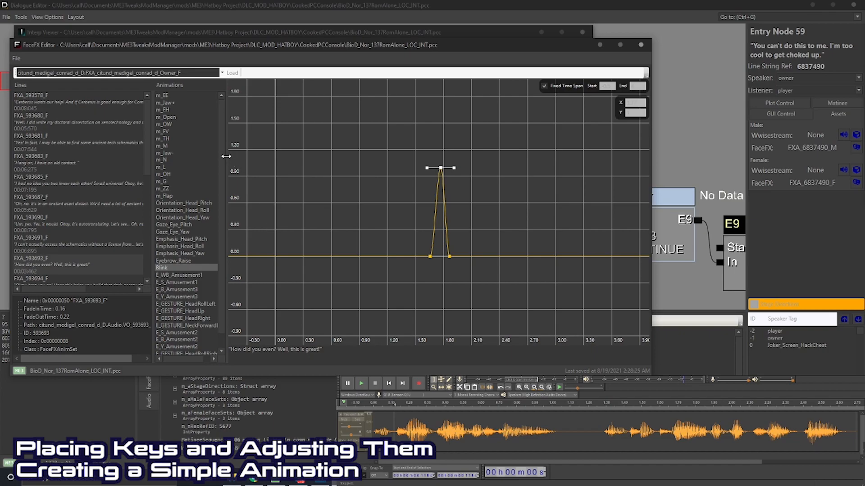
click(181, 260)
click(181, 267)
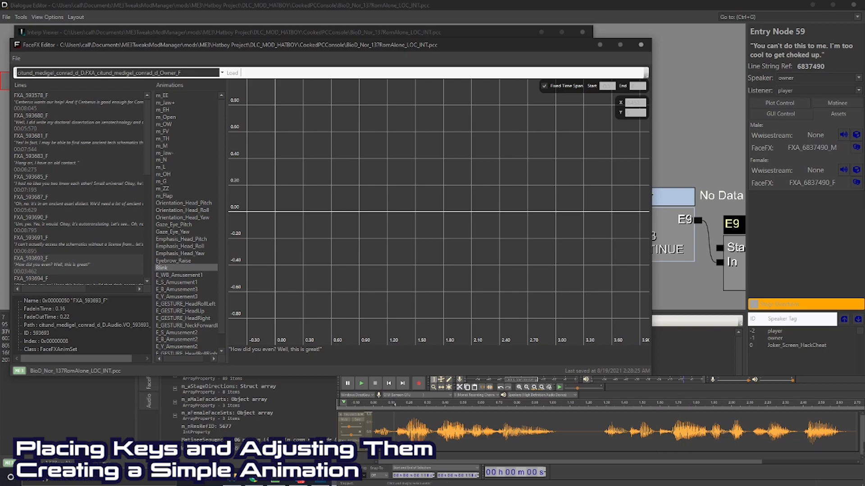
Stop the Audacity playback and add two zero-weight keys to the Blink curve, at about 0.05 and 1.07 seconds
click(375, 384)
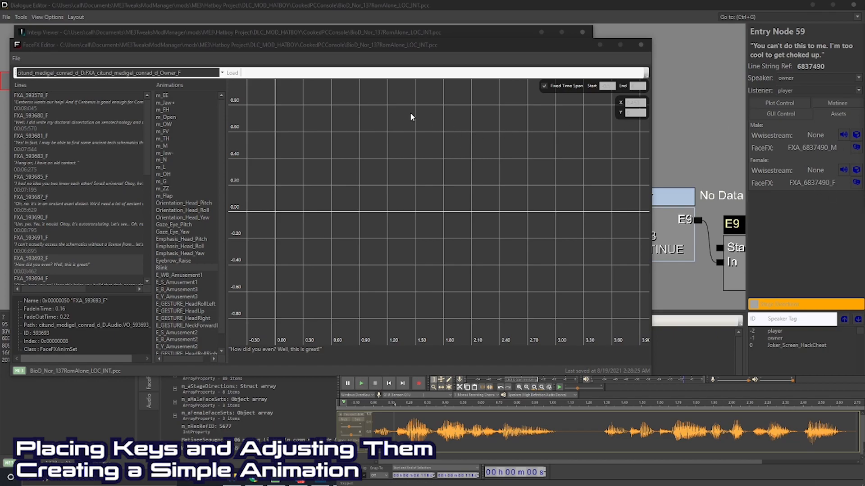
click(387, 49)
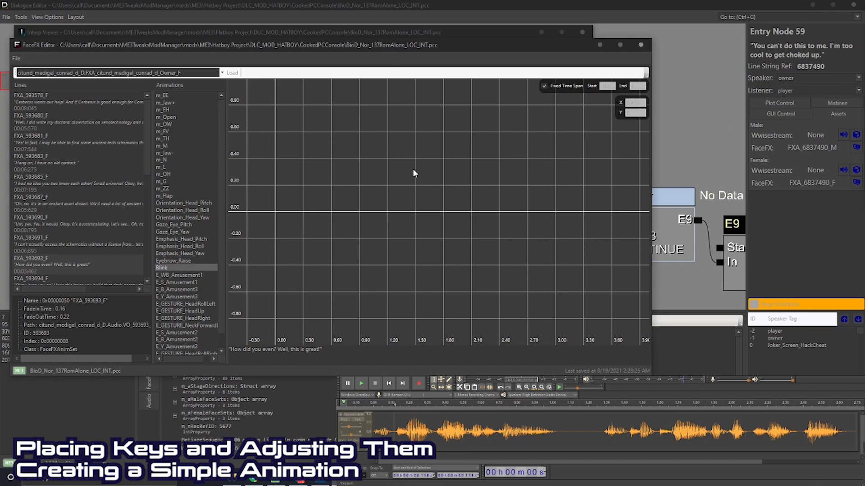
right_click(280, 168)
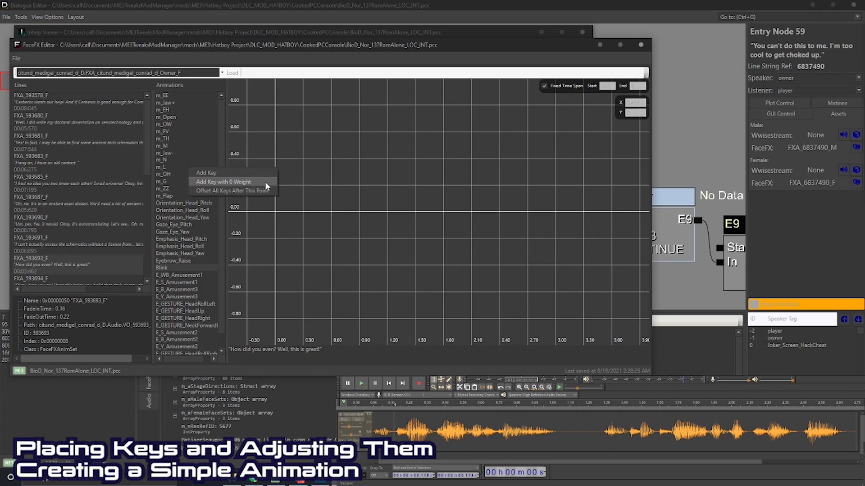
click(265, 182)
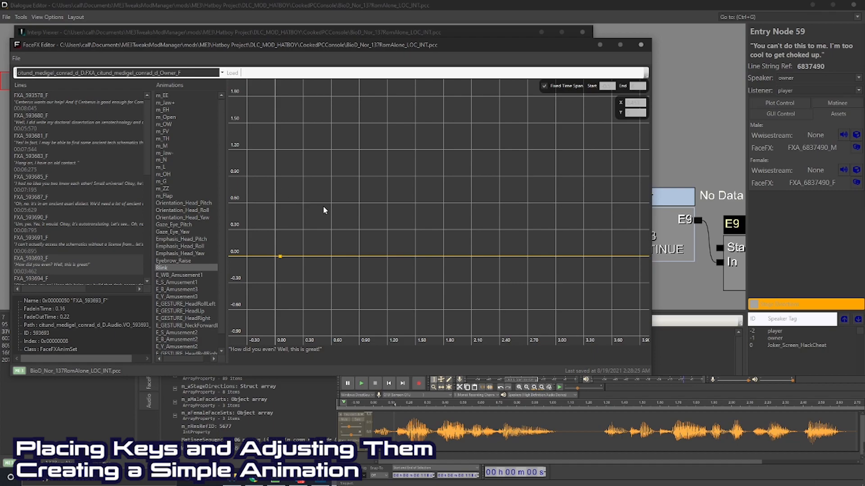
right_click(375, 210)
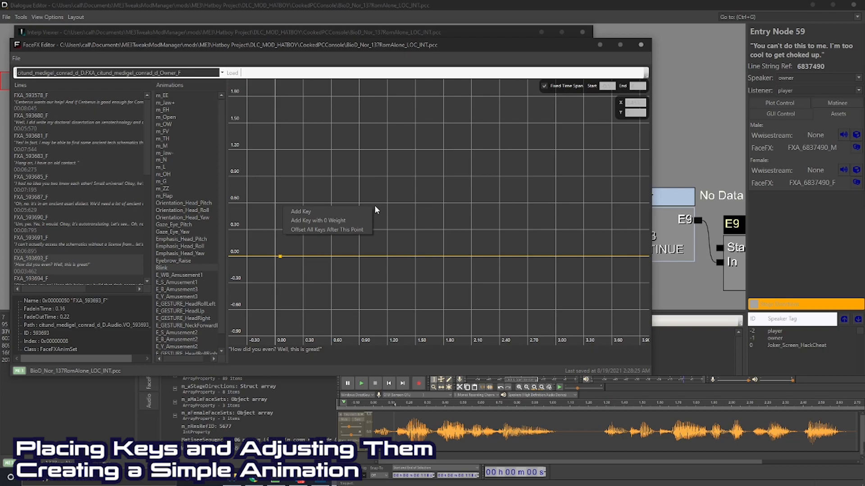
click(355, 221)
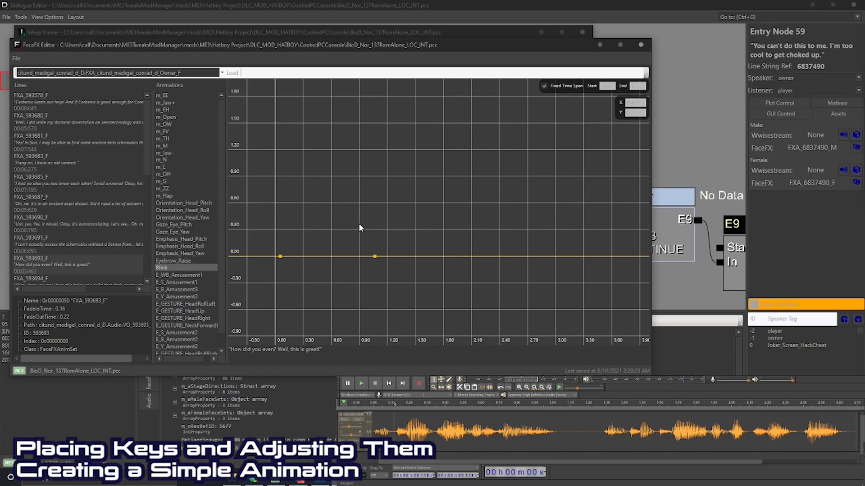
Add a Blink key between the two at about 0.59 seconds and raise it to a value of about 1.19
right_click(330, 205)
click(306, 217)
click(330, 258)
drag(330, 258, 329, 155)
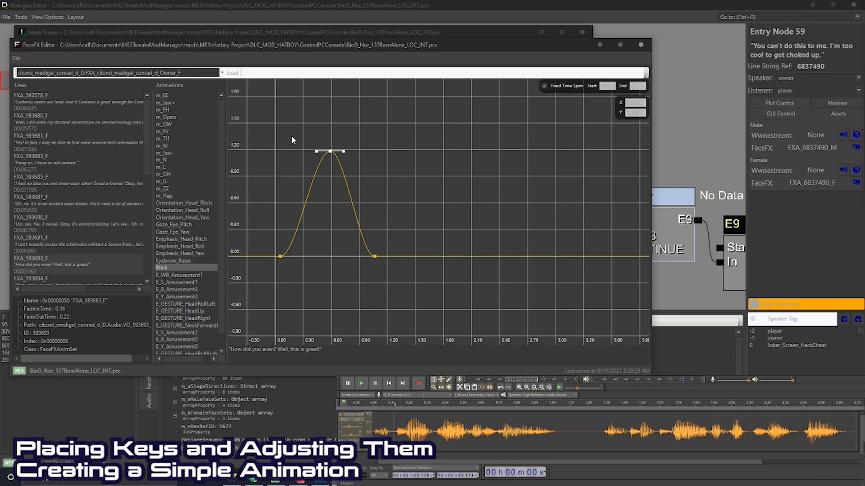
Set the value of the Blink curve's peak key to 1
right_click(331, 154)
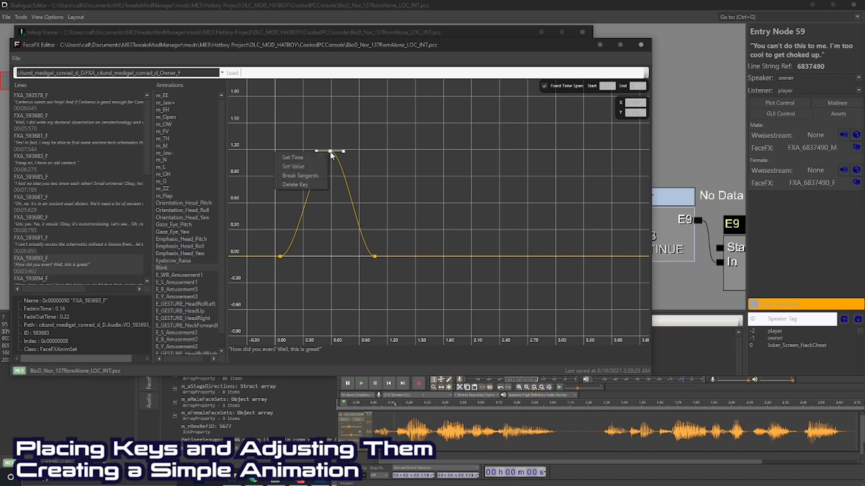
click(297, 168)
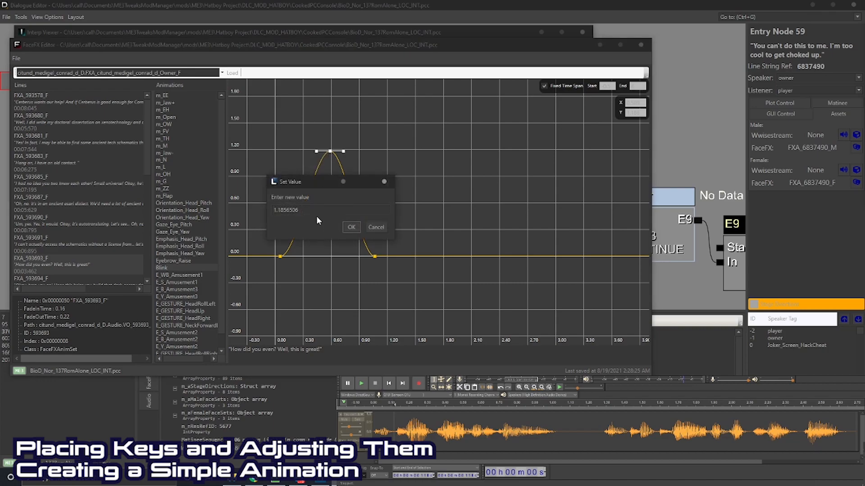
drag(310, 210, 245, 209)
text(1)
click(352, 227)
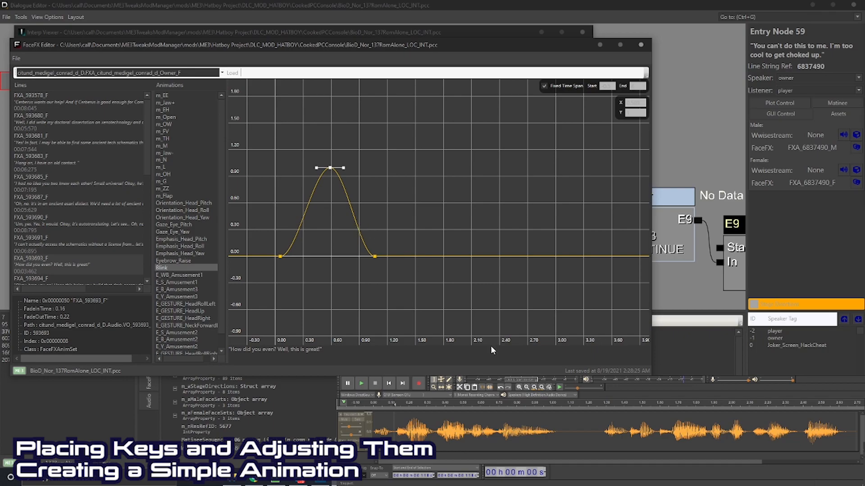
Set the time of the last Blink key to 0.9 and add a key at about 0.15 seconds, level with the peak
right_click(374, 257)
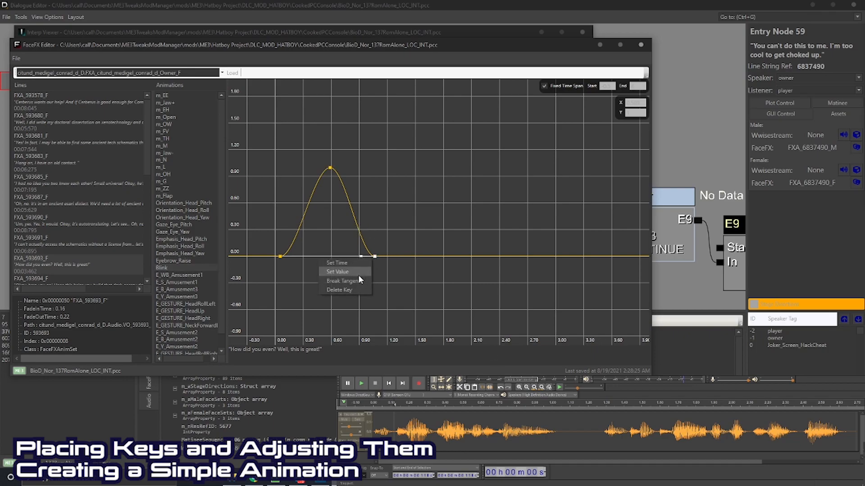
click(358, 265)
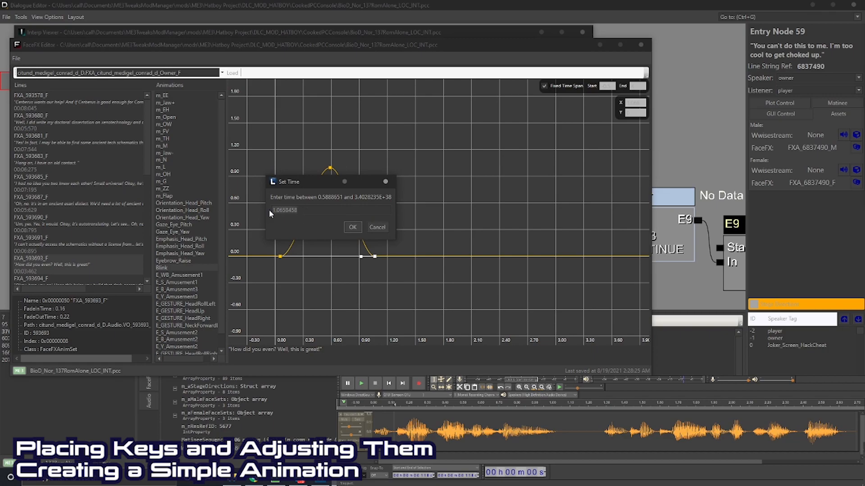
text(0.9)
click(353, 227)
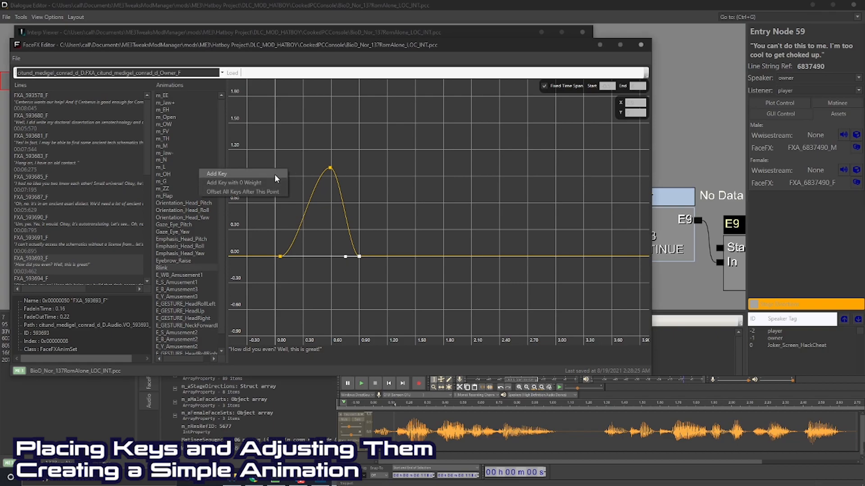
click(275, 175)
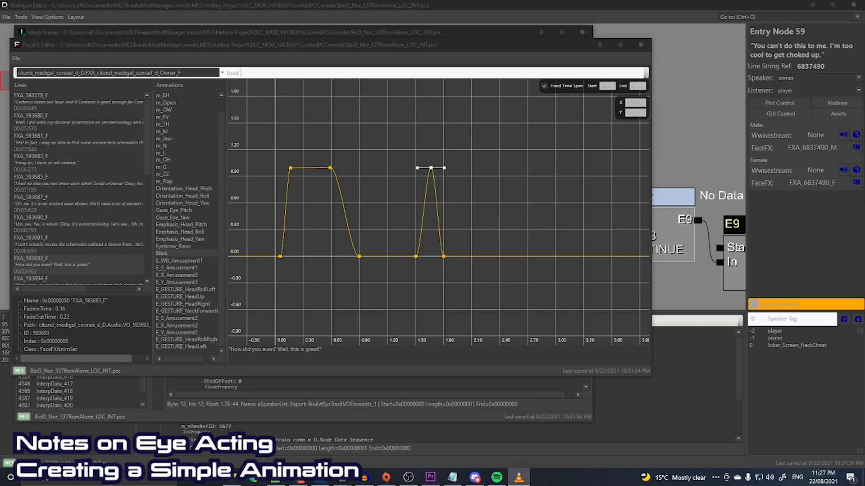
Switch to the BridgeDaily1.mp4 video in VLC and move its window over the FaceFX Editor
click(519, 477)
drag(682, 64, 532, 44)
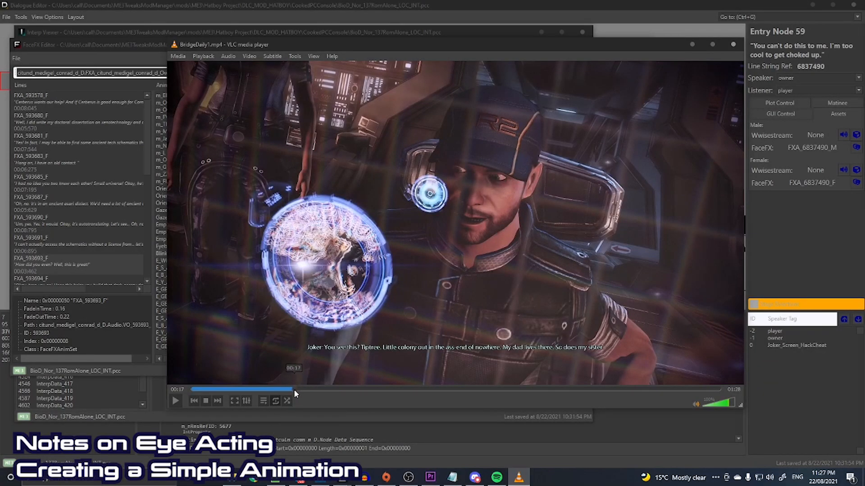
drag(294, 389, 297, 388)
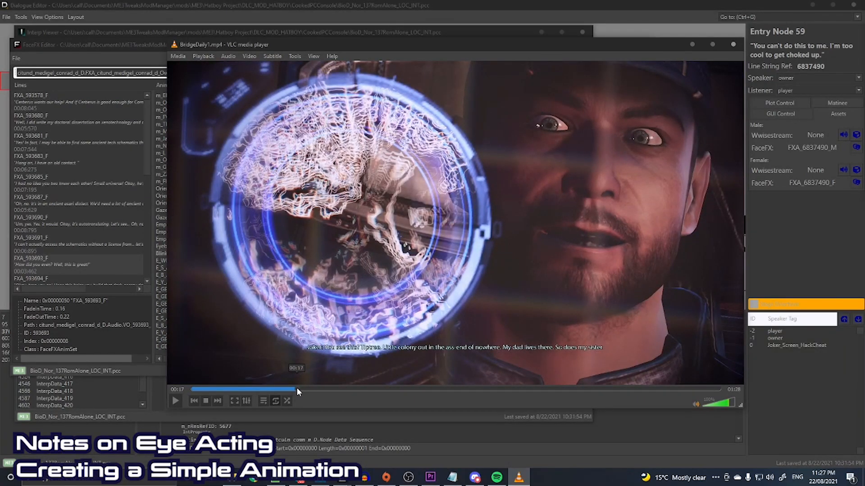
drag(297, 389, 383, 375)
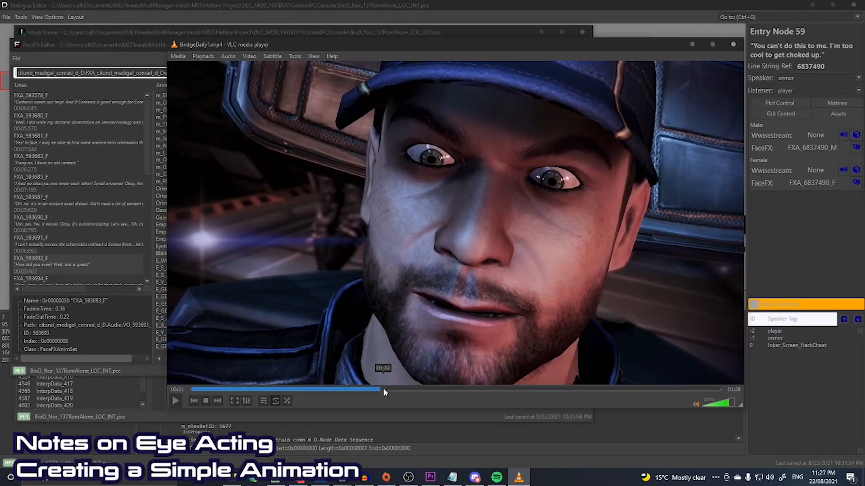
click(383, 389)
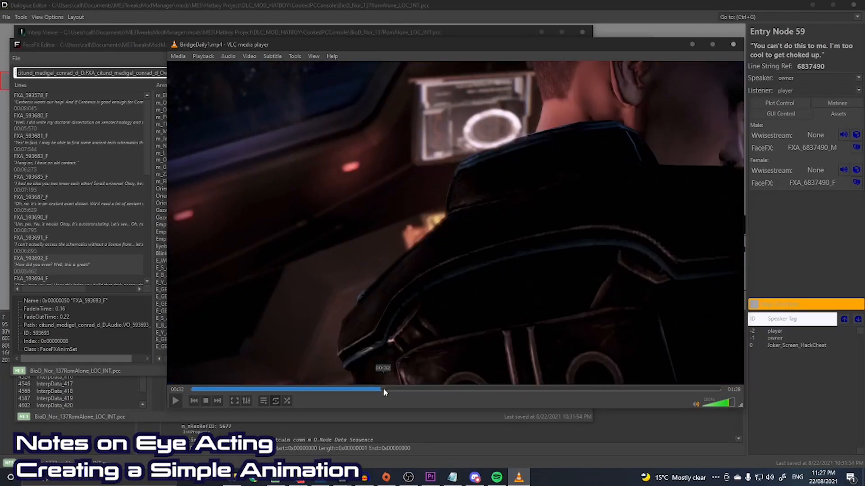
click(380, 390)
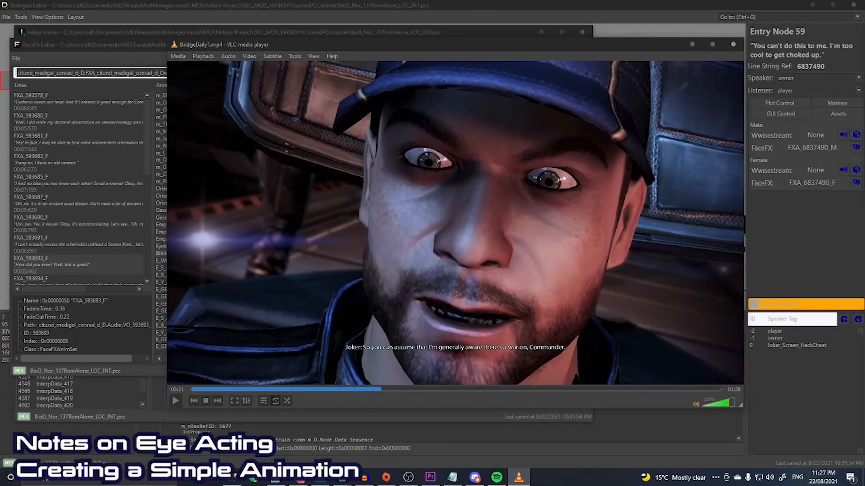
click(733, 45)
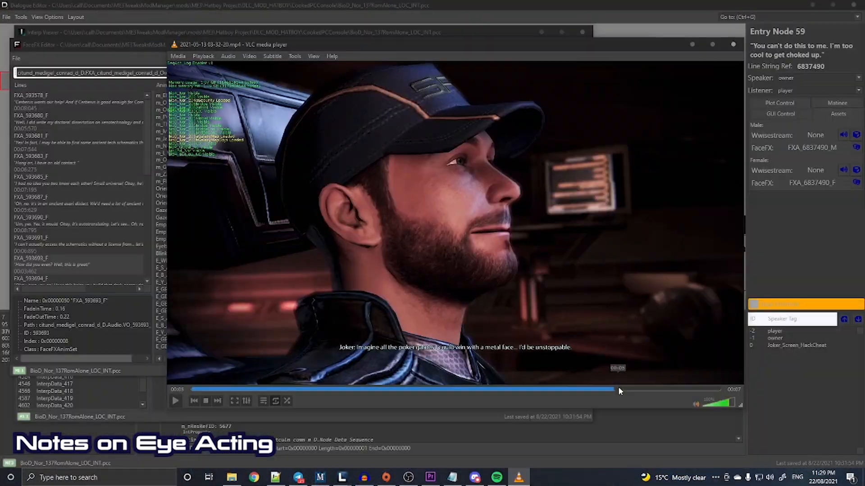
mouse_move(618, 389)
mouse_down()
mouse_move(680, 390)
mouse_move(604, 389)
mouse_up()
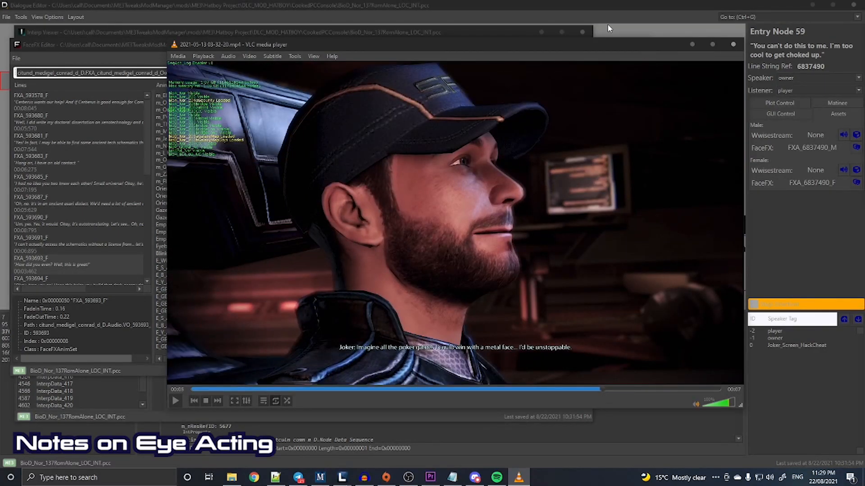
click(734, 44)
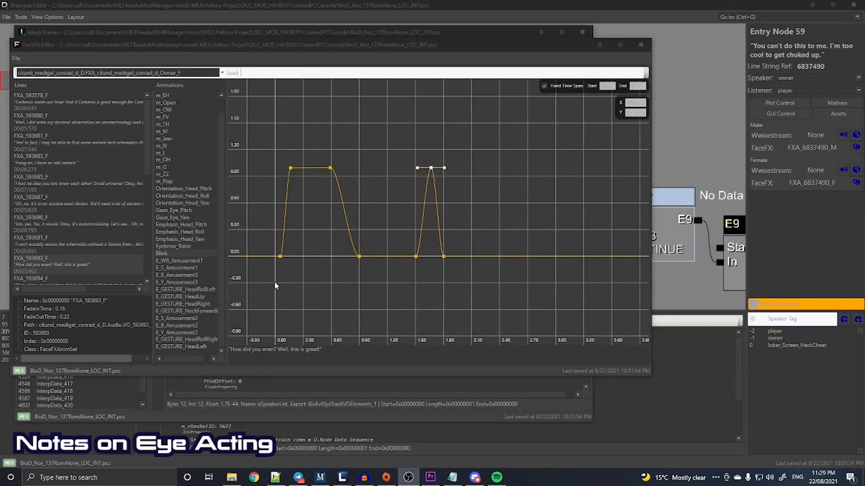
Set the value of the first key on the Blink curve to 0.15
click(280, 257)
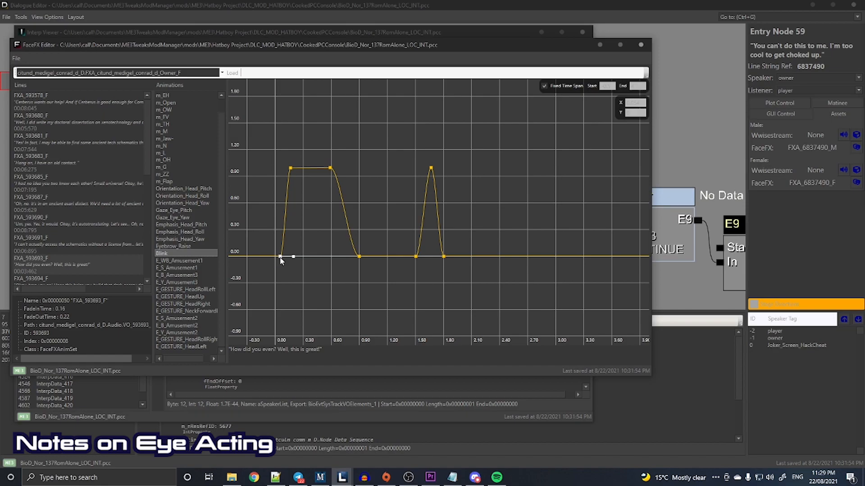
right_click(282, 257)
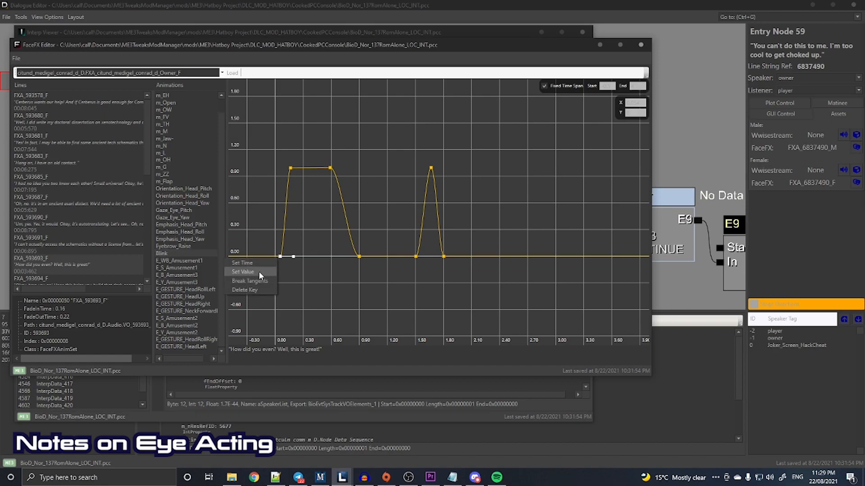
click(243, 272)
text(.15)
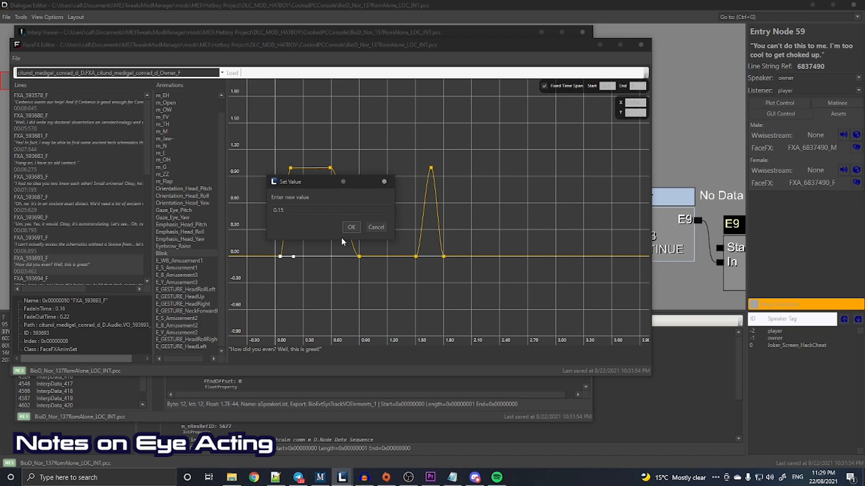
click(352, 228)
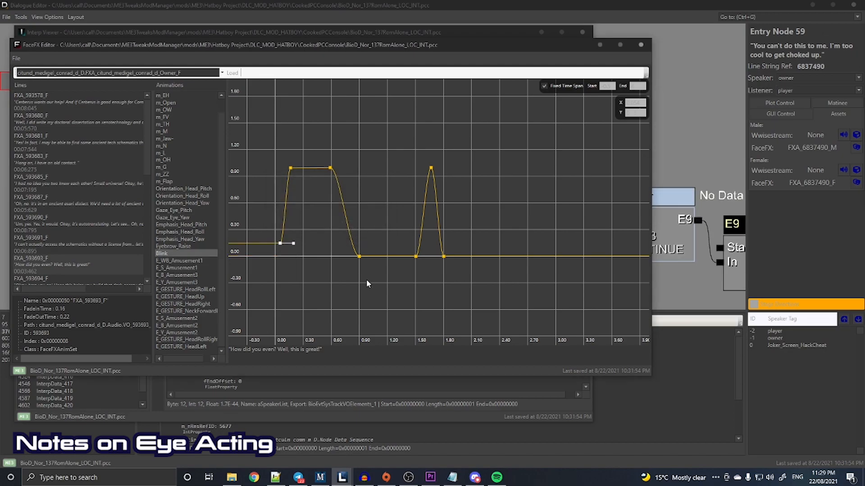
Set the value of the Blink key at about 0.9 seconds to 0.15
click(359, 256)
right_click(359, 257)
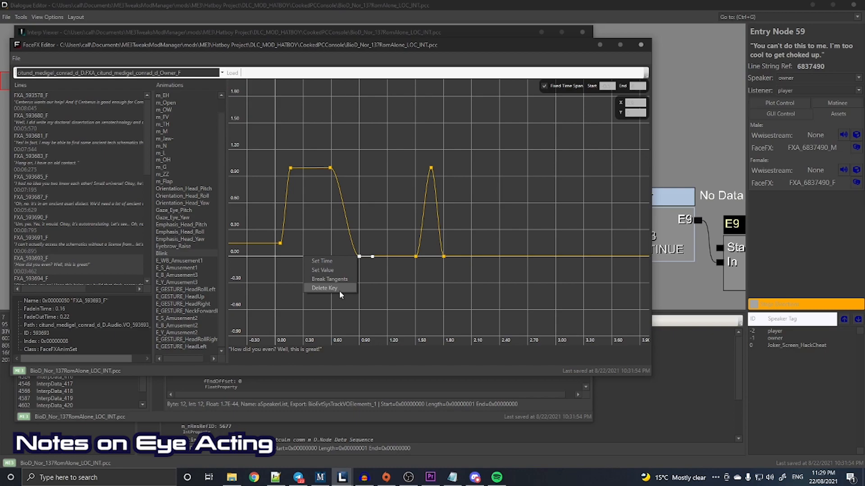
click(339, 269)
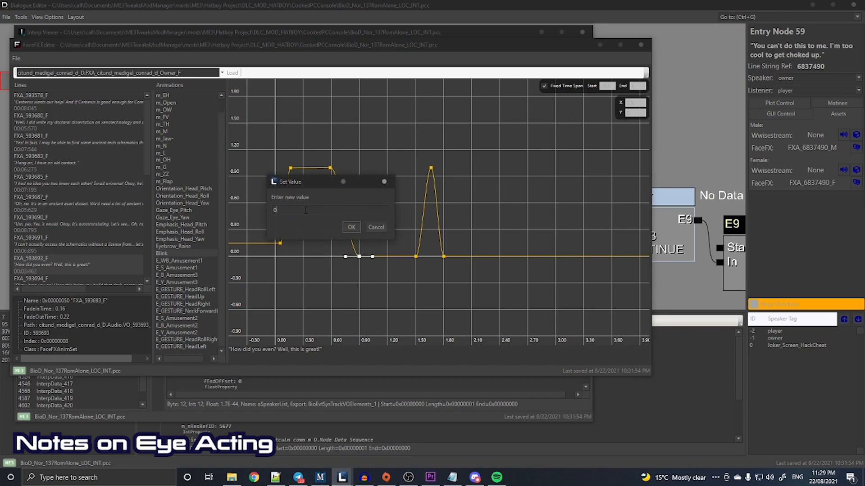
text(.15)
click(351, 227)
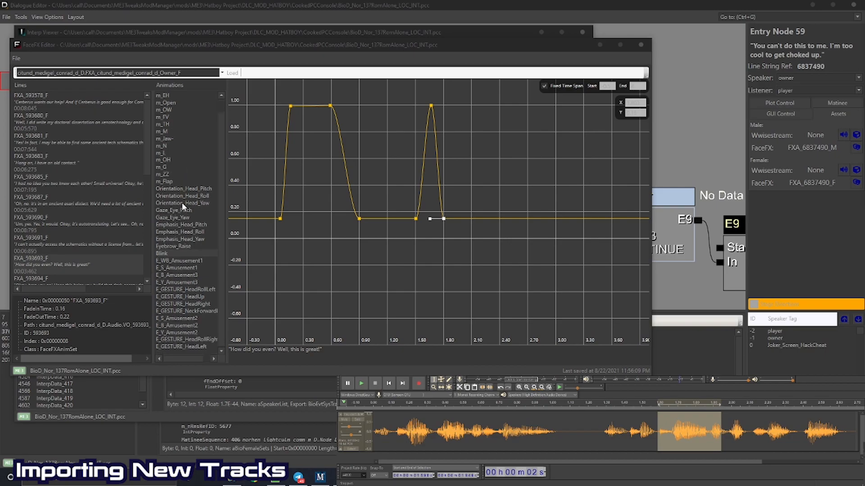
Switch to the Dialogue Editor, find the player reply with line string 708988 and open its female FaceFX line
click(192, 262)
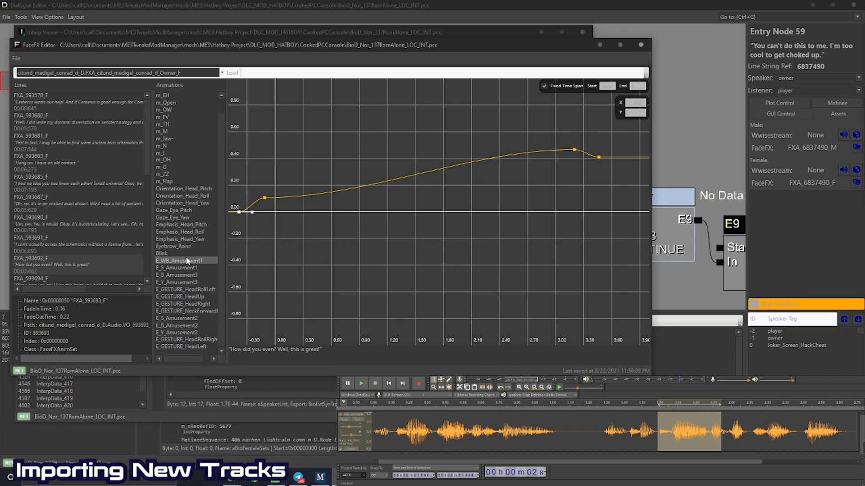
click(348, 4)
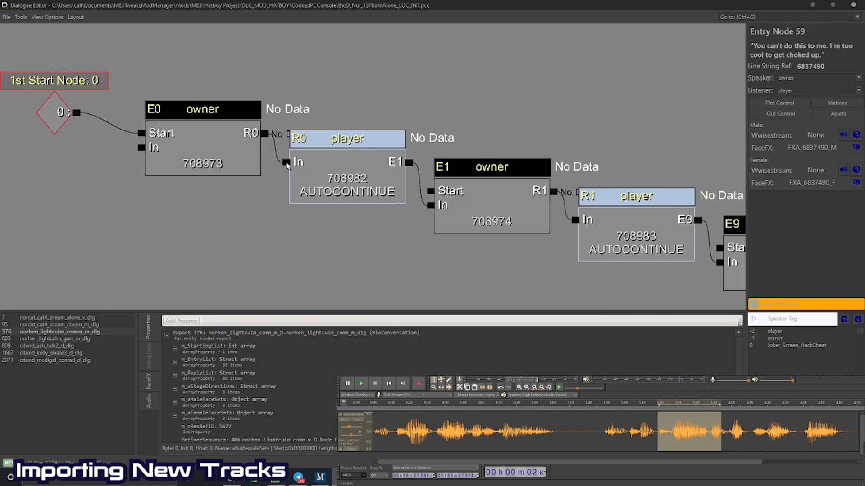
scroll(313, 163, down, 8)
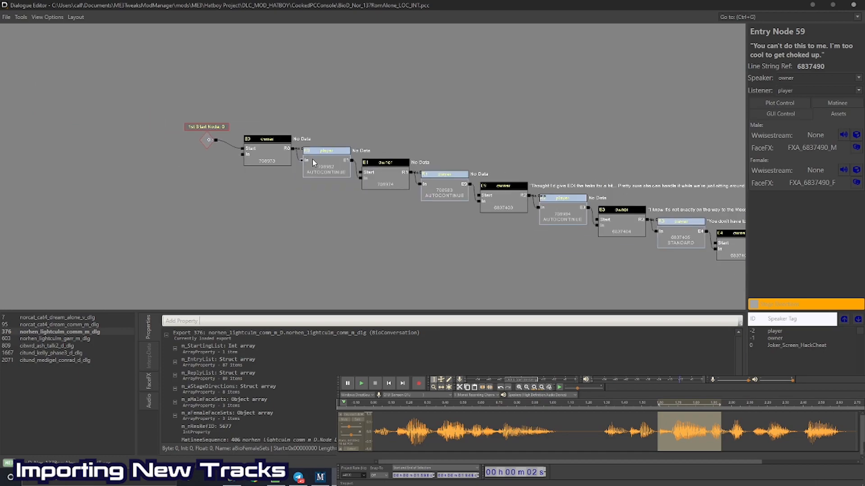
scroll(314, 163, down, 1)
drag(334, 250, 442, 145)
scroll(442, 144, up, 4)
click(271, 137)
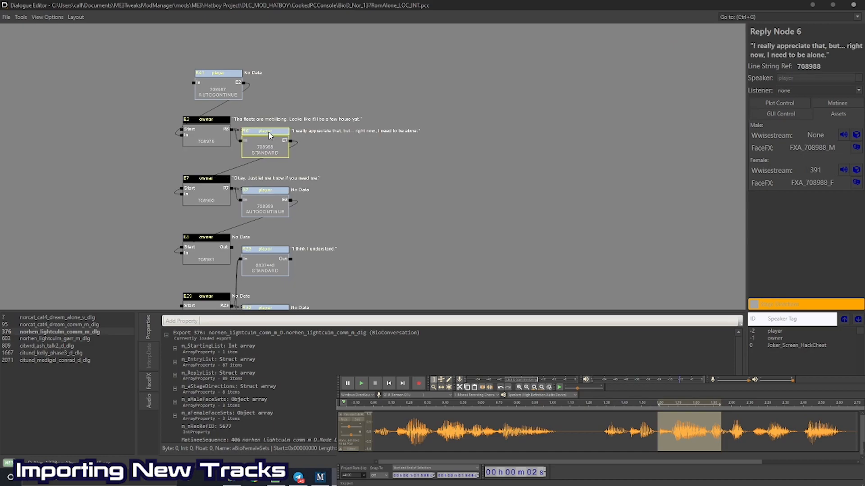
click(856, 184)
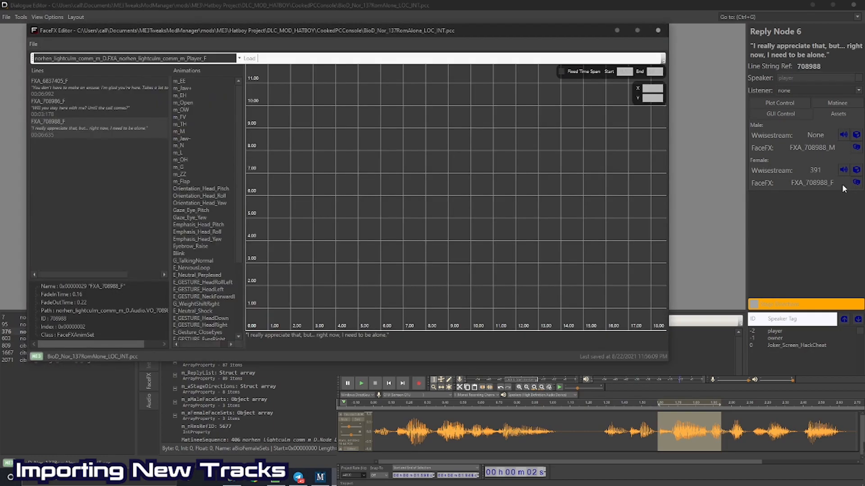
Move the new FaceFX Editor window aside and display the E_D_S_Smile curve of line FXA_708988_F
drag(453, 30, 668, 23)
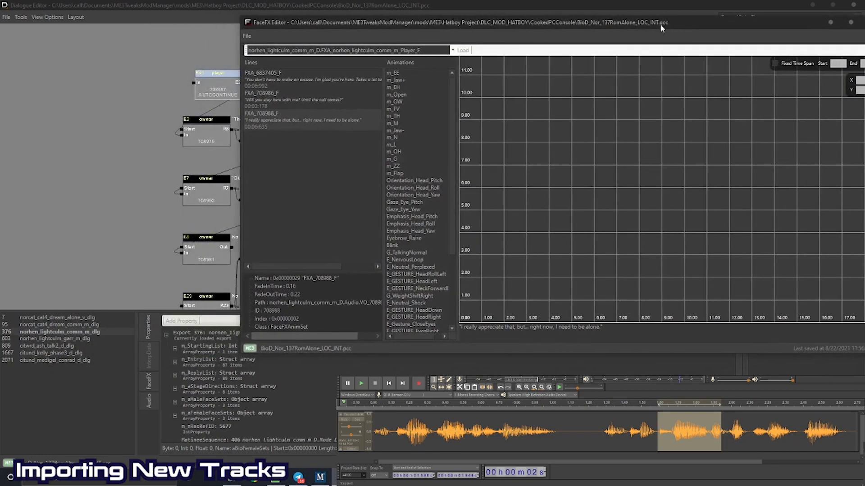
scroll(434, 196, down, 4)
scroll(434, 196, down, 1)
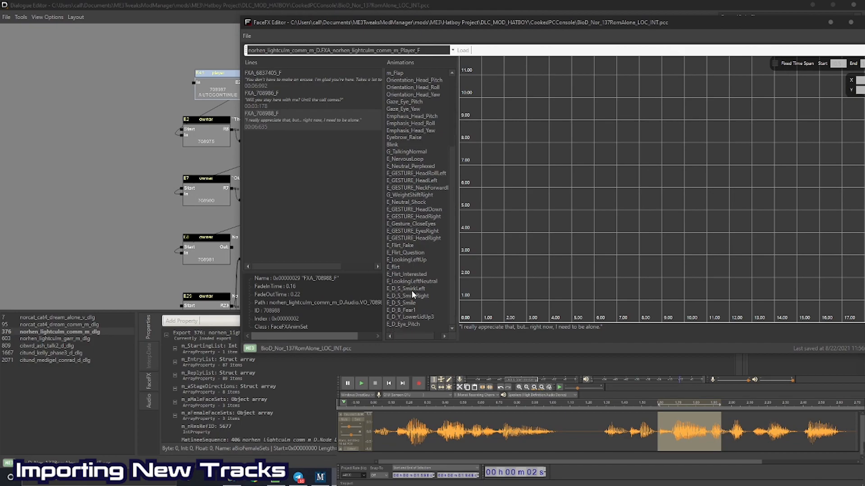
click(401, 303)
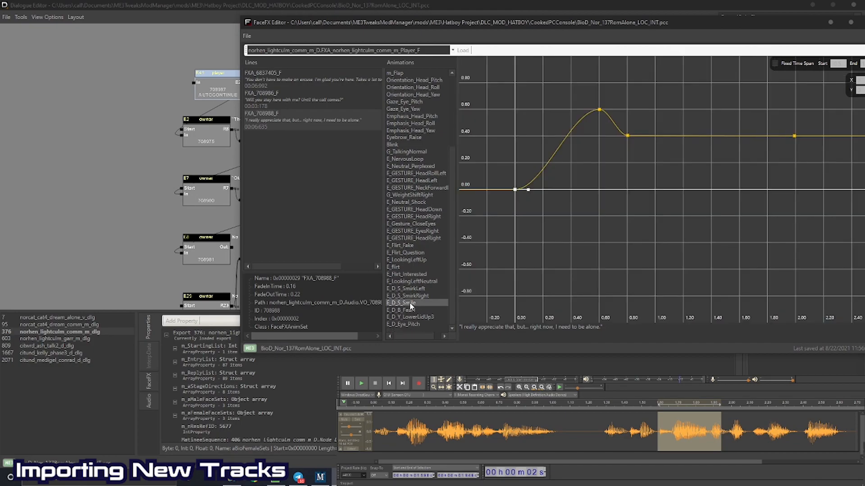
Arrange the two FaceFX Editor windows side by side and copy the E_D_S_Smile track from FXA_708988_F into line FXA_593693_F
drag(667, 26, 619, 22)
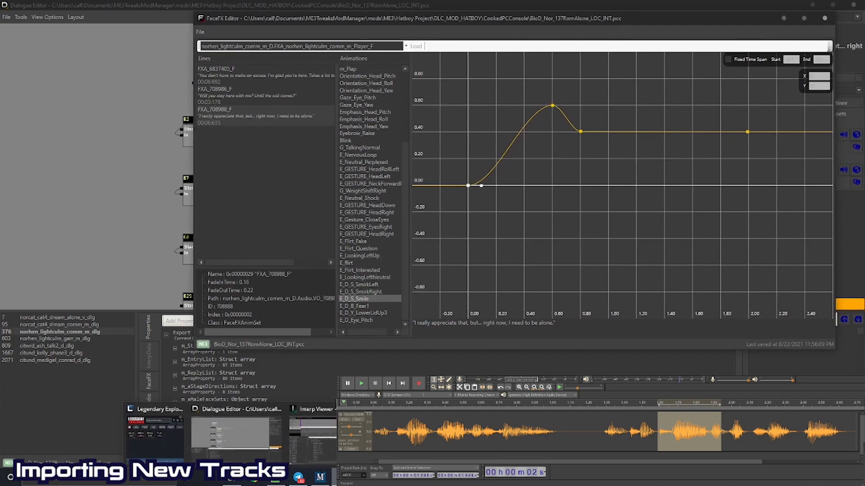
click(301, 434)
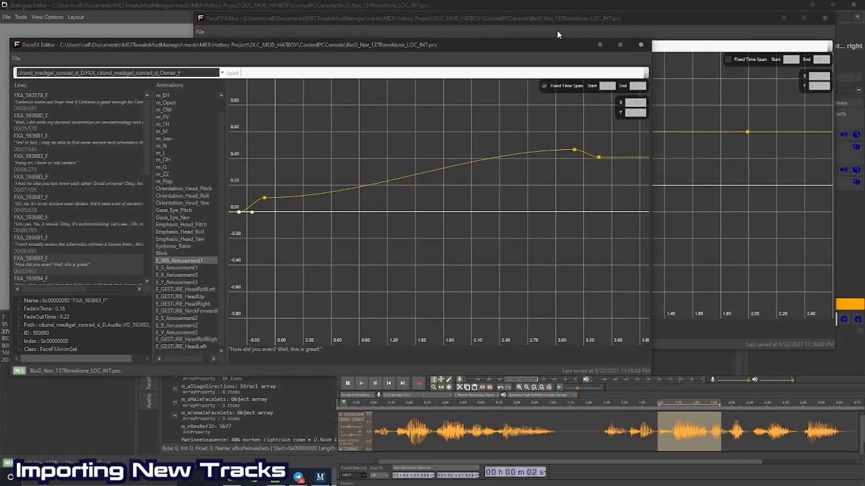
click(669, 18)
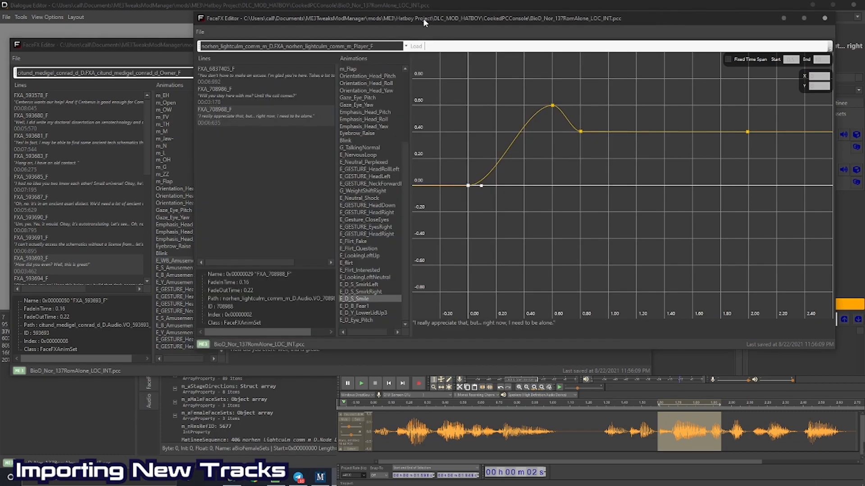
drag(429, 17, 558, 30)
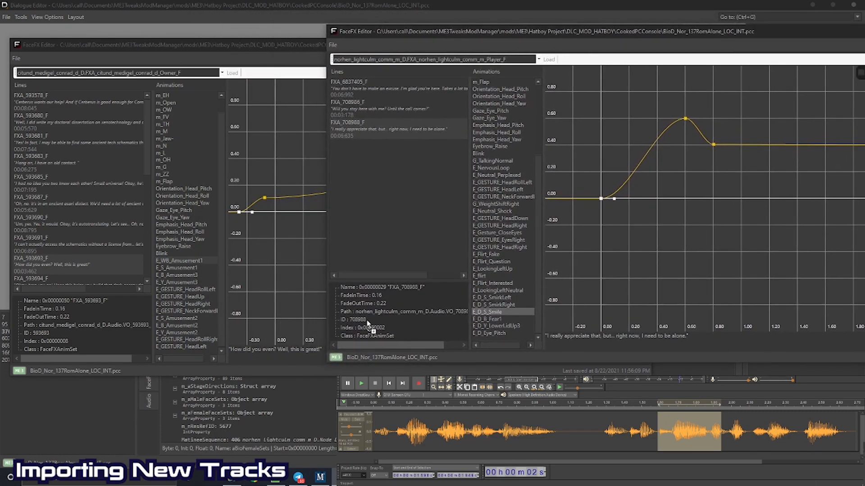
click(180, 316)
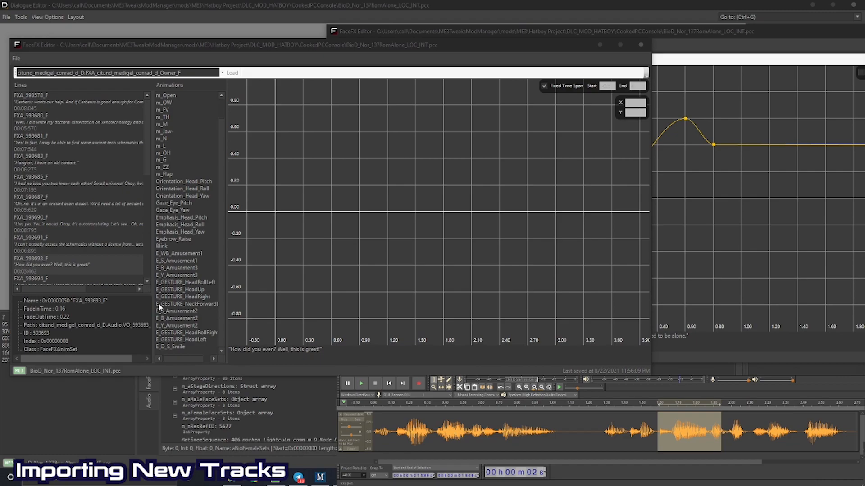
click(178, 347)
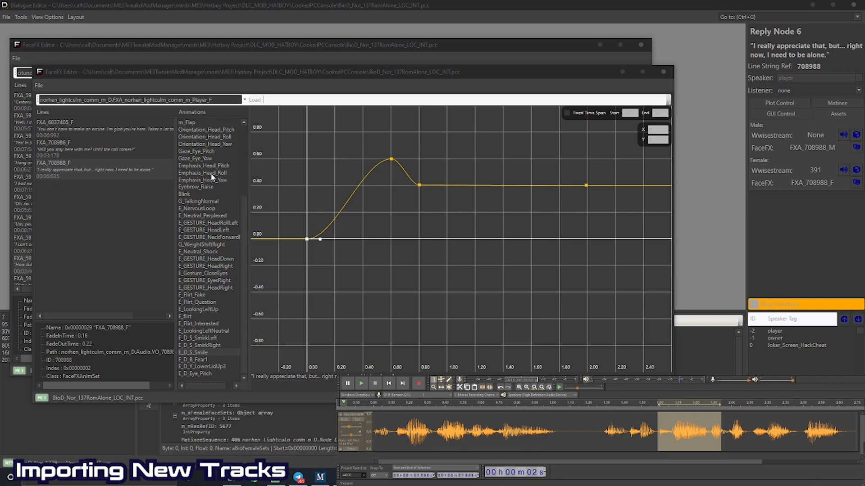
Review the E_D_S_SmirkLeft, E_LookingLeftNeutral and E_D_B_Fear1 curves of line FXA_708988_F
click(215, 338)
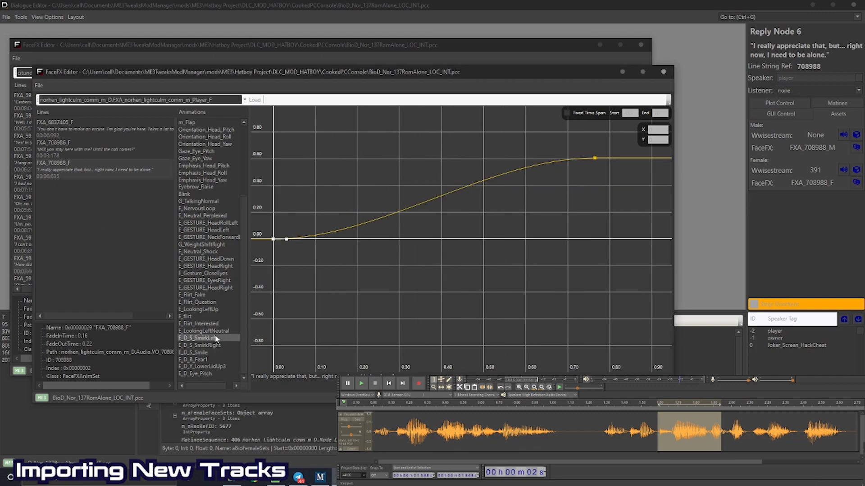
click(213, 331)
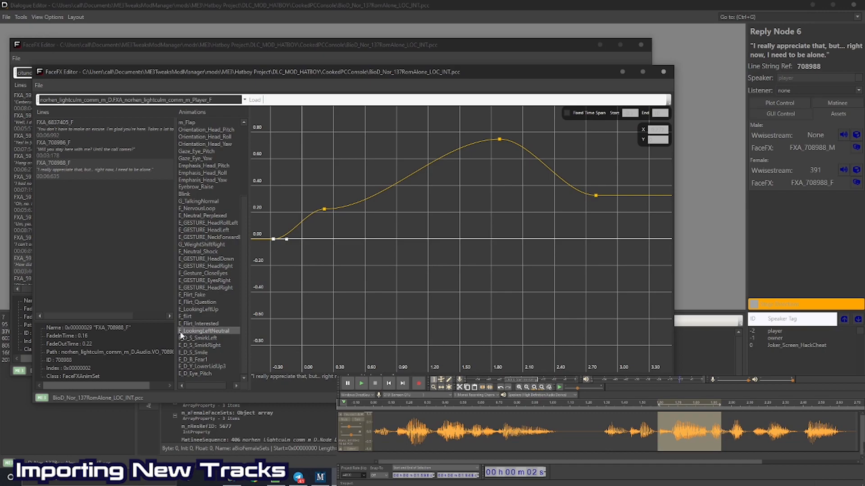
click(206, 360)
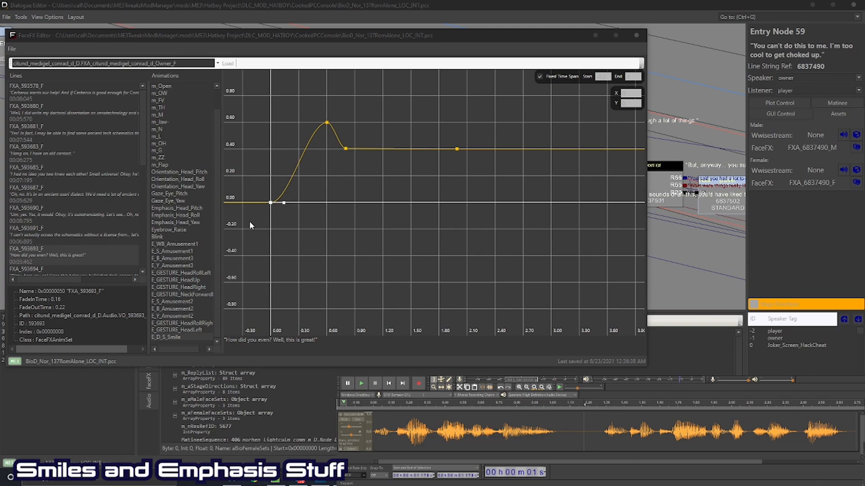
Offset all keys of the E_D_S_Smile curve in line FXA_593693_F by 0.4 seconds
right_click(259, 199)
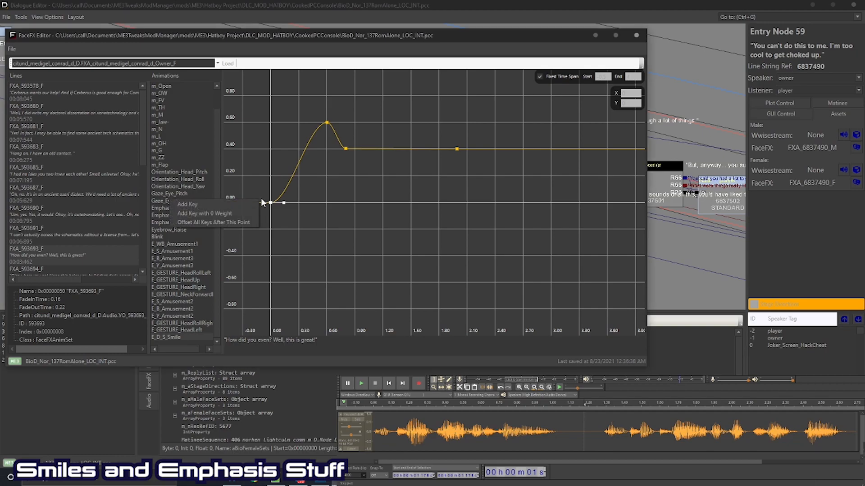
click(238, 221)
text(.0)
key(BackSpace)
text(4)
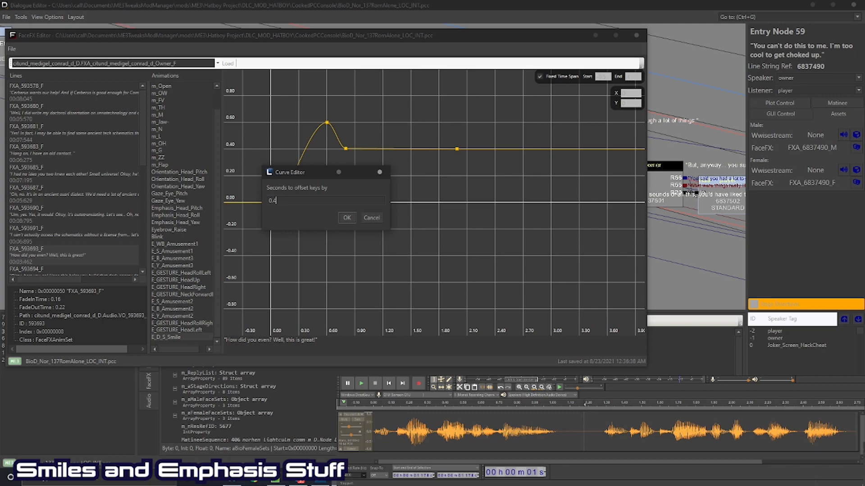
click(346, 217)
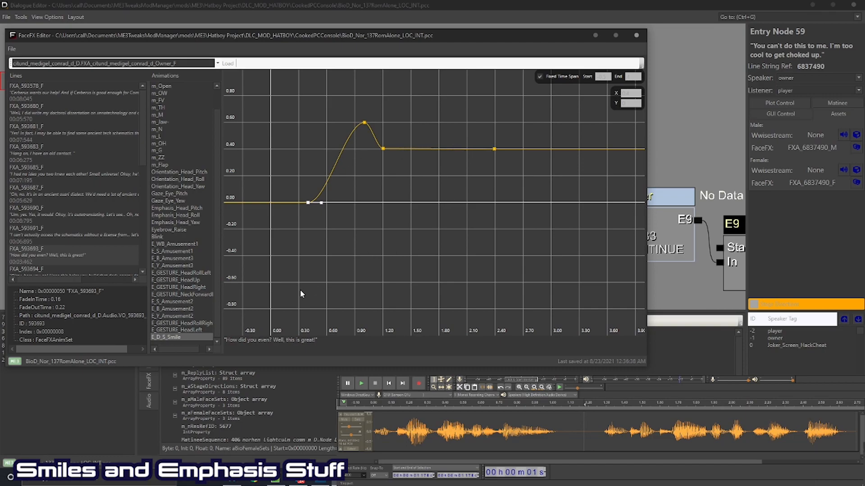
Display the Emphasis_Head_Pitch track of FXA_593693_F, play the line's second phrase in Audacity, and select the audio from about 1.6 to 1.9 seconds
click(183, 208)
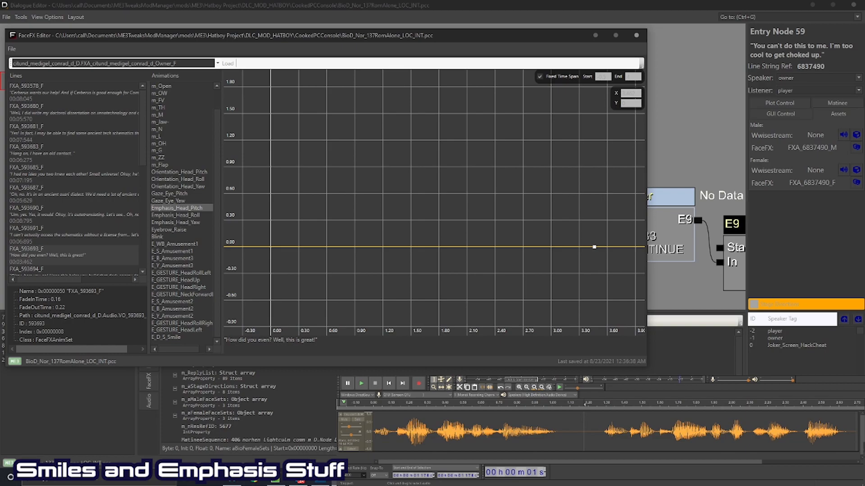
drag(597, 432, 855, 432)
click(361, 384)
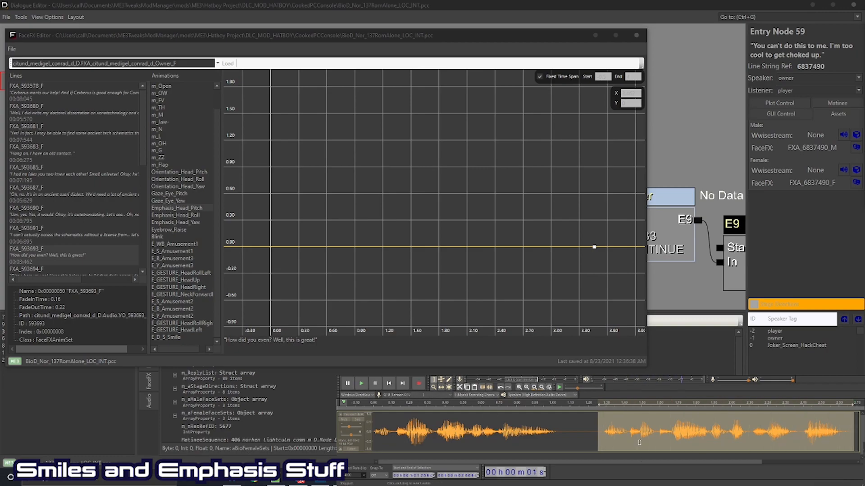
drag(659, 431, 713, 431)
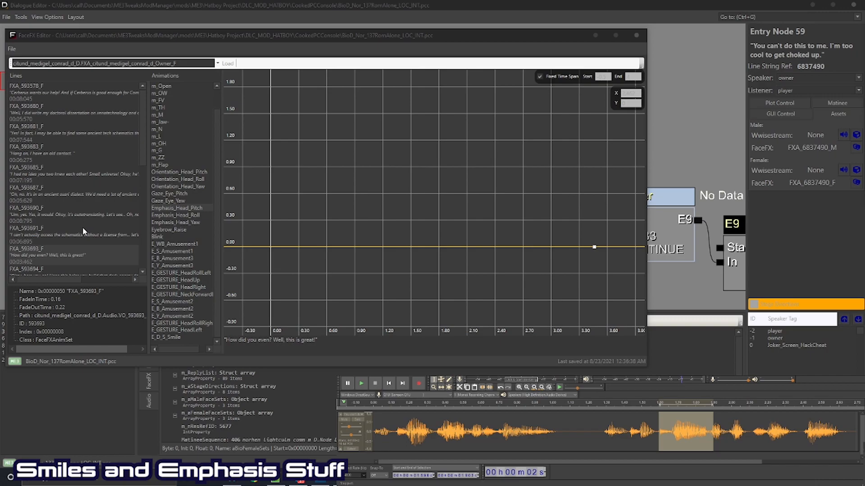
scroll(176, 198, up, 1)
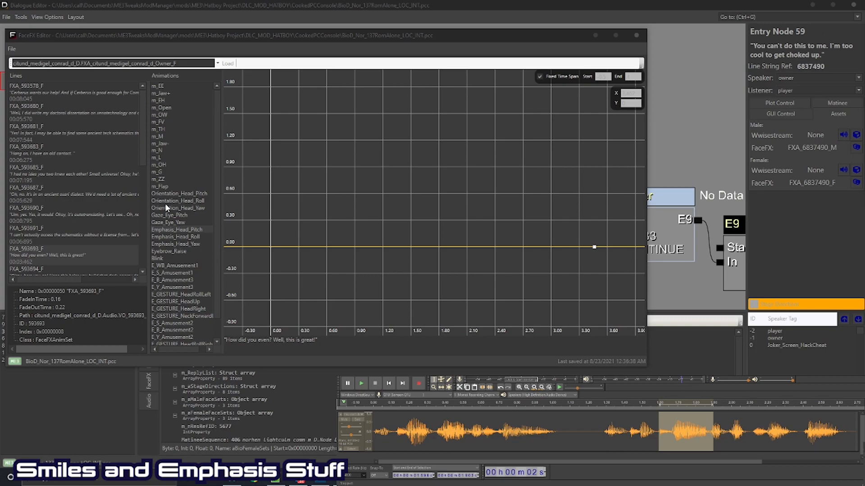
scroll(166, 206, down, 1)
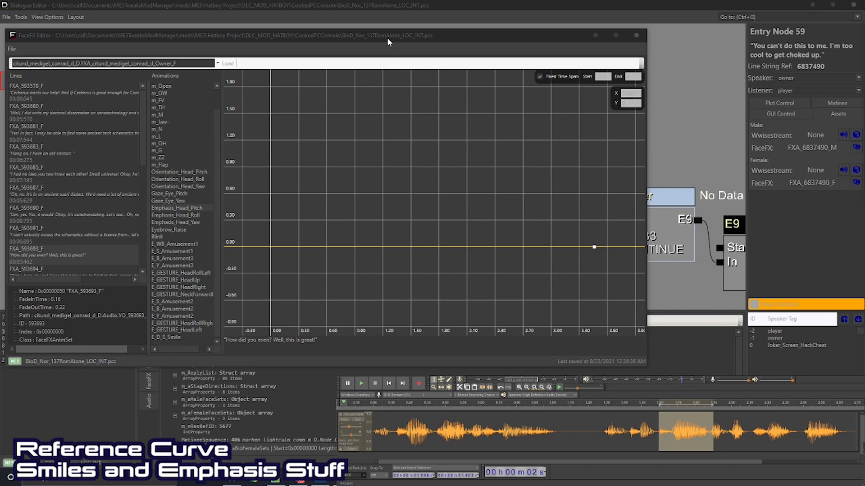
Set the Blink curve of line FXA_593693_F as the reference curve
click(159, 236)
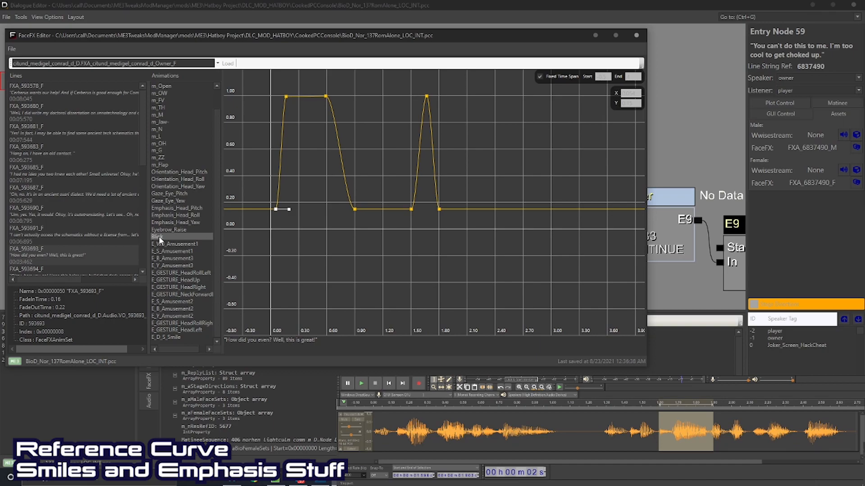
right_click(159, 236)
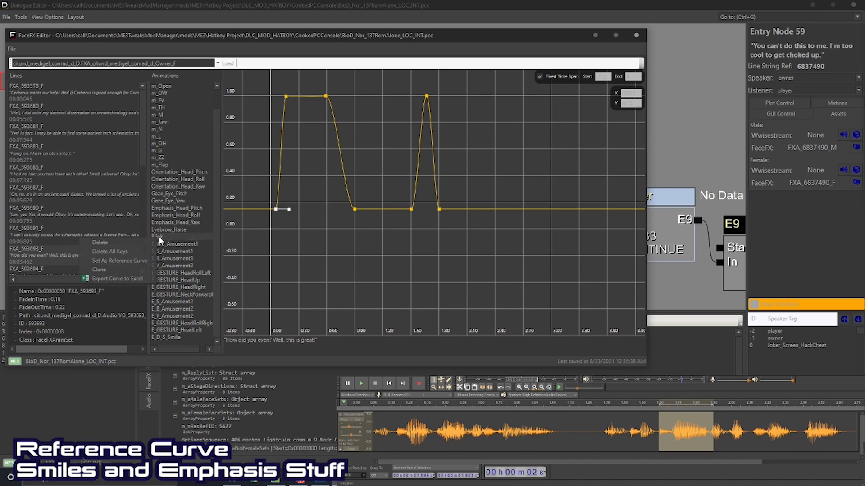
click(147, 261)
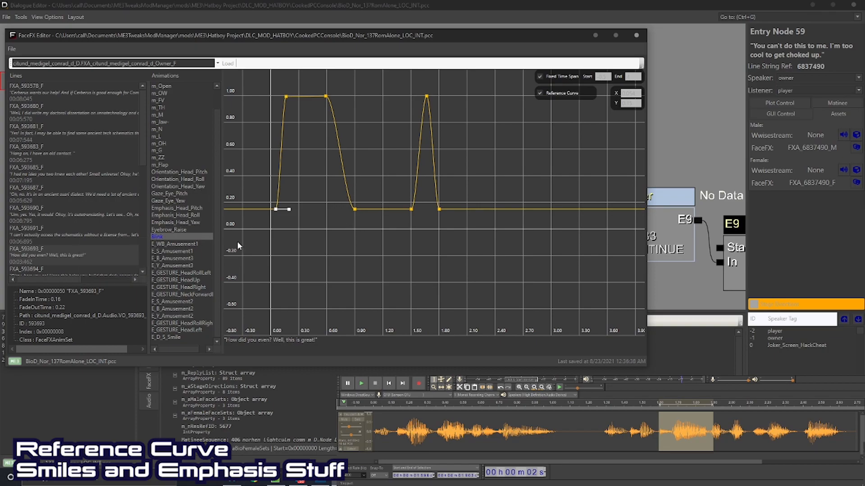
Compare the Emphasis_Head_Pitch, Orientation_Head_Roll, E_GESTURE_HeadRollLeft and E_S_Amusement1 curves with the Blink reference curve
click(176, 208)
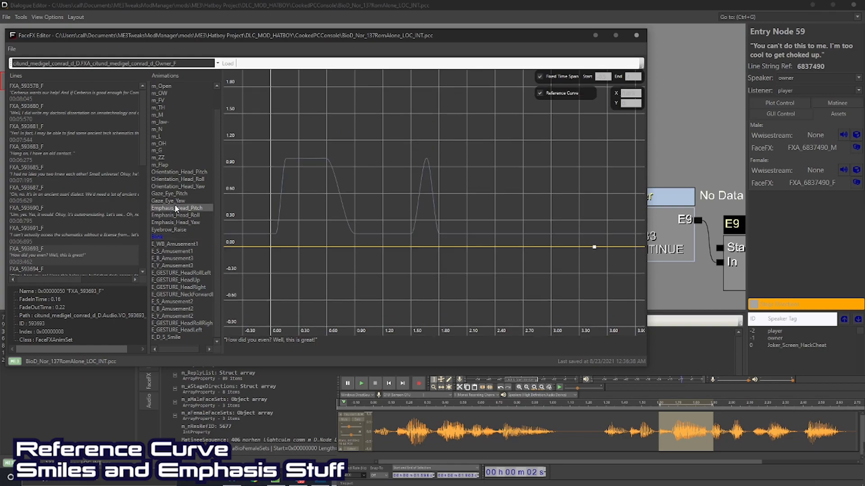
click(169, 181)
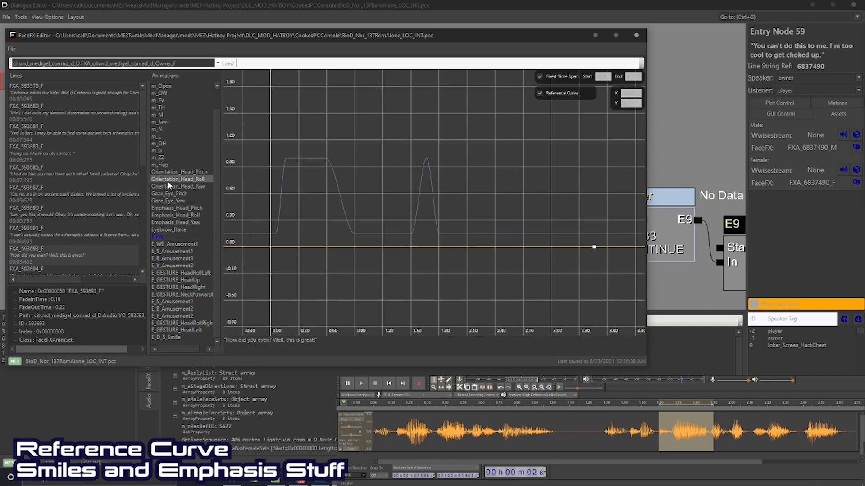
click(168, 273)
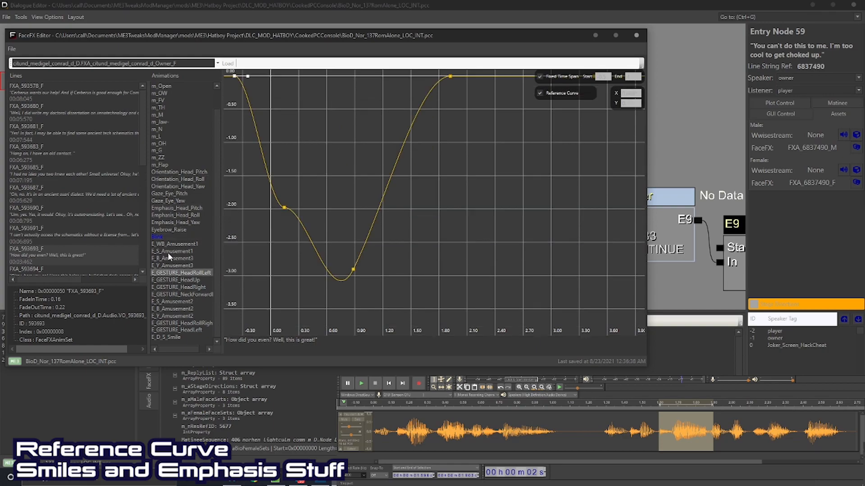
click(168, 251)
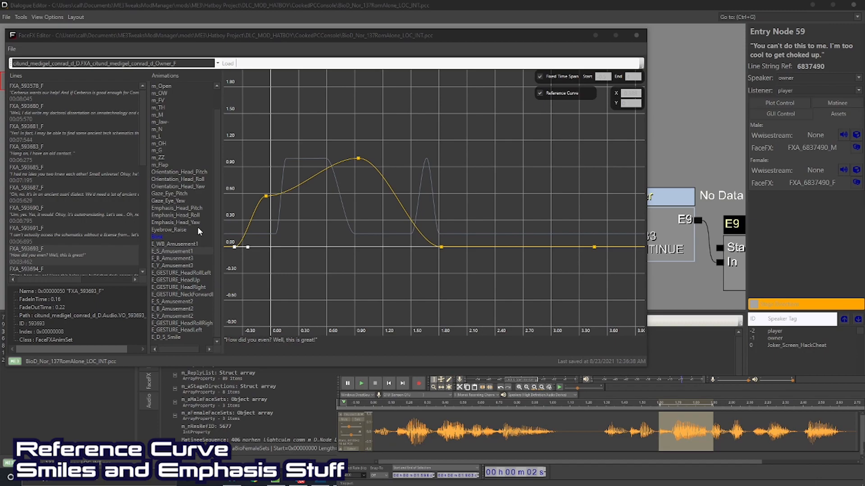
Add three keys with 0 weight to Emphasis_Head_Pitch around the second blink, at about 1.4, 1.7 and 2.0 seconds
click(190, 208)
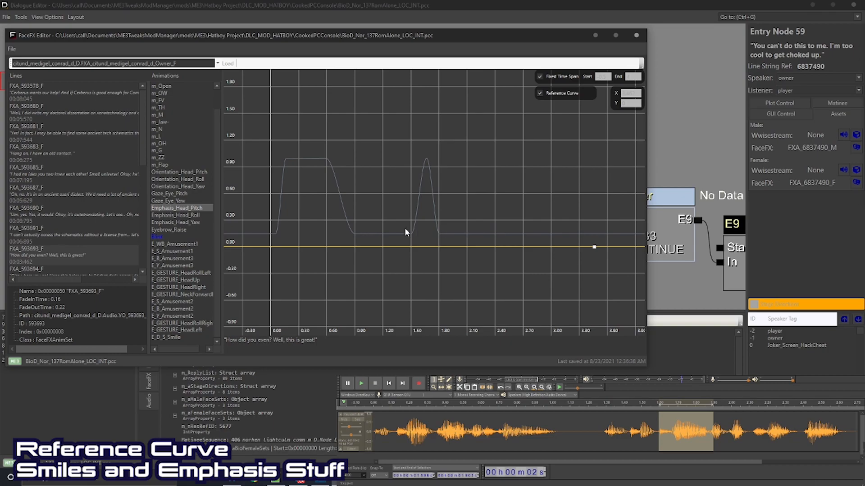
right_click(398, 195)
click(389, 210)
right_click(453, 205)
click(405, 217)
right_click(425, 220)
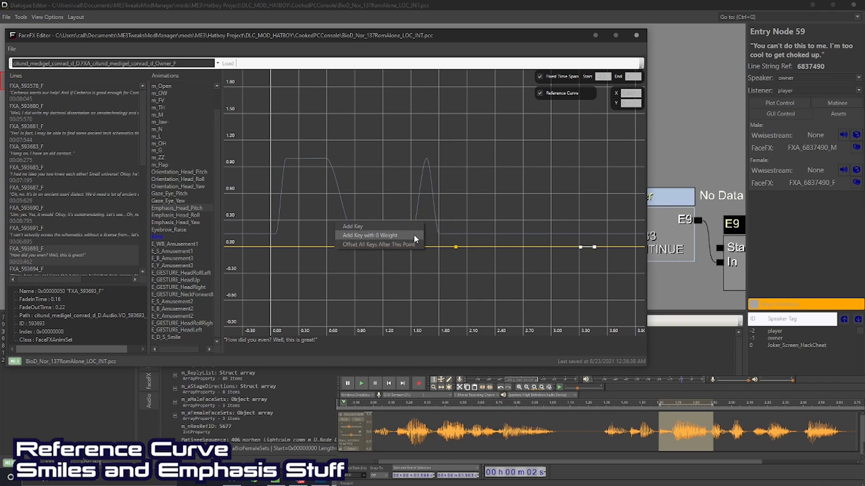
click(414, 235)
Set the value of the middle new Emphasis_Head_Pitch key, aligned with the second blink's peak, to -4
click(427, 248)
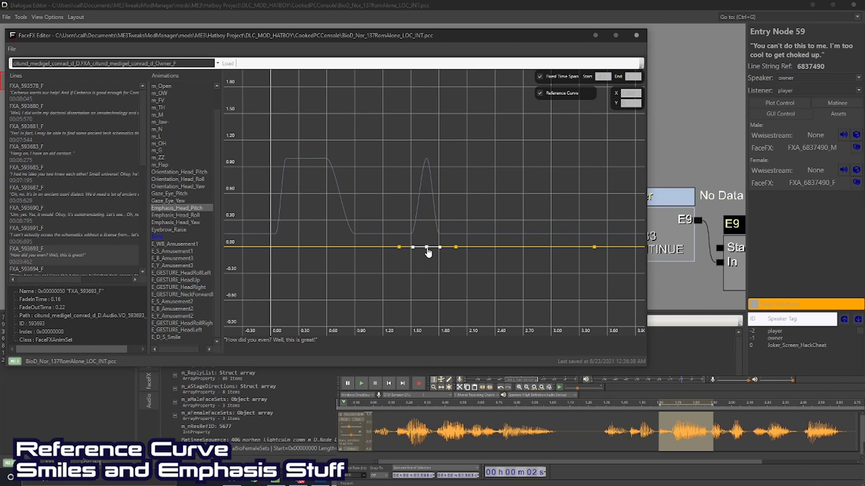
right_click(427, 249)
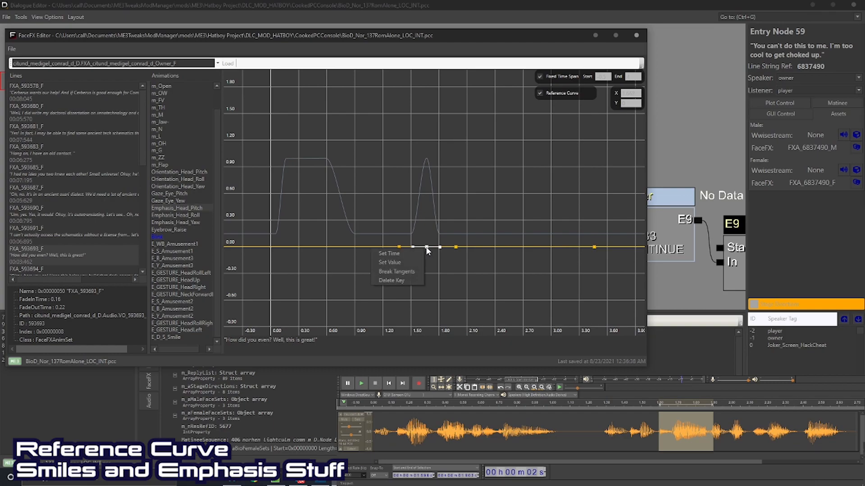
click(405, 262)
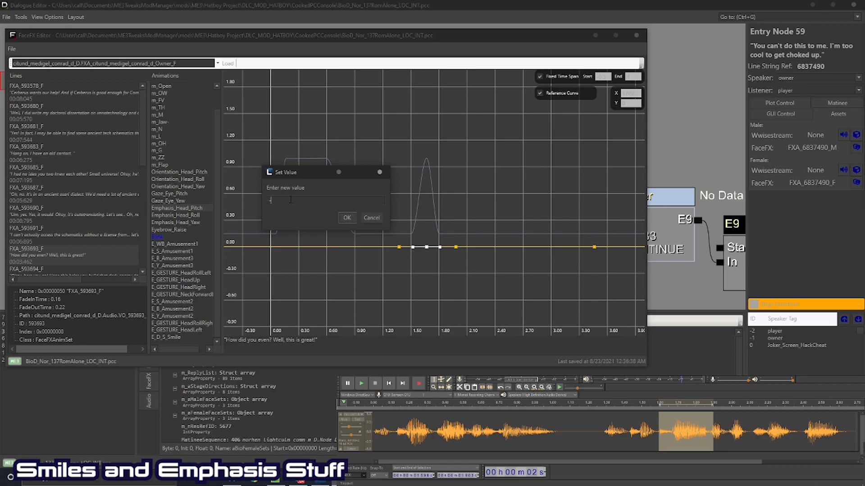
click(346, 217)
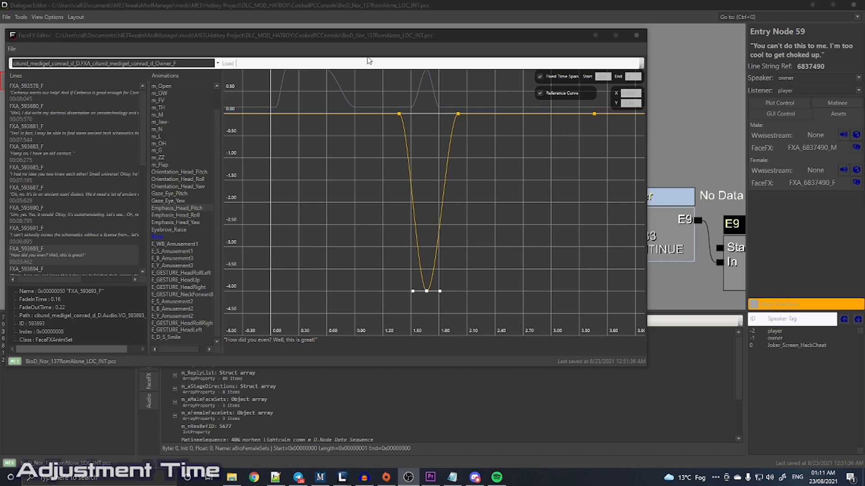
Slide the key that ends the Emphasis_Head_Pitch dip along the timeline to about 2.5 seconds
click(485, 39)
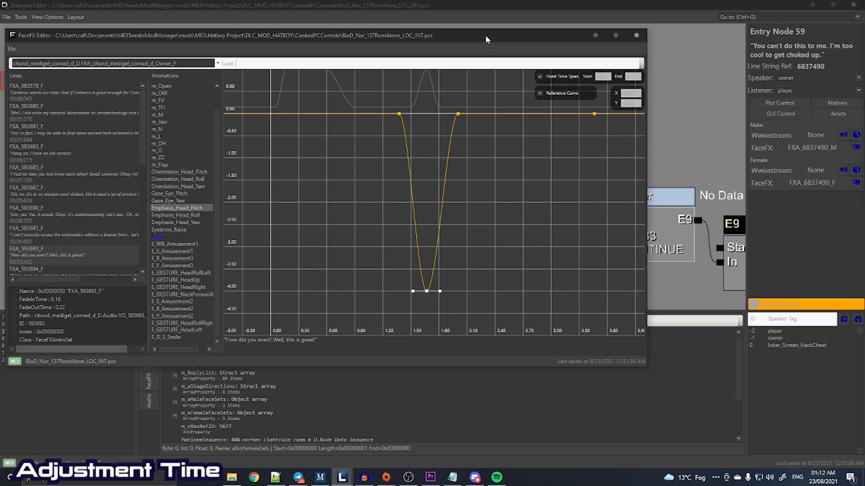
click(458, 114)
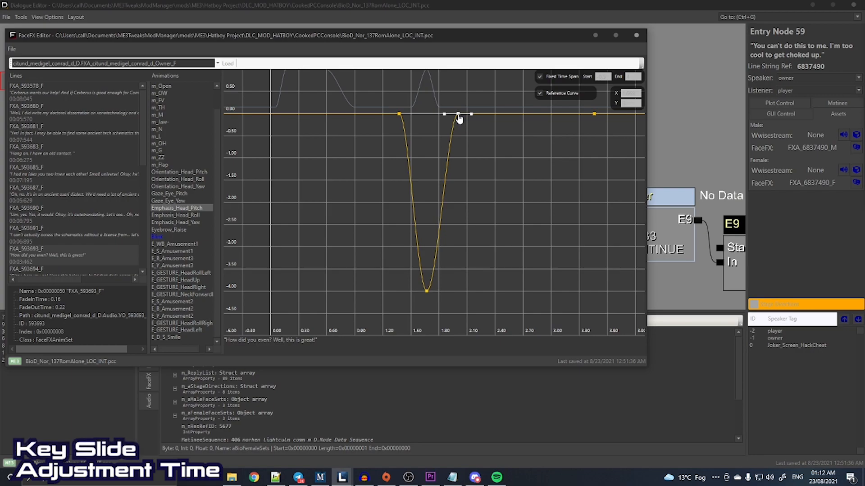
drag(459, 119, 507, 119)
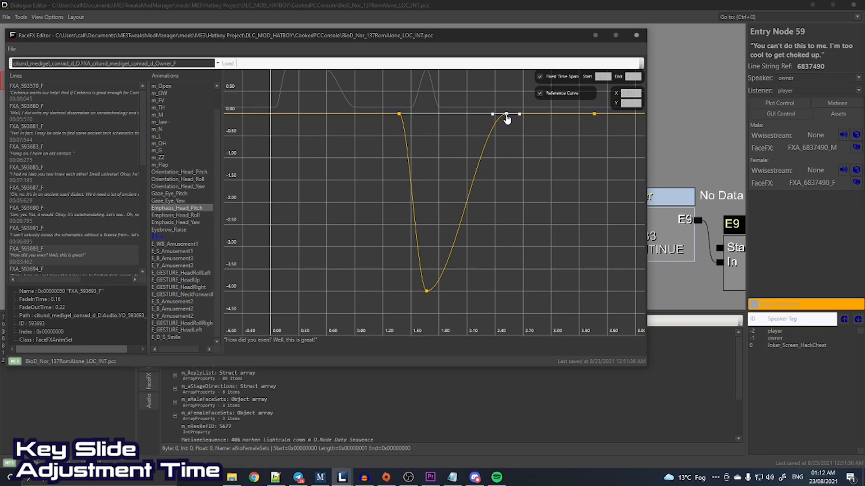
drag(507, 119, 508, 119)
drag(508, 118, 505, 118)
Lower the last key of the E_D_S_Smile curve to about 0.2 and tilt the preceding key's tangent downward for a smoother falloff
click(172, 337)
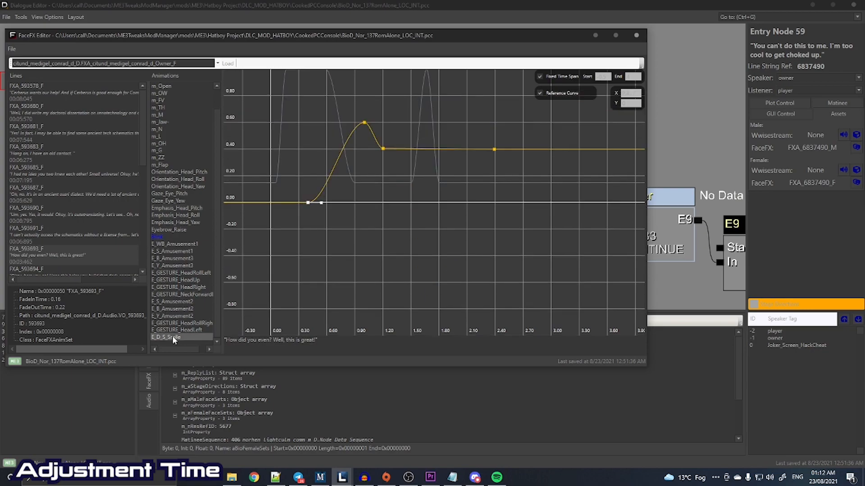
click(494, 150)
drag(495, 154, 495, 180)
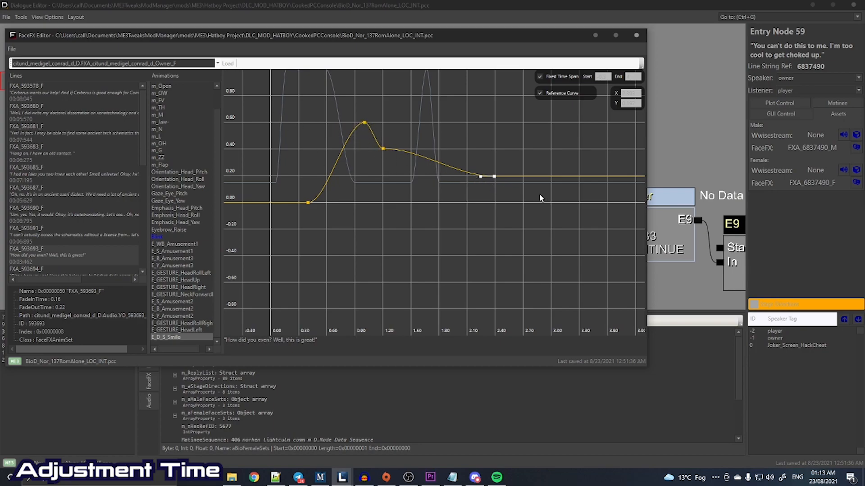
click(383, 150)
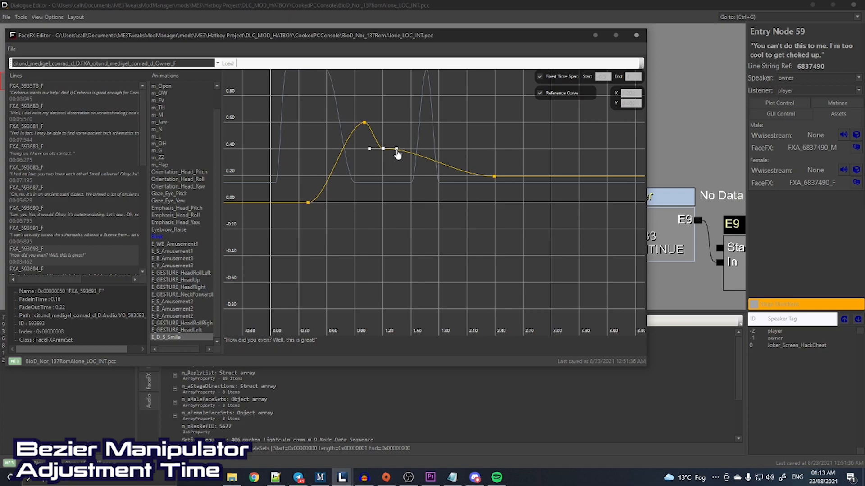
drag(398, 154, 393, 160)
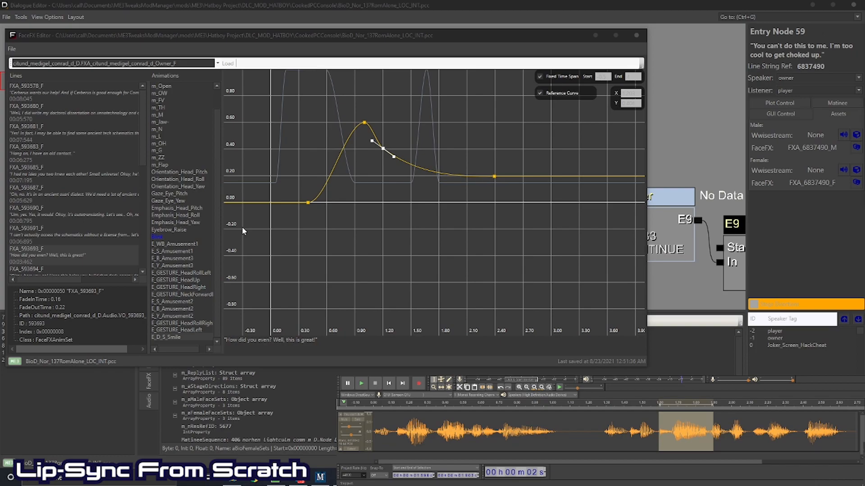
Clear all m_ lip sync keys from line FXA_593693_F and check its gesture, emphasis and mouth tracks
right_click(71, 259)
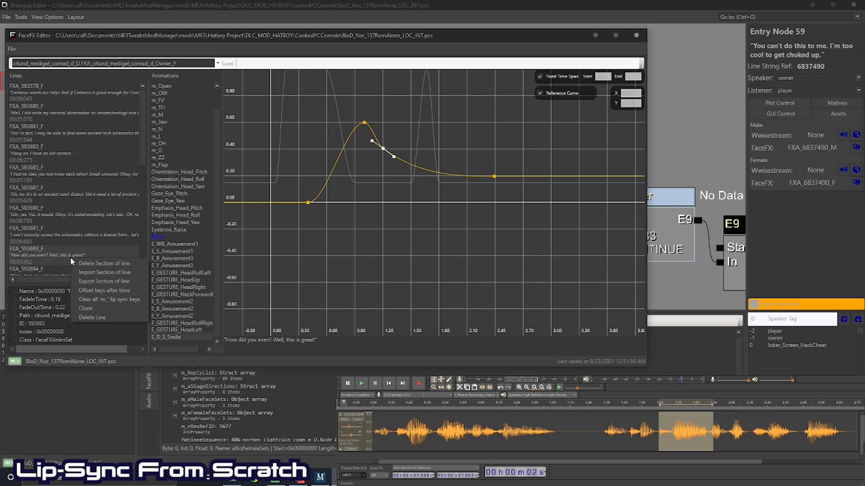
click(116, 299)
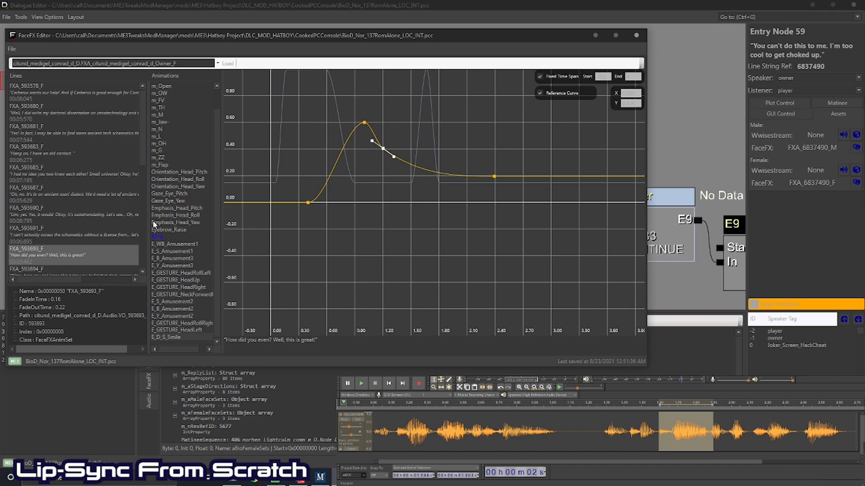
click(162, 195)
click(168, 222)
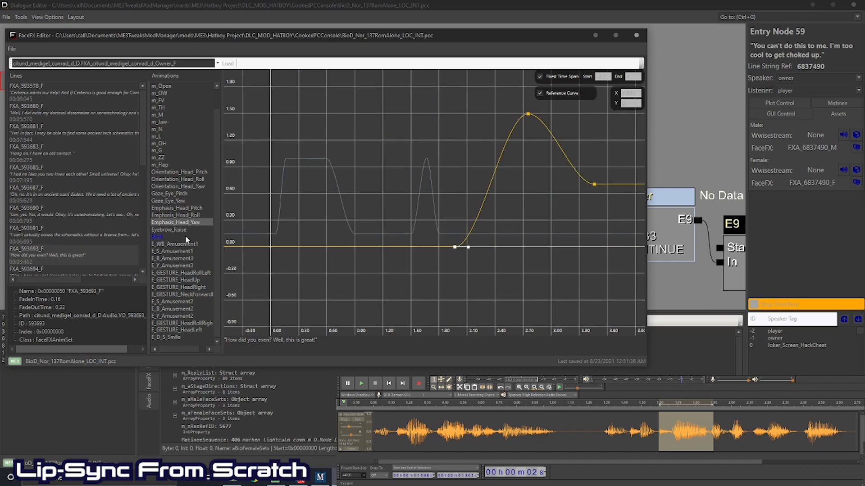
click(166, 265)
click(162, 294)
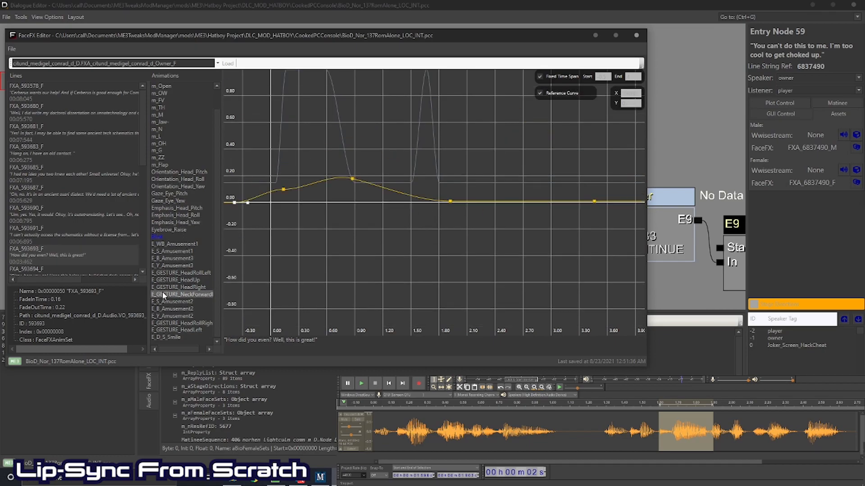
click(165, 237)
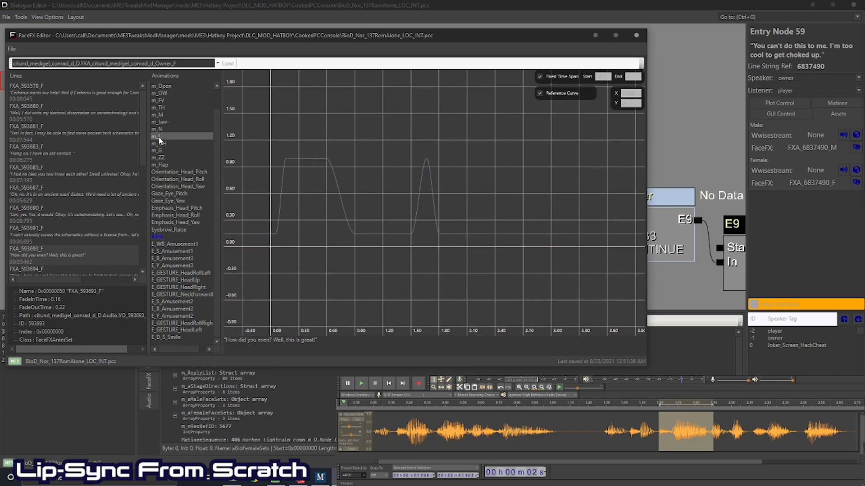
scroll(161, 93, up, 1)
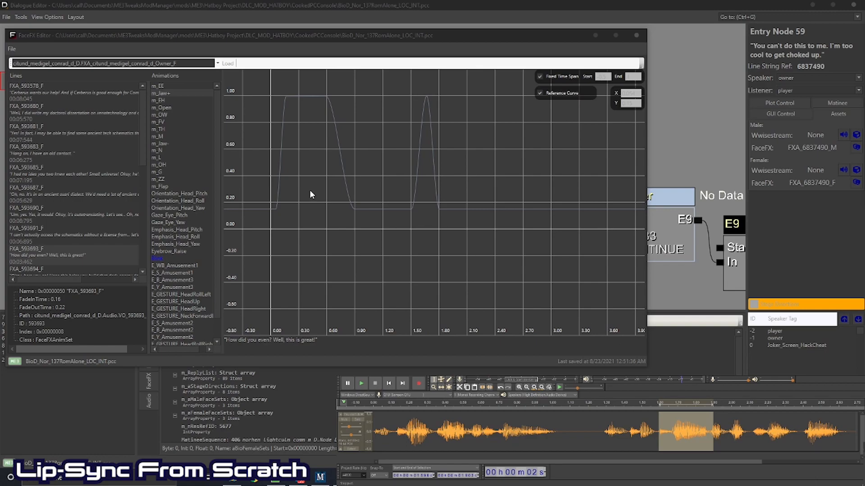
Hide the reference curve on the m_Jaw+ track and select about the first 0.5 seconds of the line's audio in Audacity
click(350, 35)
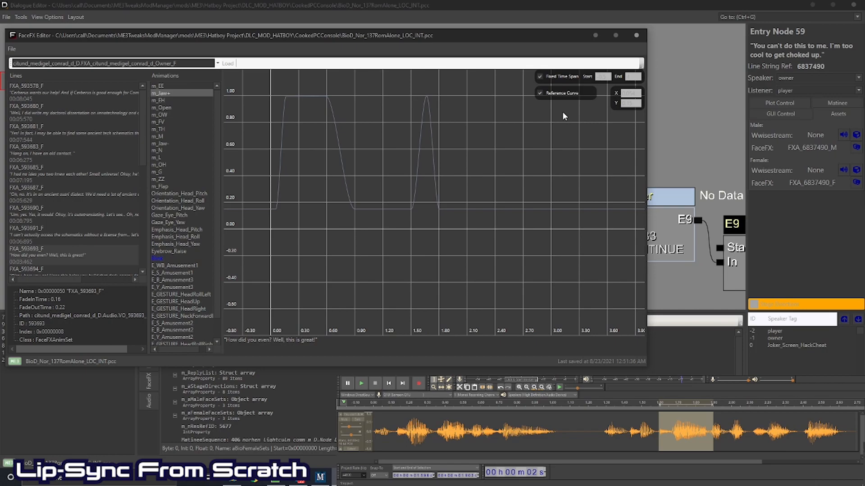
click(539, 94)
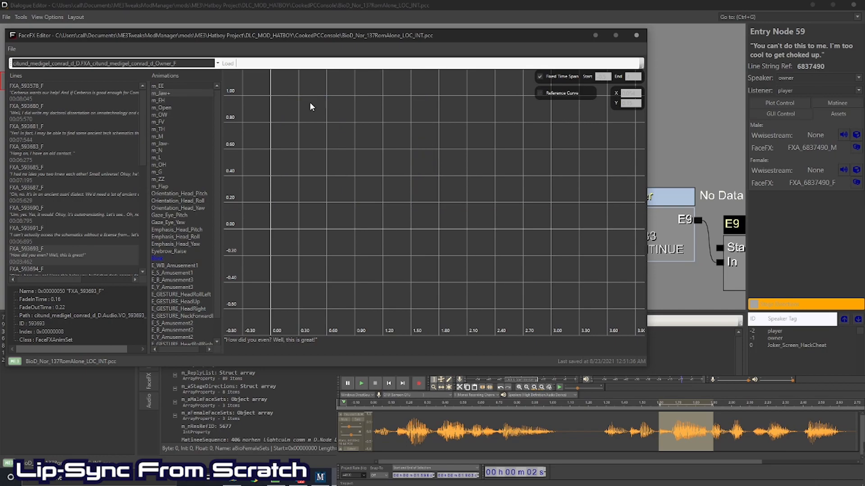
click(163, 92)
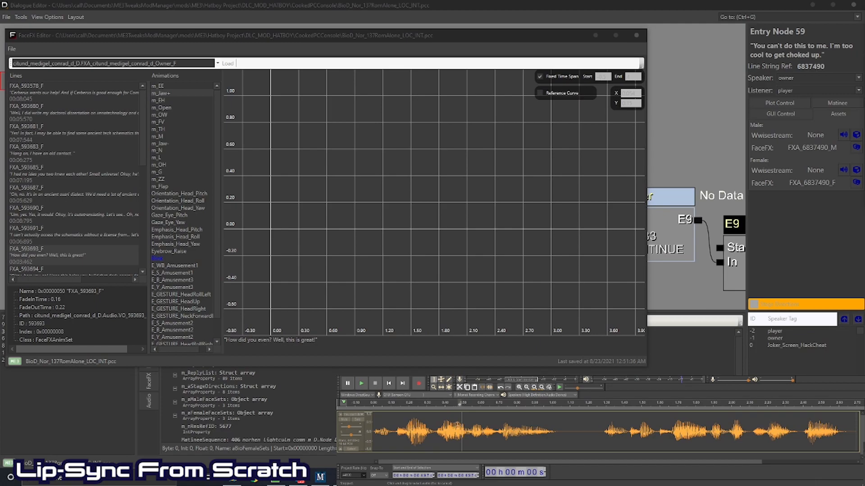
drag(462, 425, 373, 429)
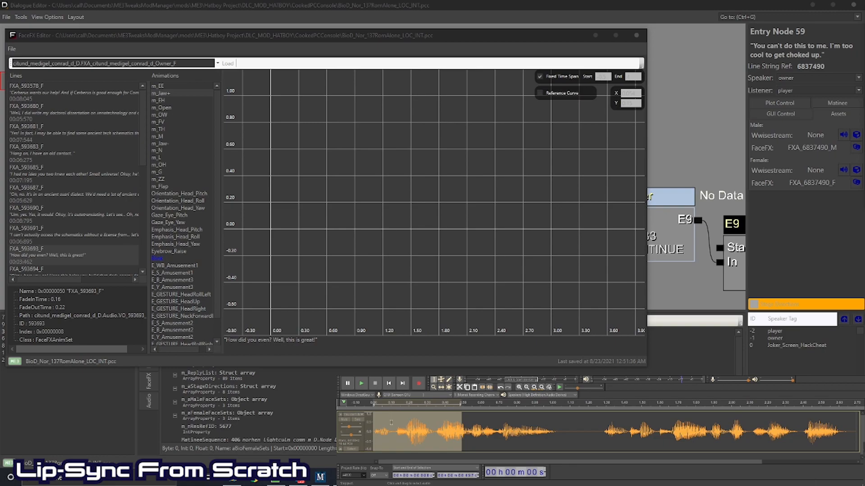
Play the selected audio and key m_Jaw+ with a zero-weight key at about -0.1 s and a key of about 0.2 at 0.4 s
click(362, 384)
click(345, 36)
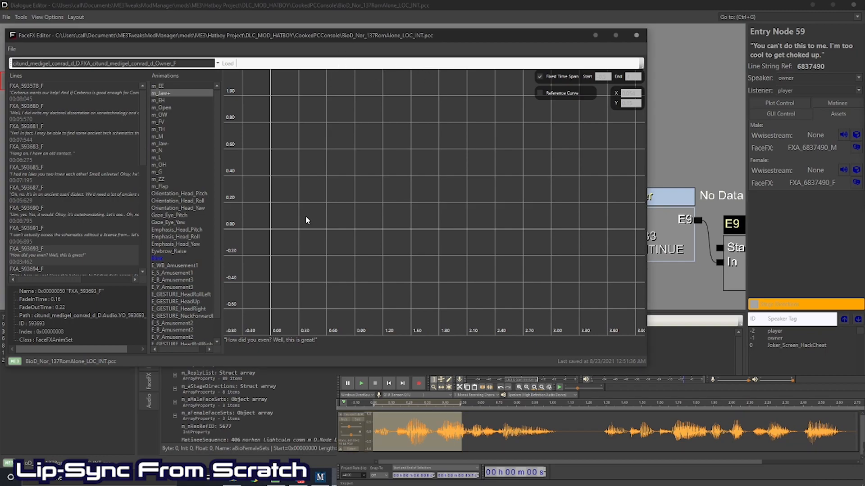
right_click(260, 199)
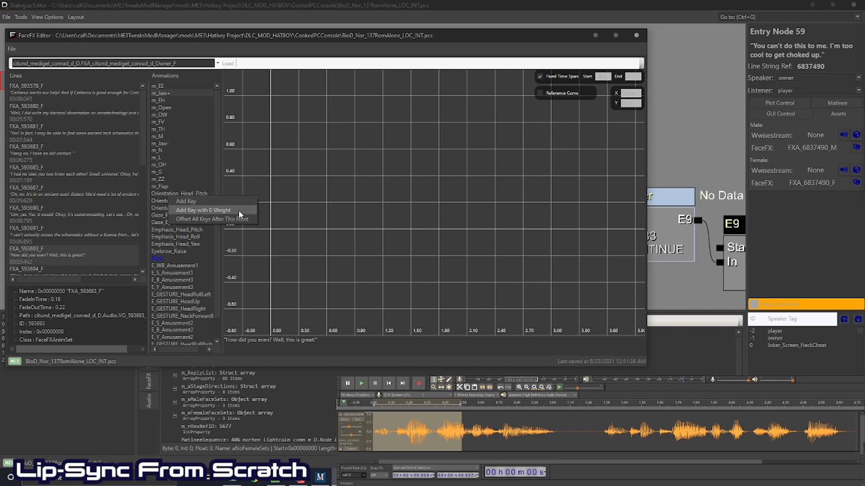
click(239, 212)
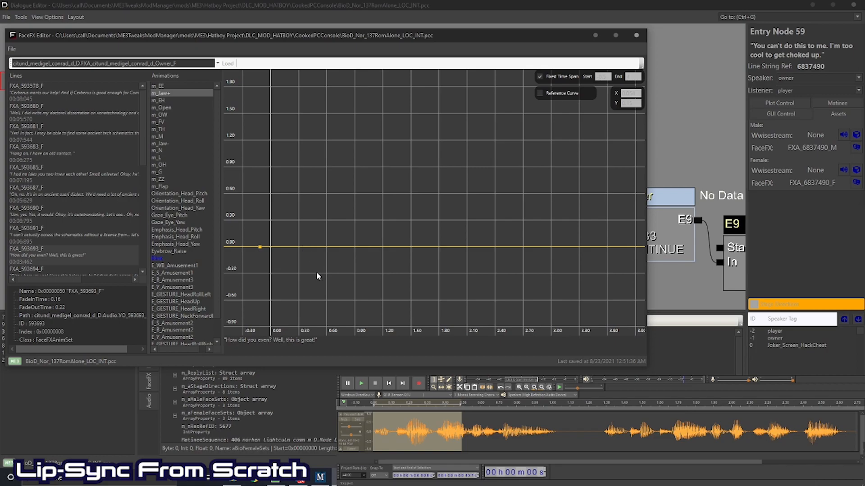
right_click(312, 229)
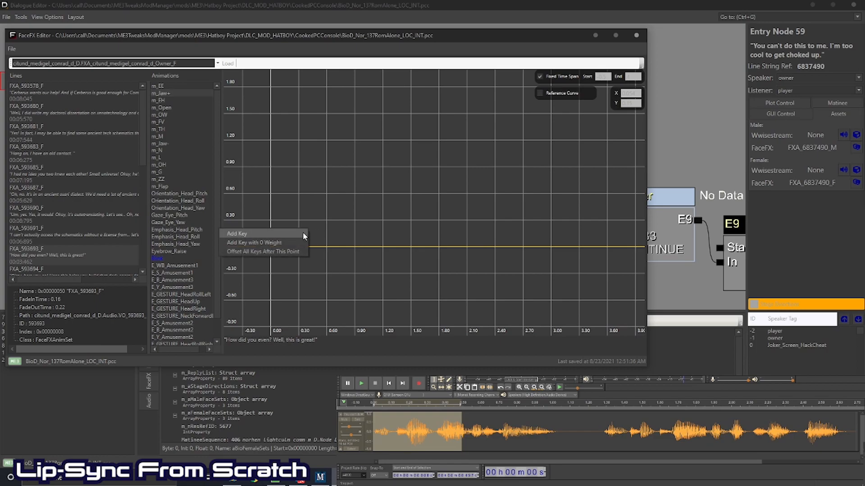
click(302, 232)
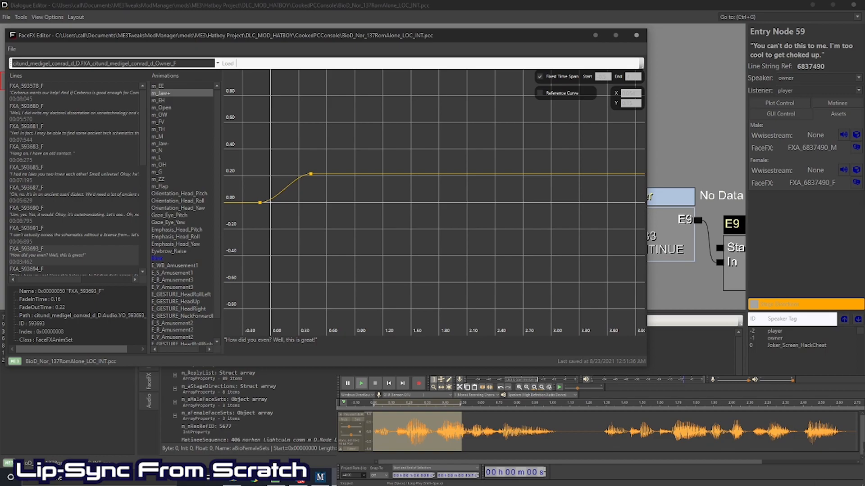
click(361, 383)
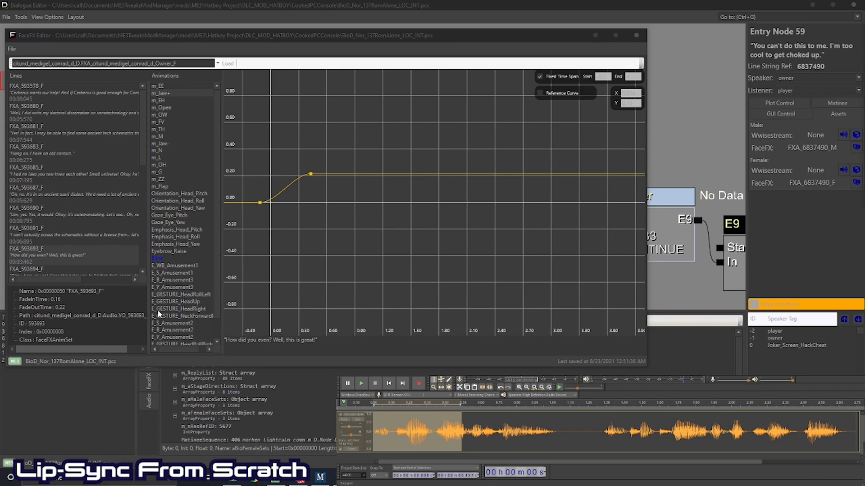
Set m_Jaw+ as the reference curve and display it behind the other mouth tracks, checking it on m_EH and m_OW
right_click(164, 94)
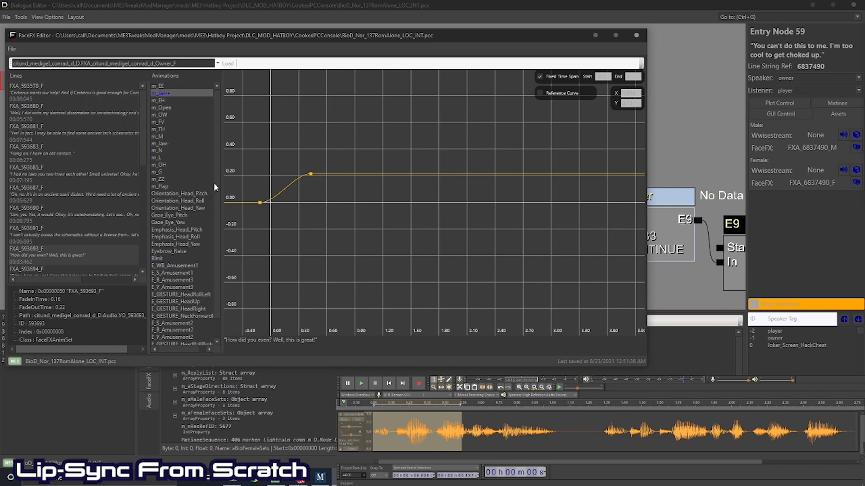
click(158, 173)
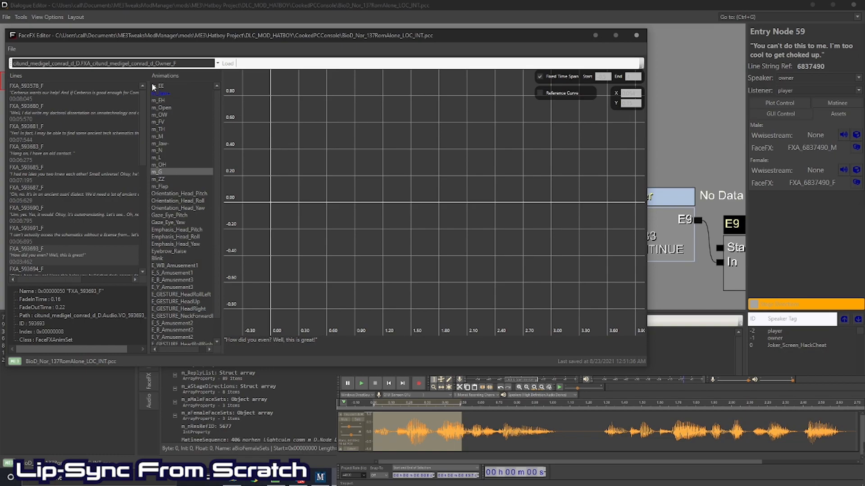
click(164, 95)
click(158, 173)
click(158, 109)
click(161, 93)
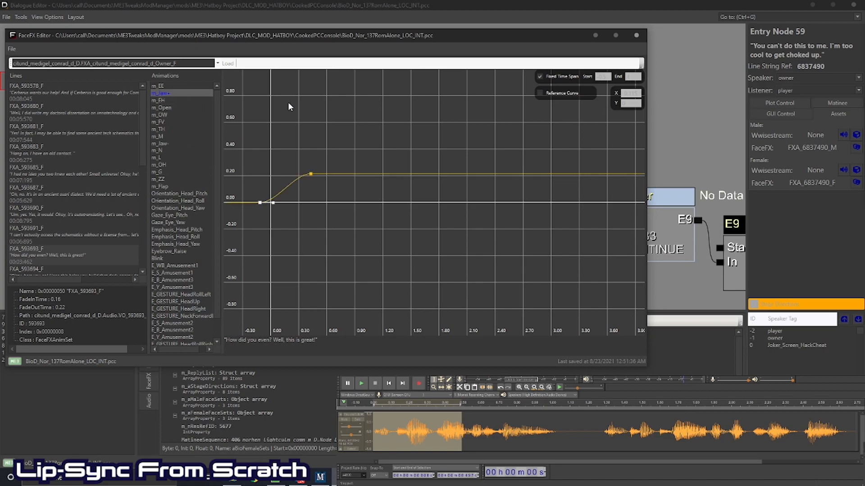
click(539, 93)
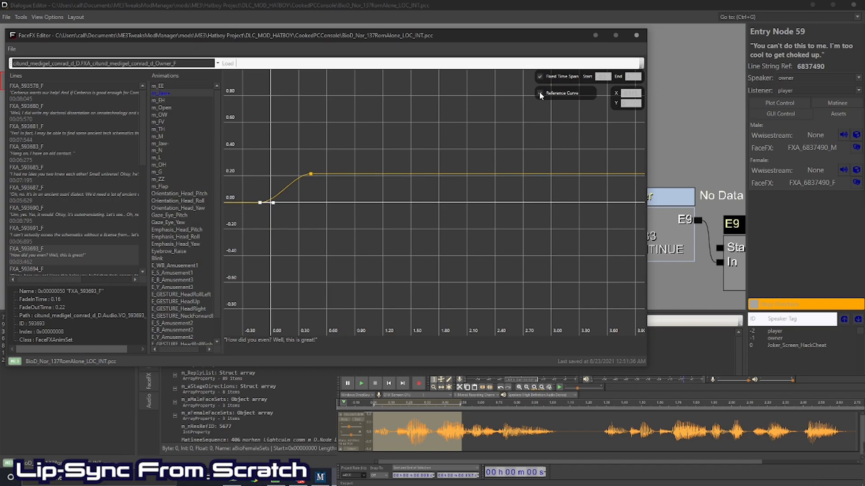
click(162, 101)
click(160, 115)
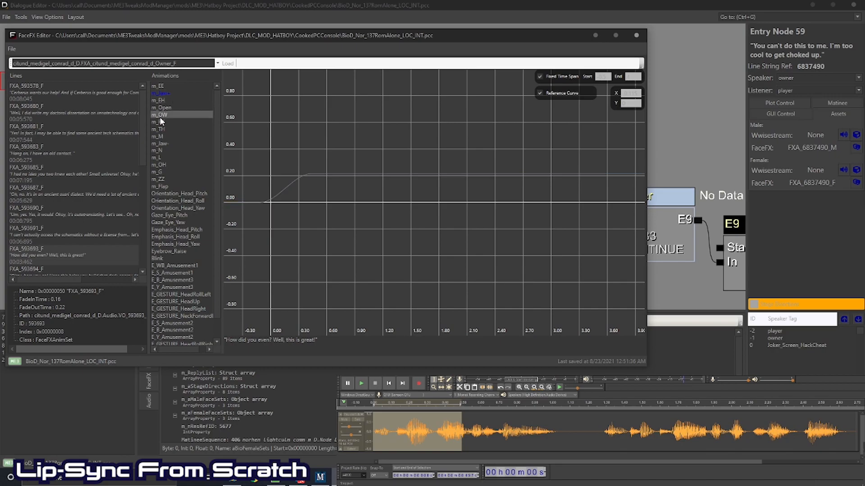
click(161, 93)
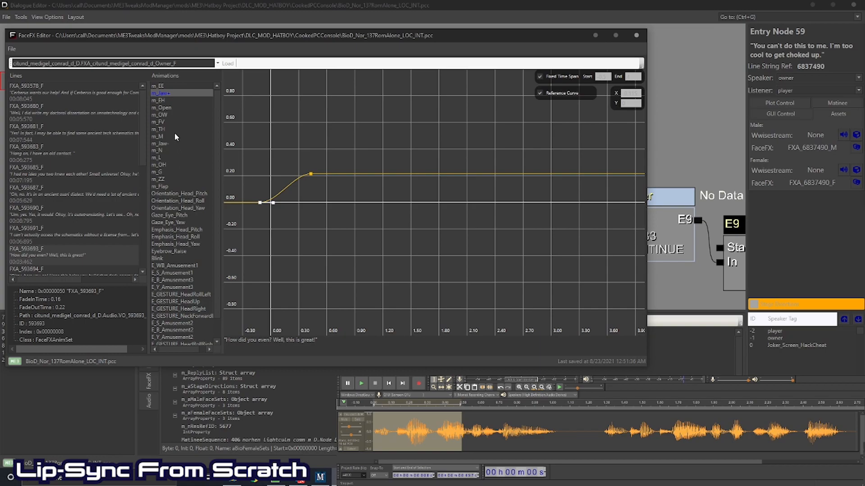
Add three closely spaced zero-weight keys to m_G at about 0.1 s and raise the middle one to about 0.9
click(161, 172)
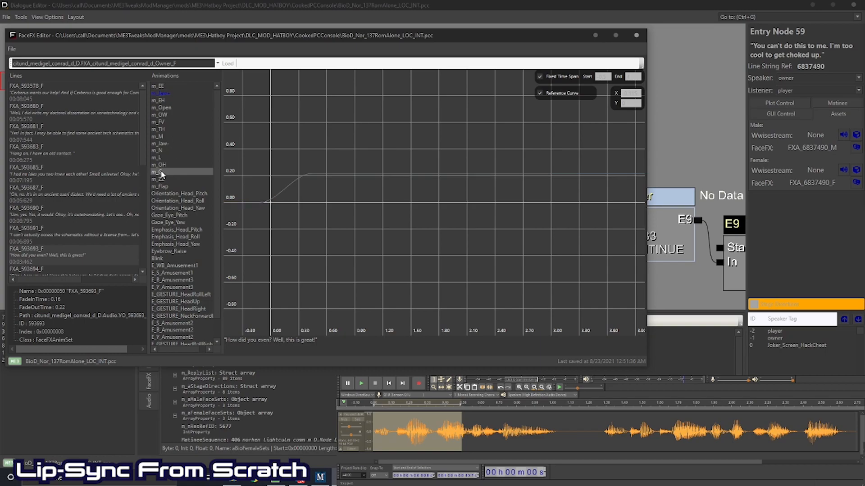
right_click(281, 168)
click(271, 180)
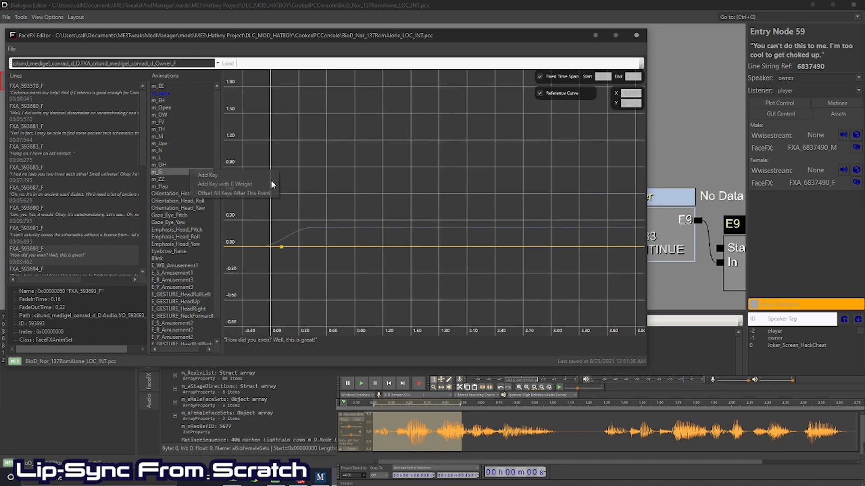
right_click(285, 239)
click(273, 255)
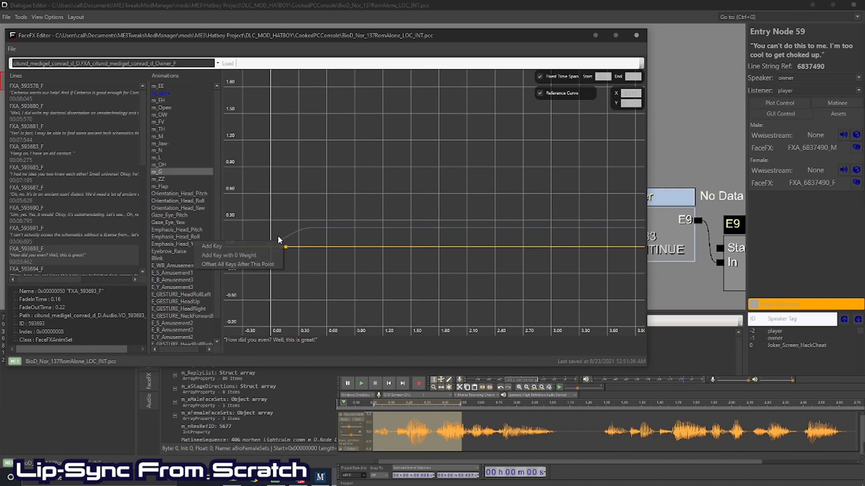
right_click(276, 243)
click(270, 250)
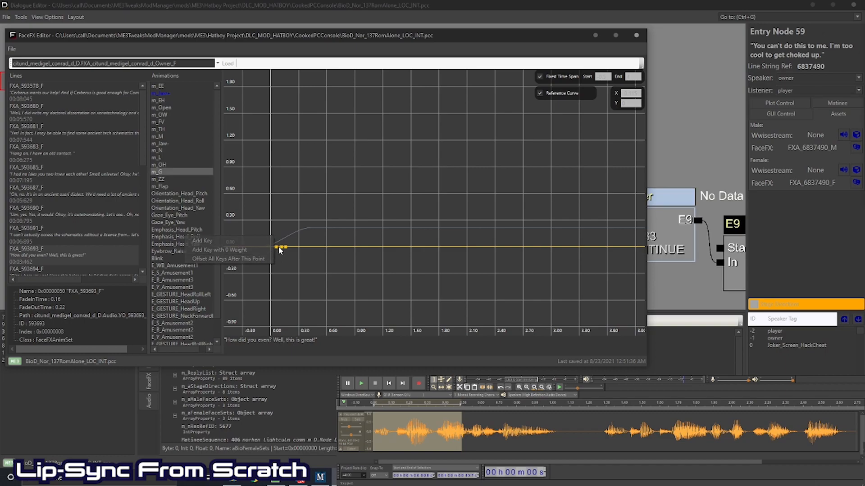
drag(282, 251, 283, 170)
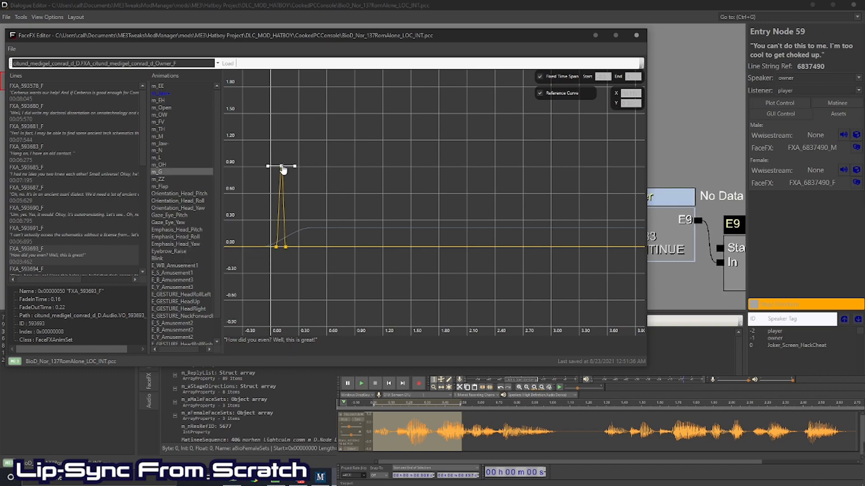
Add m_Jaw+ keys of about 0.35 at 0 s, about 0.08 just after it and about 0.4 at roughly 0.17 s
click(161, 94)
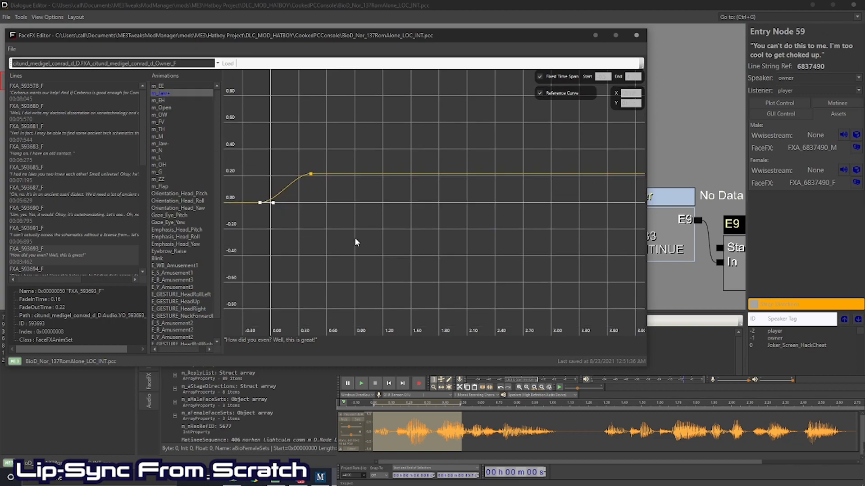
right_click(277, 195)
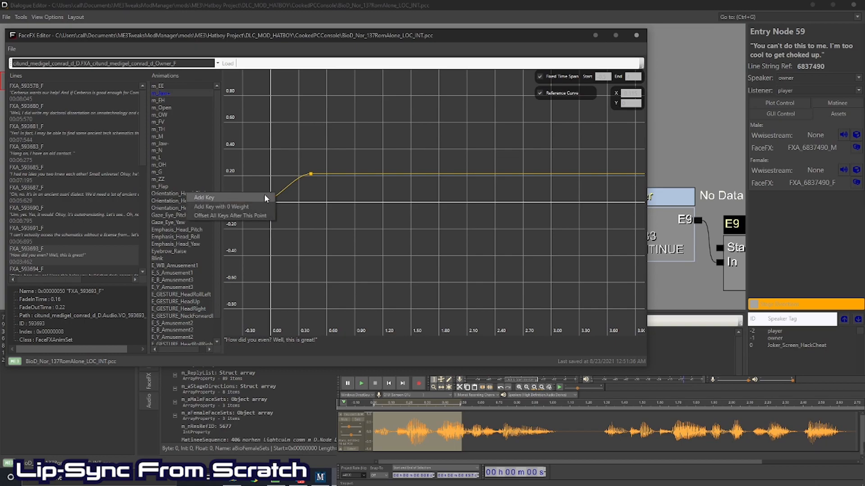
click(264, 198)
drag(296, 201, 262, 200)
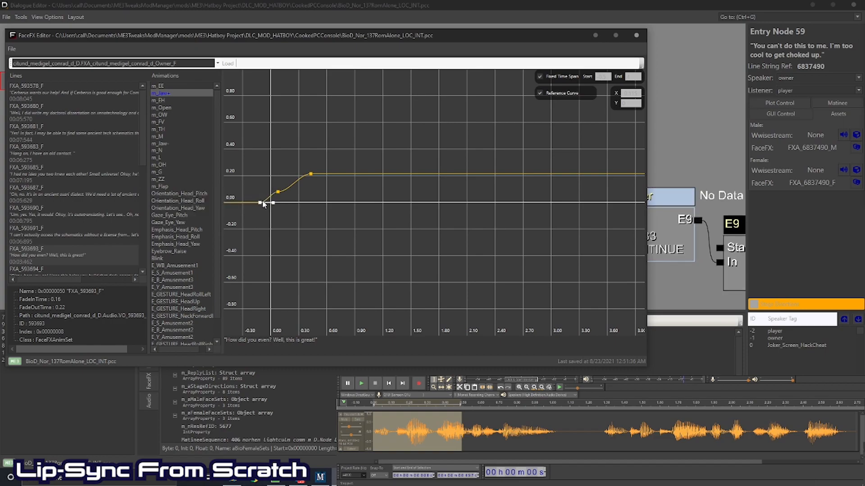
right_click(270, 157)
key(Escape)
right_click(286, 147)
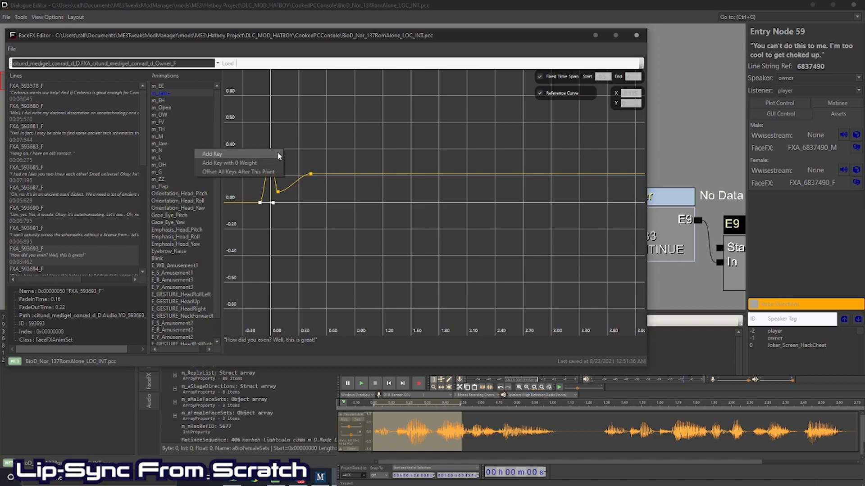
key(Escape)
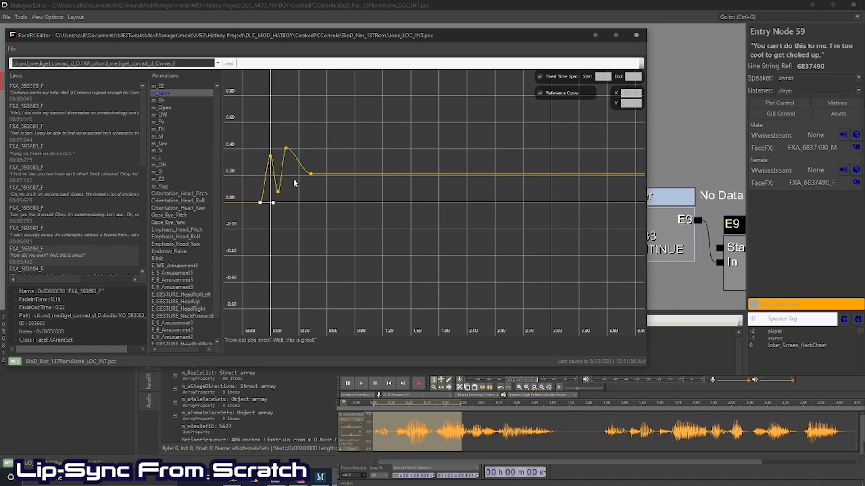
Extend the m_Jaw+ curve with a dip to about 0.12 at 0.25 s and a peak of about 0.33 at 0.36 s
right_click(293, 175)
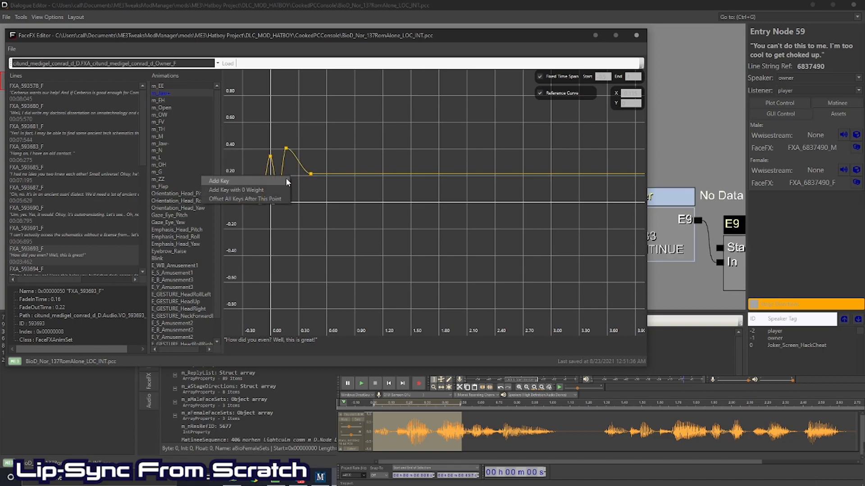
click(286, 181)
click(293, 176)
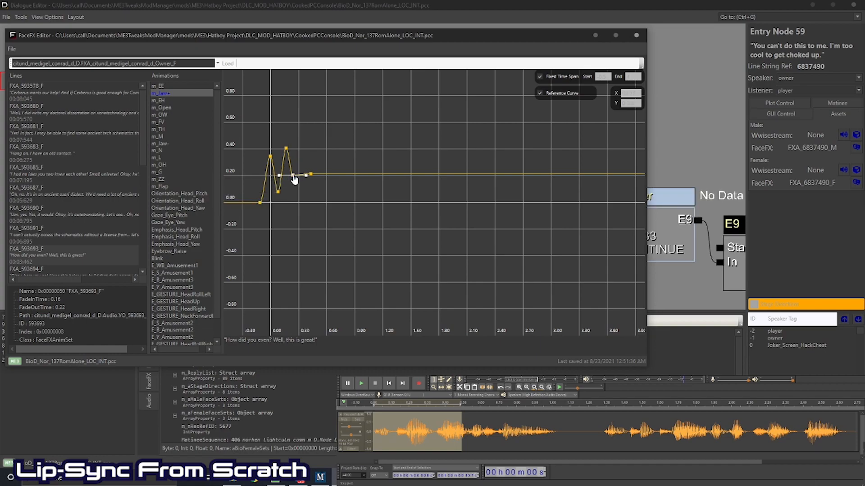
drag(294, 179, 298, 191)
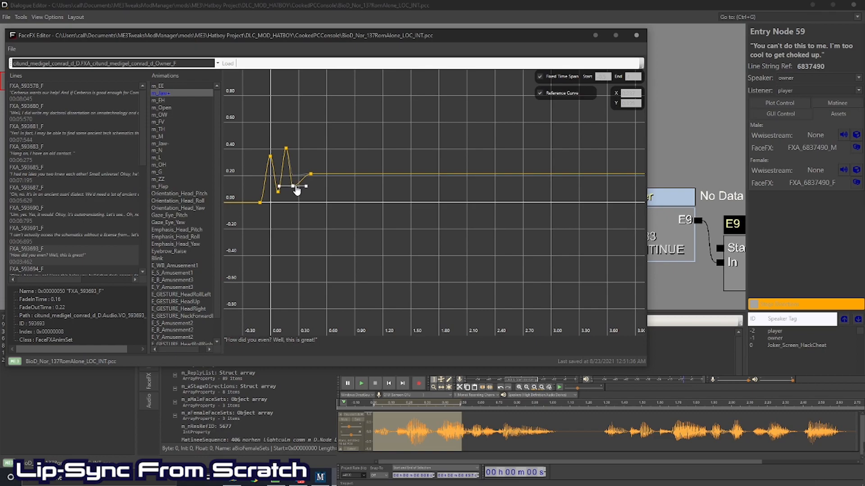
right_click(304, 157)
click(284, 162)
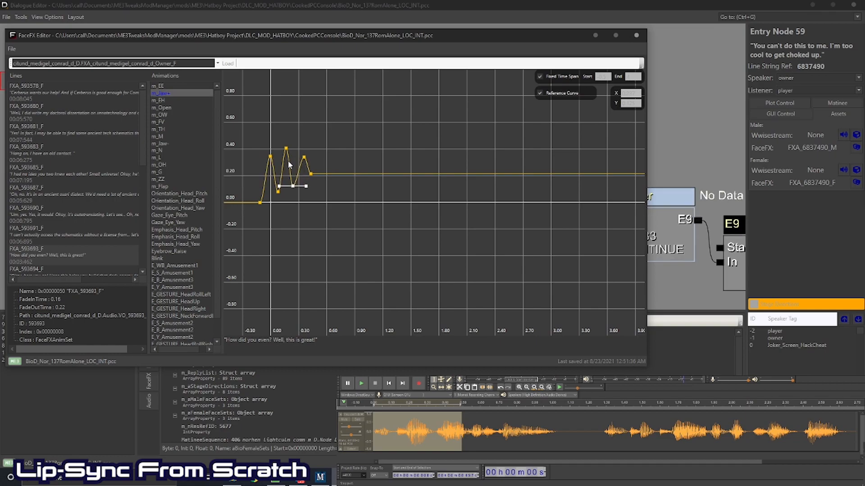
Fine-tune m_Jaw+ by lowering its third peak to about 0.3, its first dip to about 0.1 and its final key to about 0.2
click(310, 175)
drag(311, 175, 305, 162)
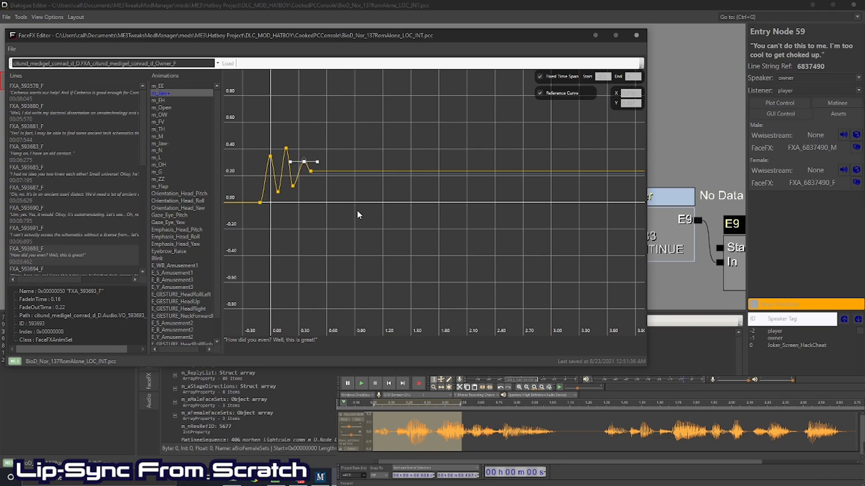
click(279, 193)
drag(278, 195, 279, 192)
drag(311, 176, 313, 180)
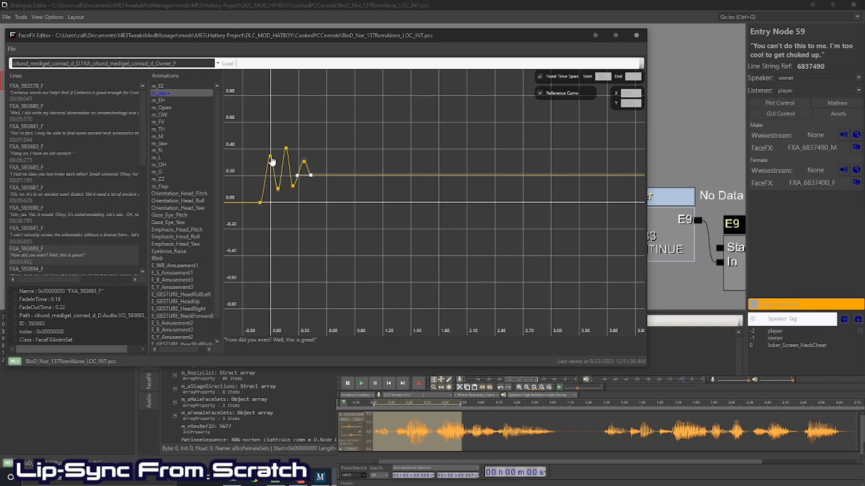
Add three closely spaced zero-weight keys to m_OW around 0 s and raise the middle one to about 0.6
click(163, 115)
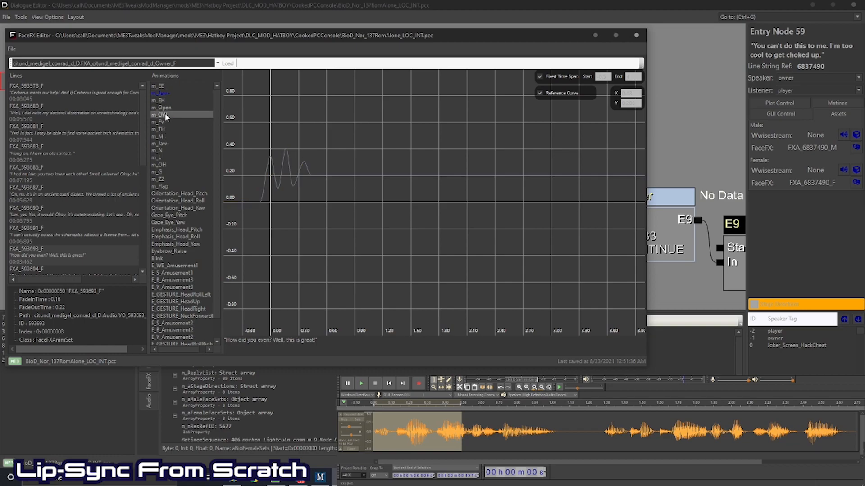
right_click(270, 184)
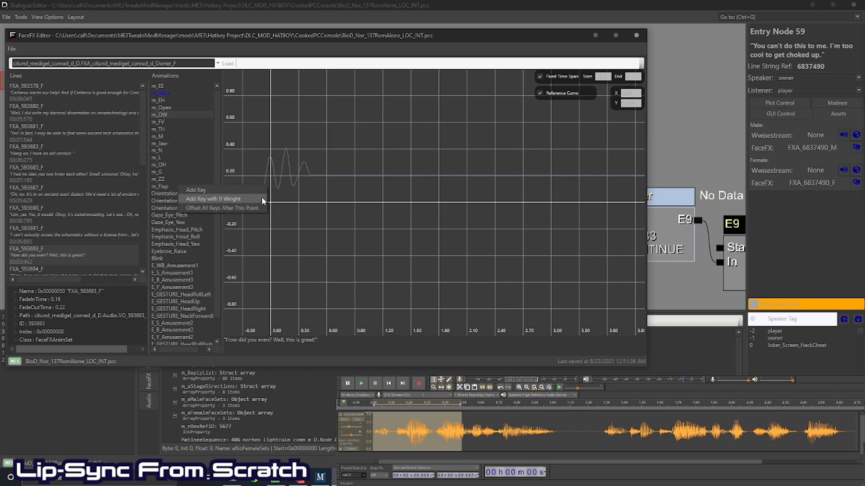
click(261, 197)
right_click(270, 248)
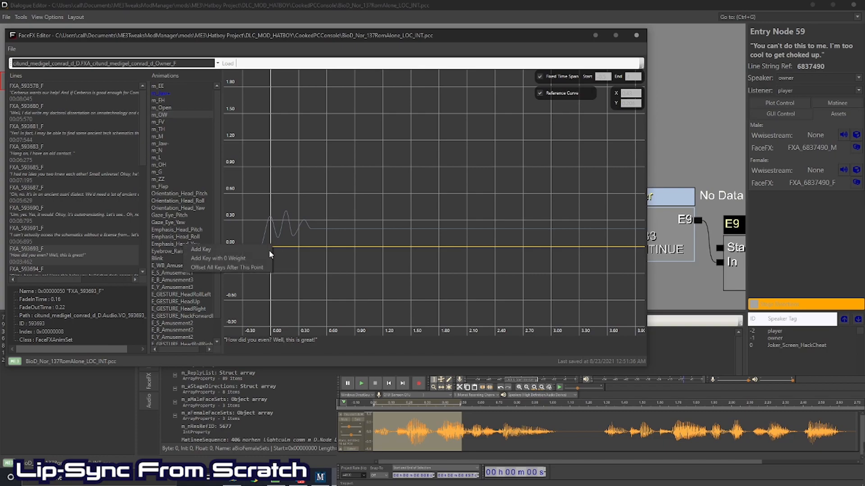
click(225, 258)
right_click(269, 246)
click(207, 255)
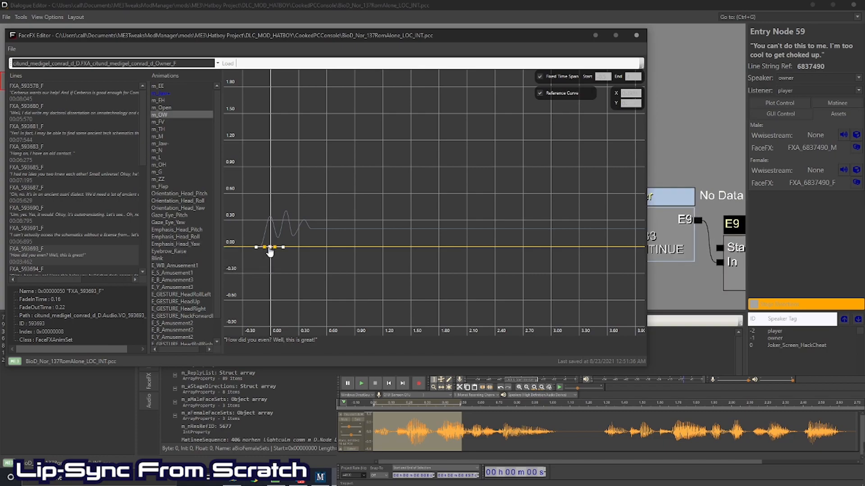
drag(270, 251, 273, 194)
Build a second m_OW peak from zero-weight keys around the third jaw peak, raising the middle one to about 0.35
right_click(304, 229)
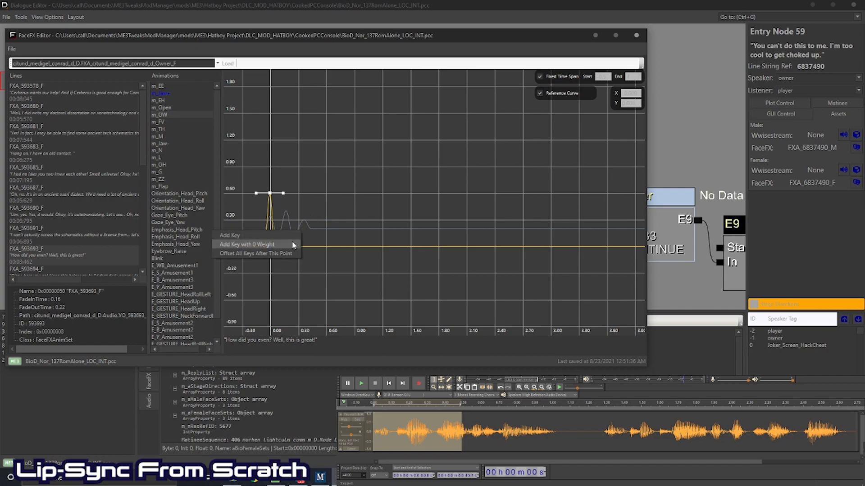
click(292, 241)
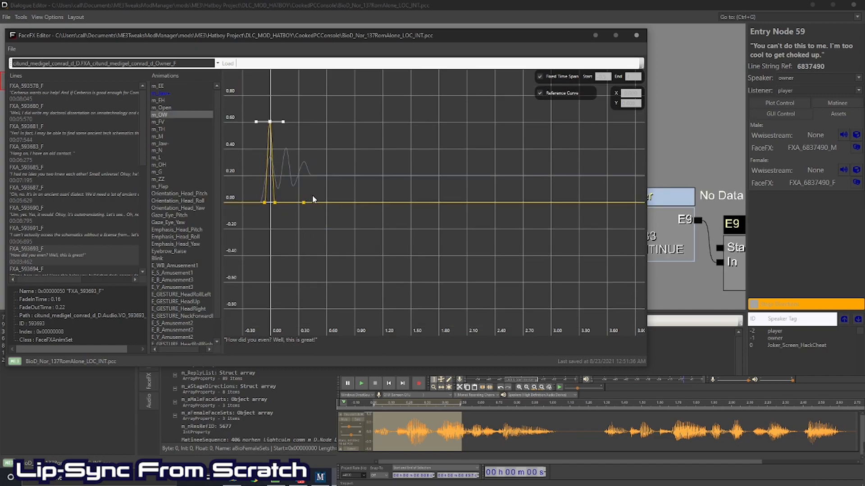
right_click(310, 196)
click(304, 209)
right_click(295, 193)
click(289, 207)
right_click(295, 196)
click(286, 209)
drag(304, 202, 306, 155)
drag(304, 155, 306, 154)
Add three closely spaced zero-weight keys to m_N around 0.25 s and raise the middle one to about 0.7
click(159, 151)
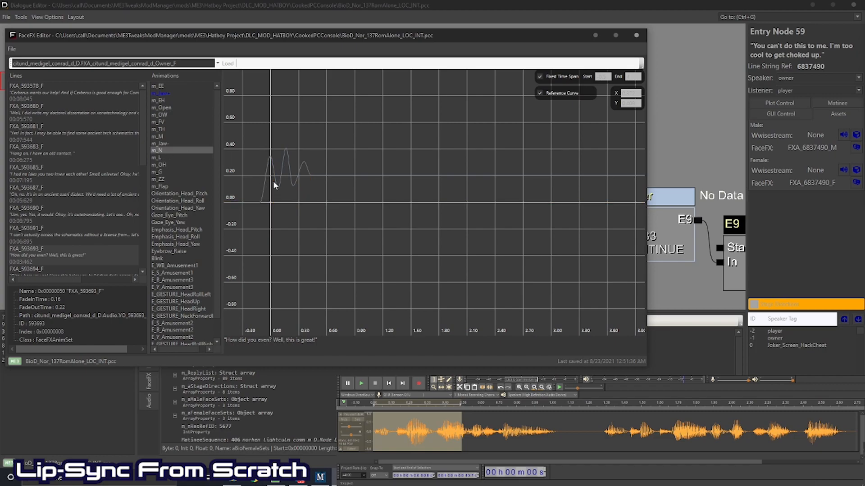
right_click(293, 181)
click(266, 196)
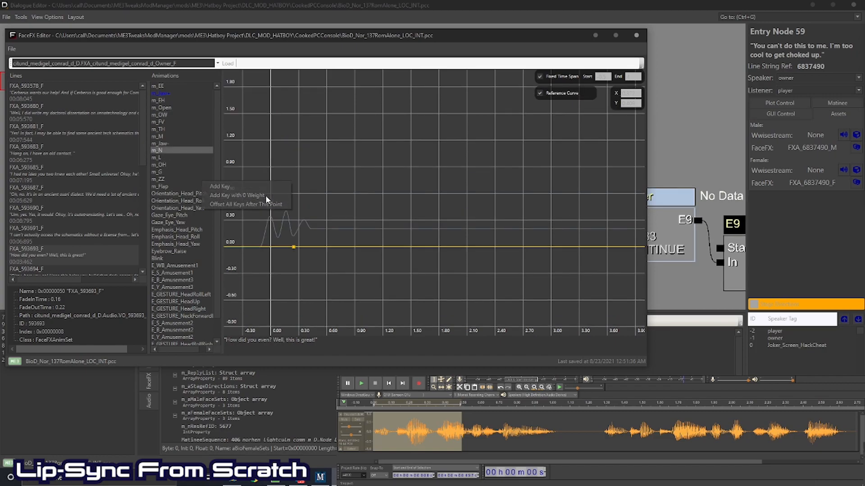
right_click(287, 245)
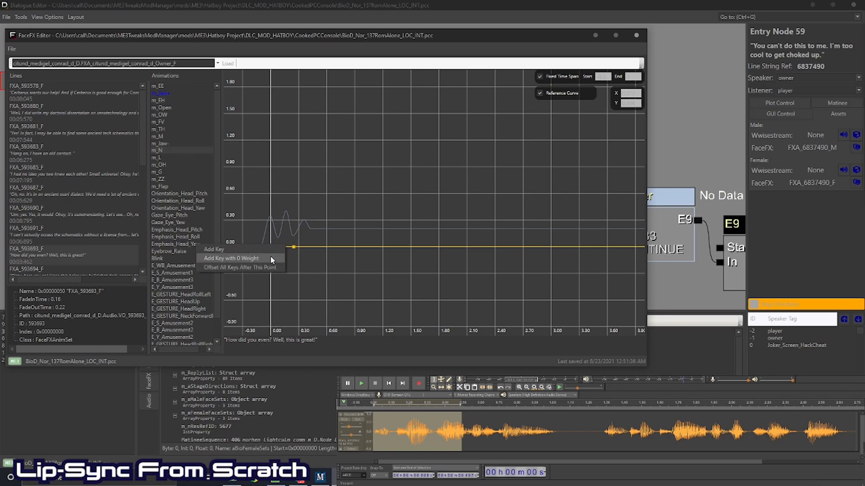
click(277, 249)
right_click(300, 245)
click(292, 249)
click(293, 248)
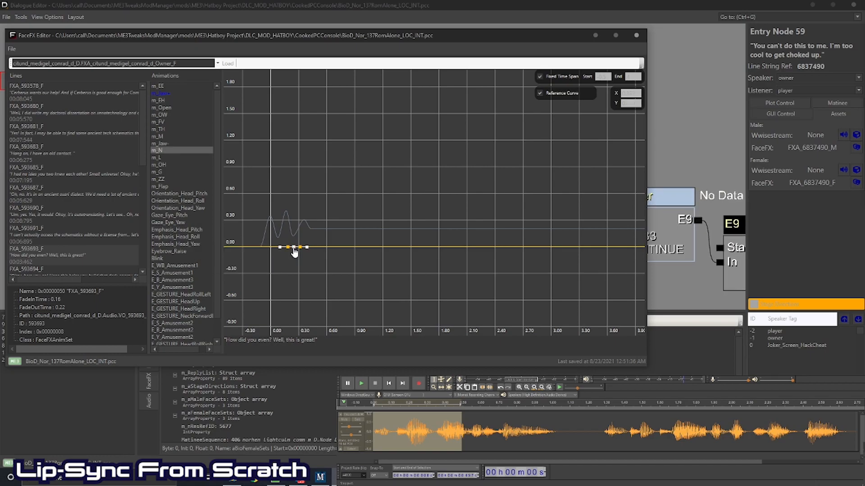
drag(294, 246, 295, 181)
Build a small m_Open peak from zero-weight keys around 0.36 s, raising the middle one to about 0.07
click(162, 109)
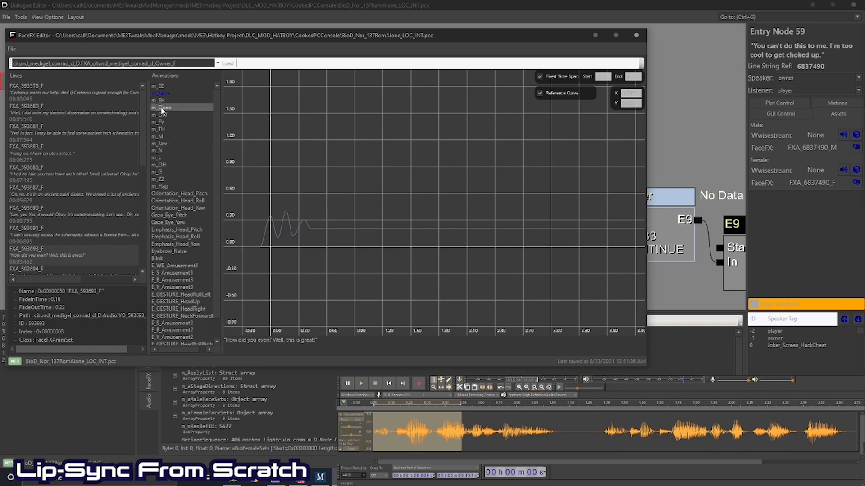
right_click(304, 236)
click(297, 248)
right_click(306, 245)
click(296, 258)
right_click(296, 244)
drag(305, 247, 304, 242)
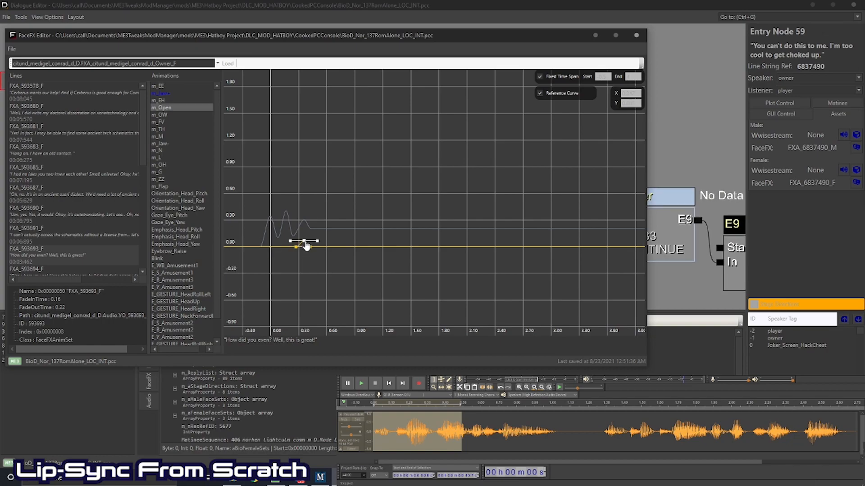
Add a second group of three zero-weight keys to m_Open around 0 s and raise the middle one slightly
right_click(268, 234)
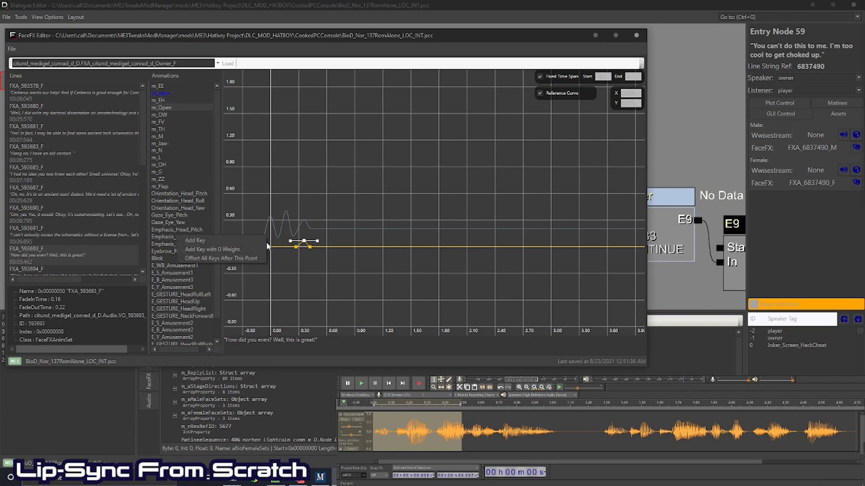
click(256, 251)
right_click(274, 199)
click(256, 215)
right_click(264, 192)
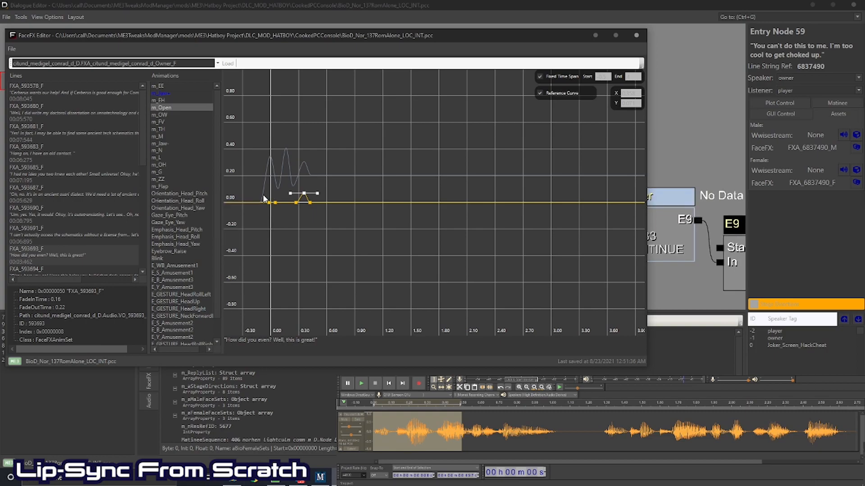
click(253, 209)
drag(272, 196, 271, 192)
Add three zero-weight keys to m_EE just before 0 s and raise the middle one to about 0.57
click(156, 86)
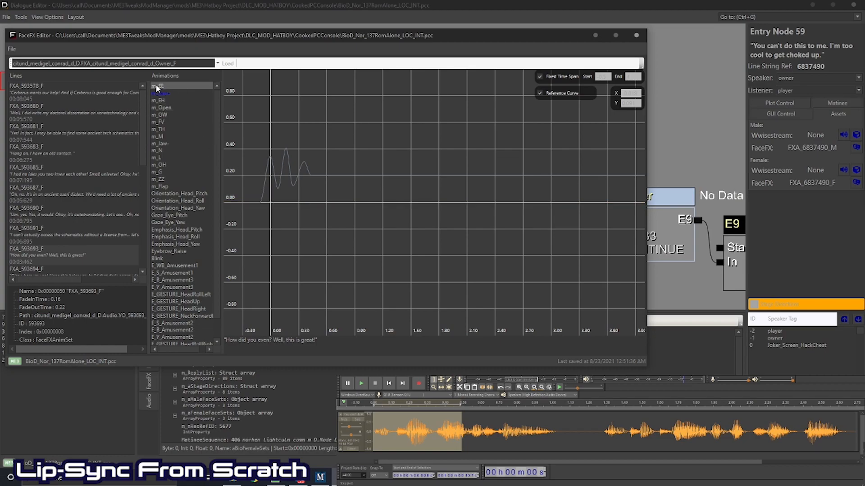
right_click(262, 172)
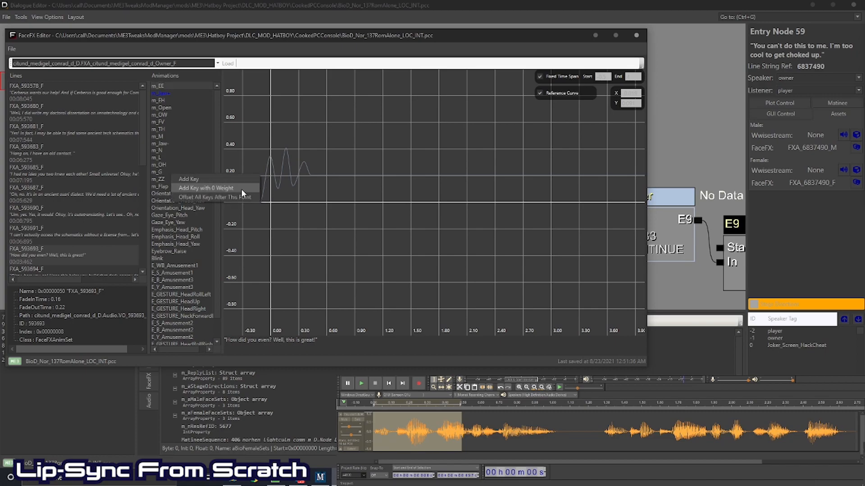
click(242, 188)
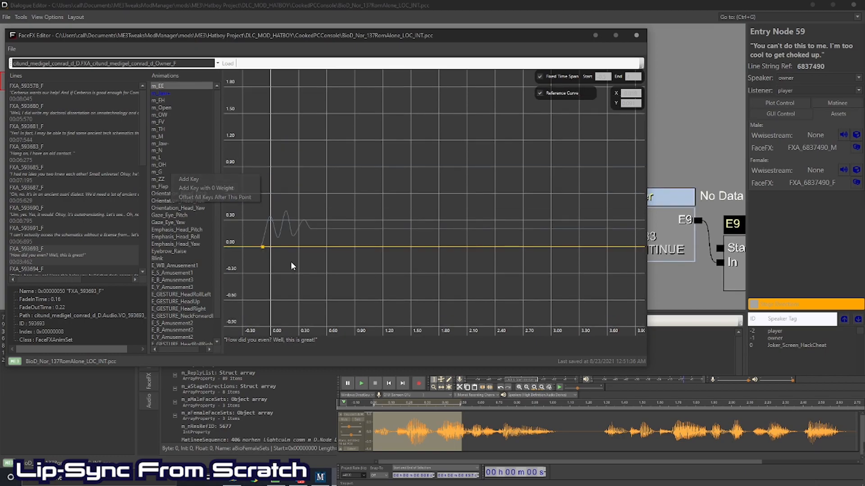
right_click(269, 246)
click(255, 253)
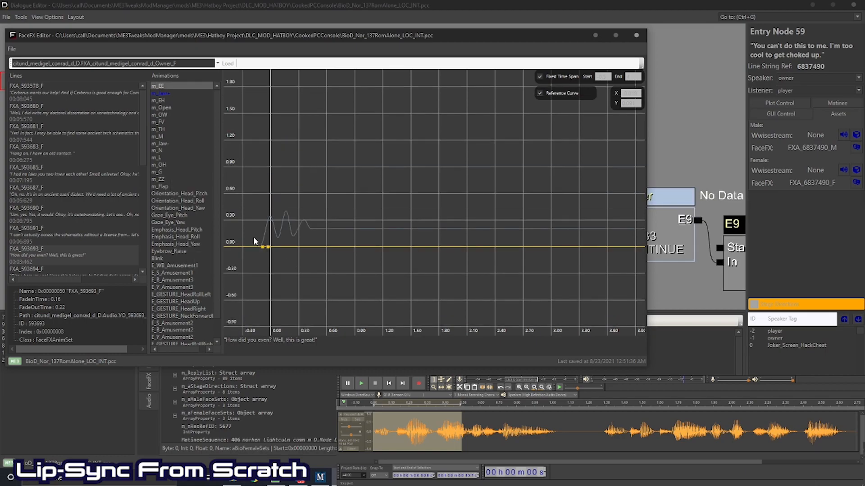
right_click(255, 246)
click(246, 253)
click(263, 247)
drag(264, 251, 265, 202)
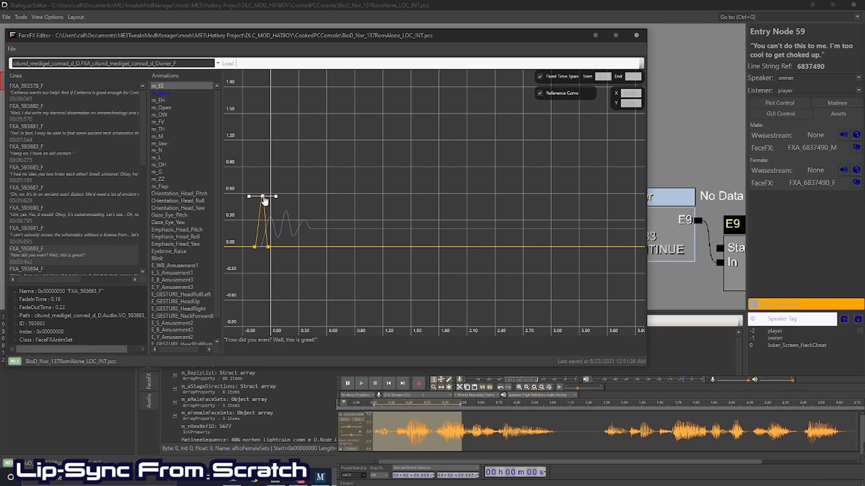
Widen the first m_OW peak slightly by moving its two base keys outward
click(167, 114)
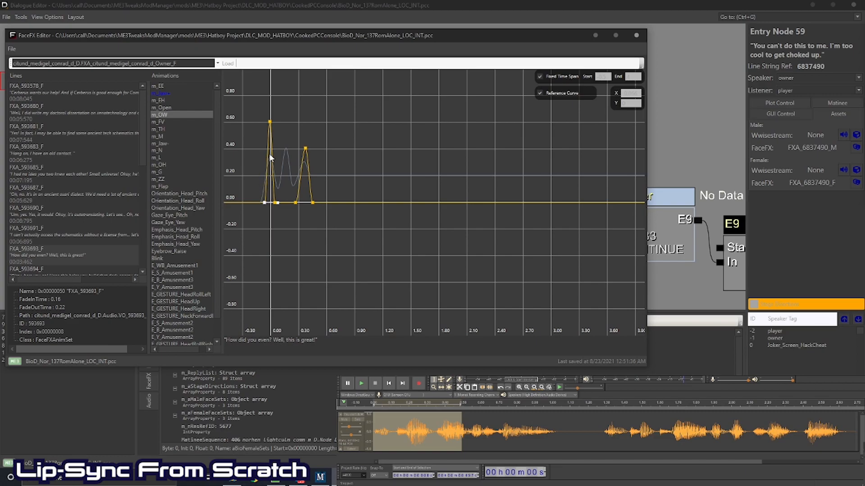
drag(266, 205, 263, 206)
click(275, 203)
click(270, 123)
click(275, 203)
drag(275, 203, 277, 203)
Play the selected audio in Audacity, and select and play the section from about 0.5 to 1.0 s
click(361, 383)
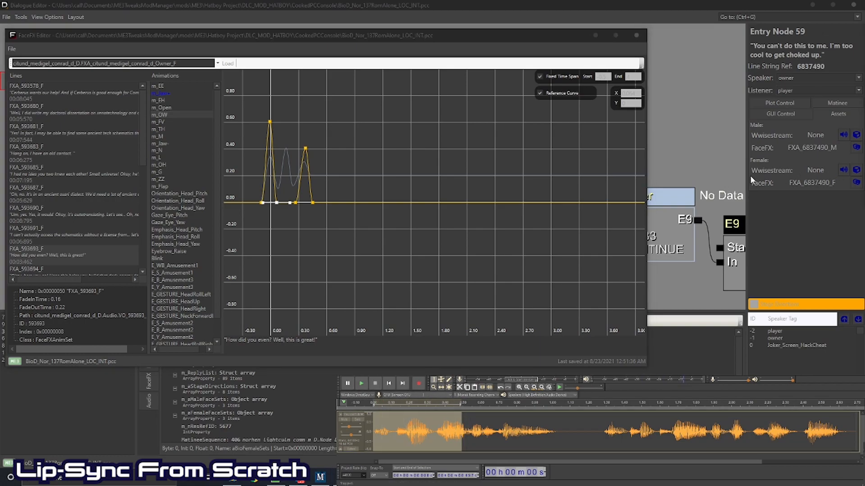
click(465, 416)
drag(461, 418, 552, 418)
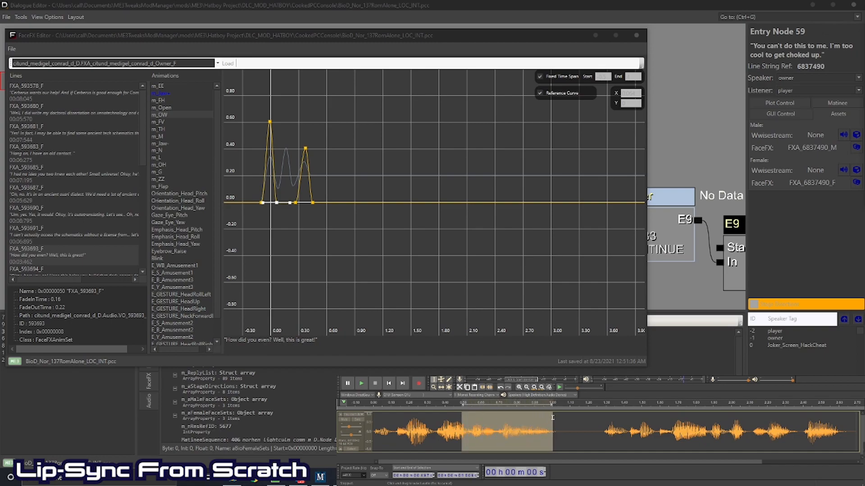
click(362, 383)
Add a key to the m_Jaw+ curve at about 1.04 s with a weight of about 0.19
click(160, 93)
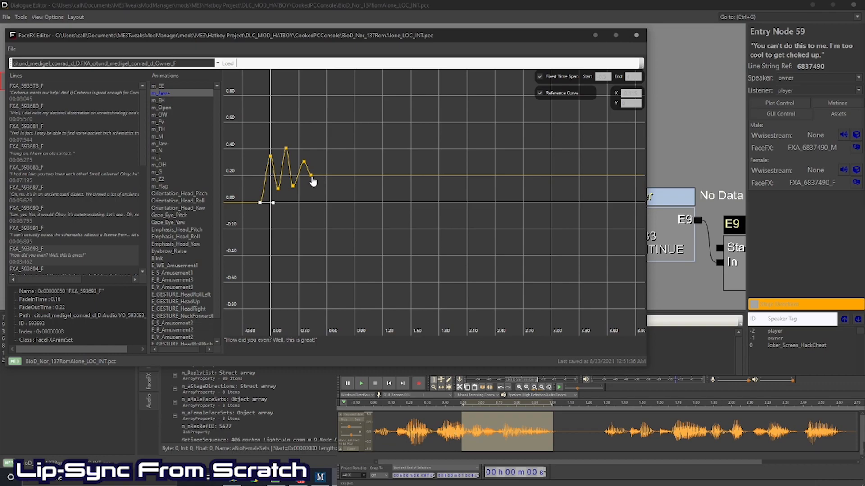
right_click(369, 181)
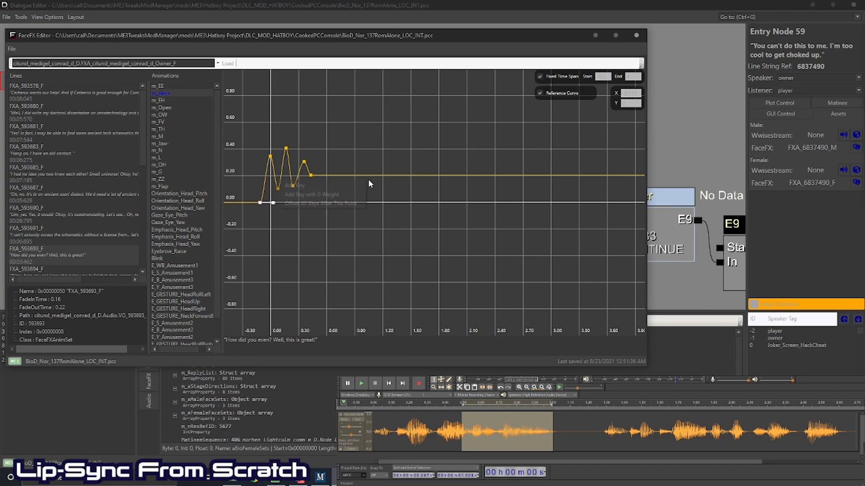
click(341, 186)
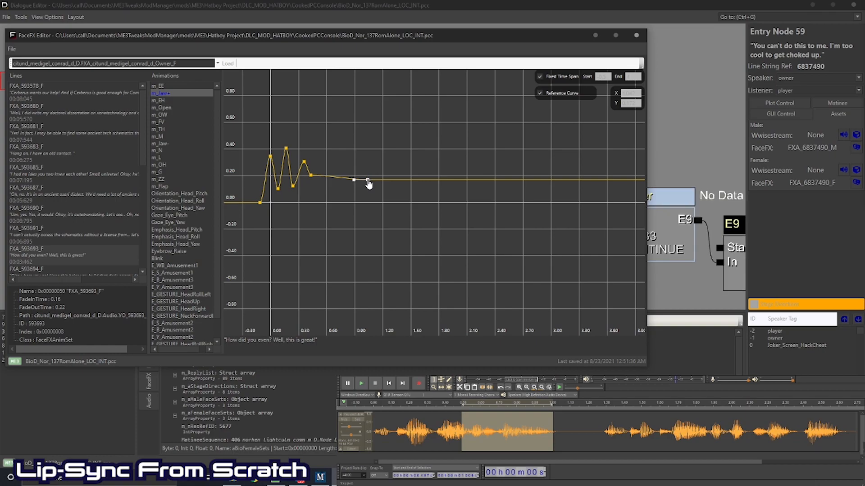
drag(368, 185, 368, 180)
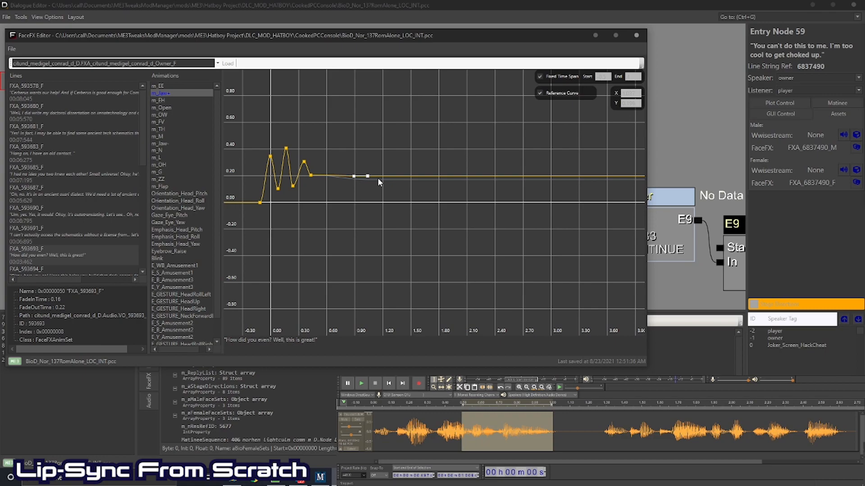
Examine the waveform between about 0.5 and 1.0 s for the timing of the next m_Jaw+ keys
click(158, 101)
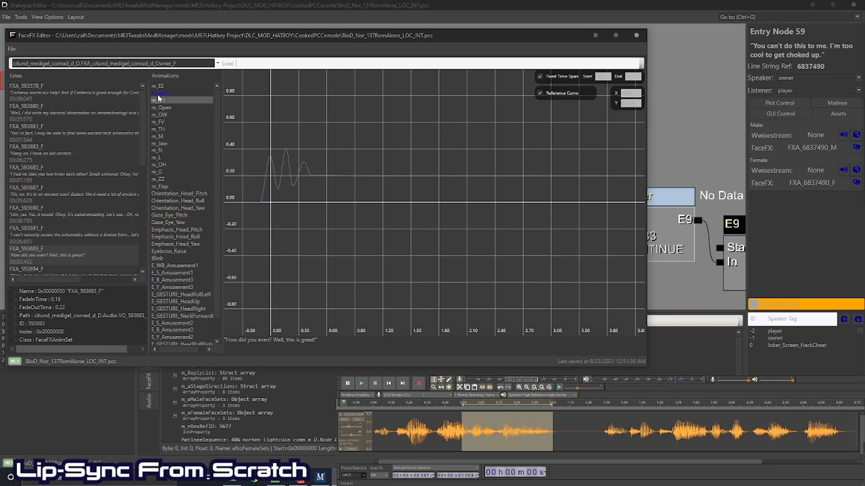
click(161, 93)
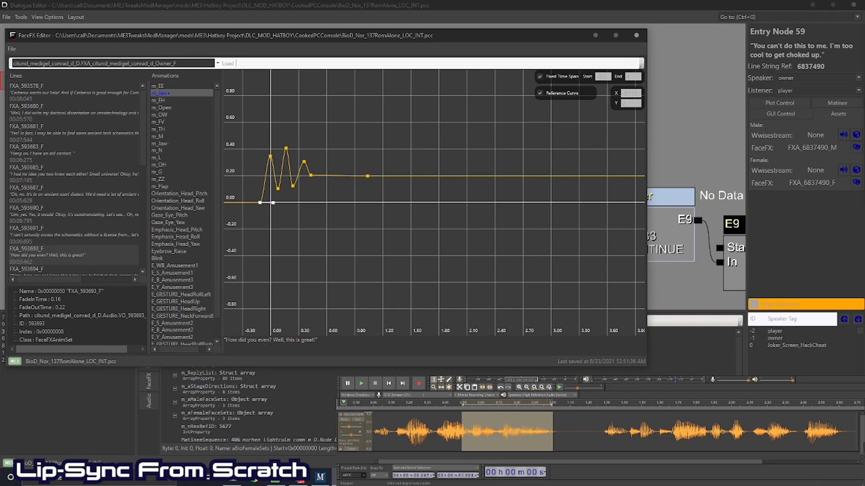
drag(483, 431, 495, 432)
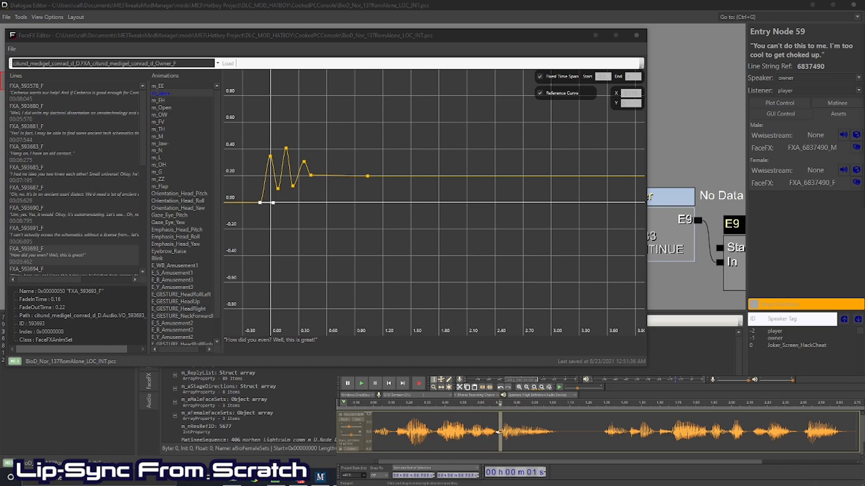
drag(506, 432, 543, 432)
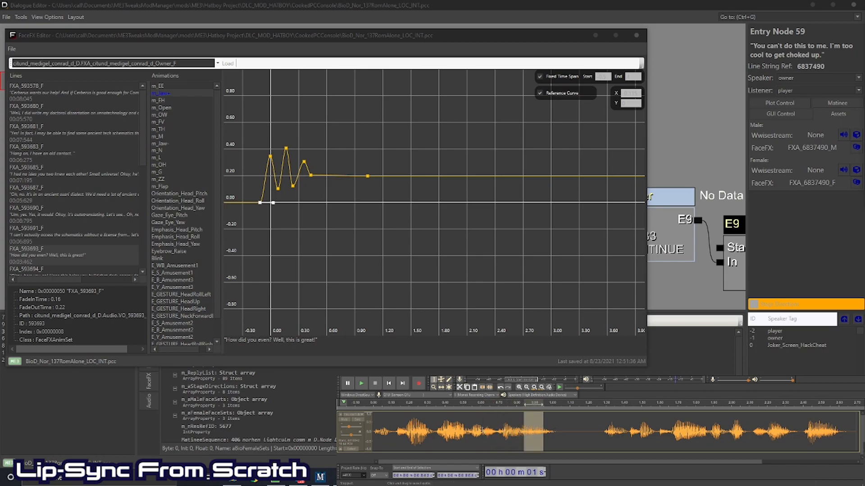
drag(464, 431, 557, 432)
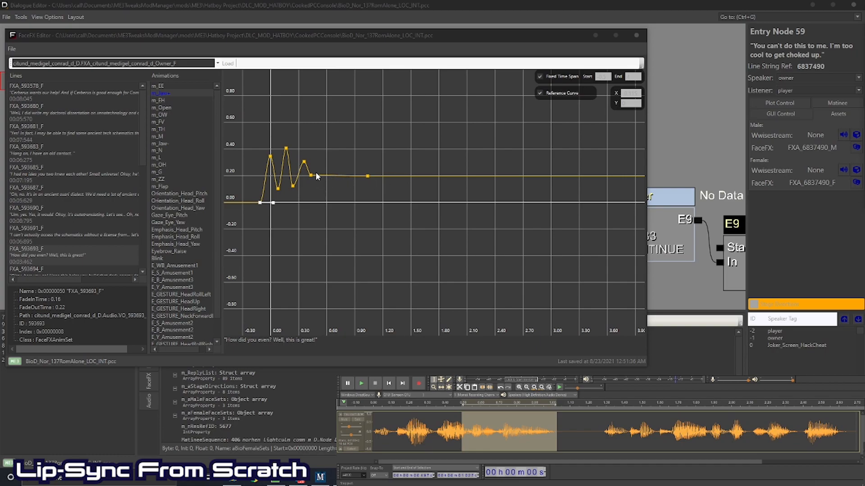
Add an m_Jaw+ dip of about 0.06 at 0.6 s and a peak of about 0.18 at 0.67 s
click(334, 39)
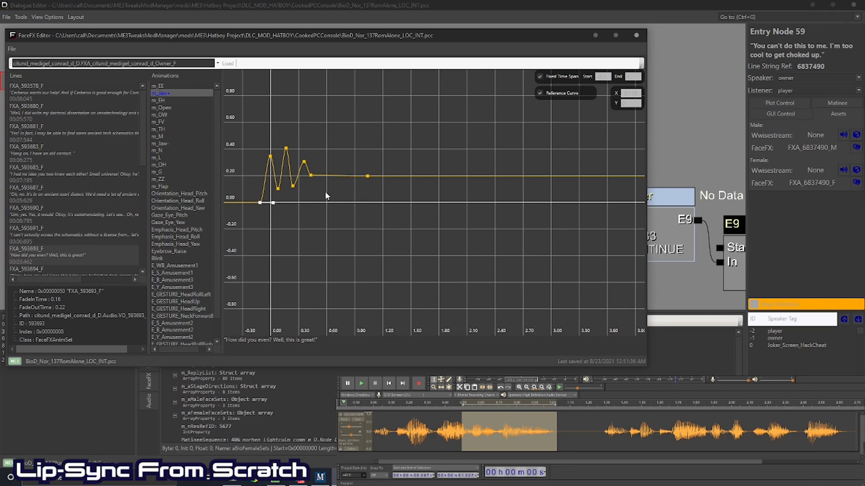
right_click(235, 194)
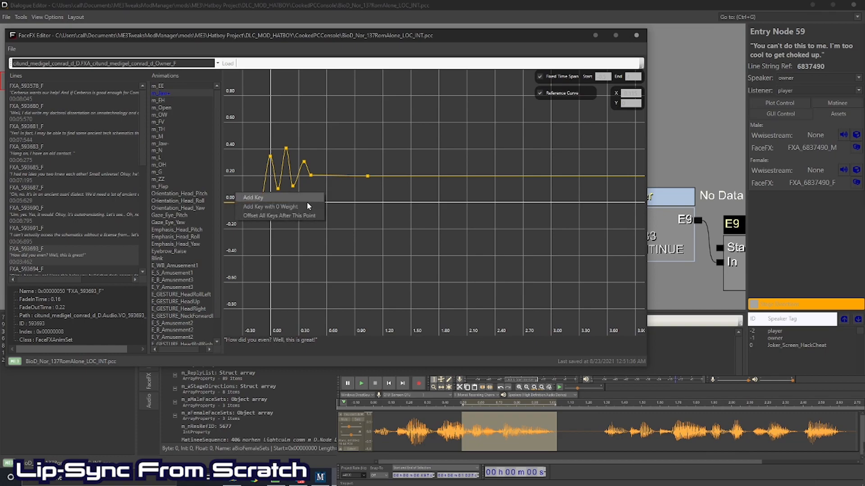
click(304, 206)
click(327, 203)
drag(327, 203, 330, 199)
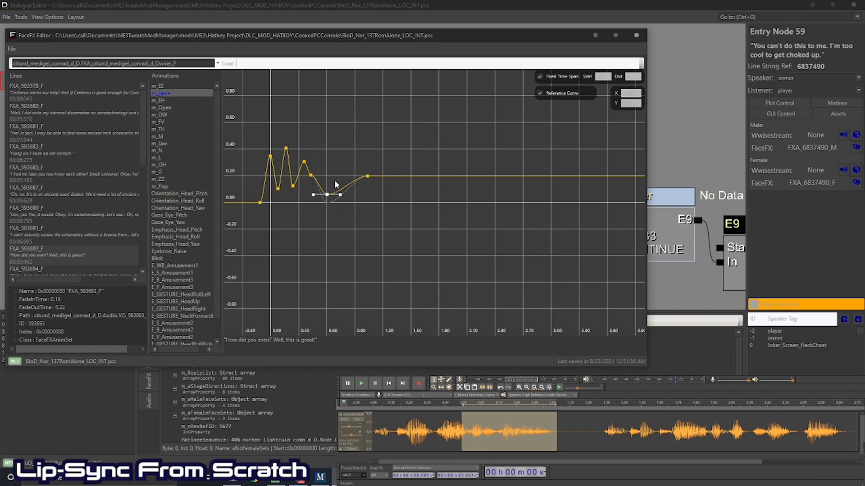
right_click(333, 177)
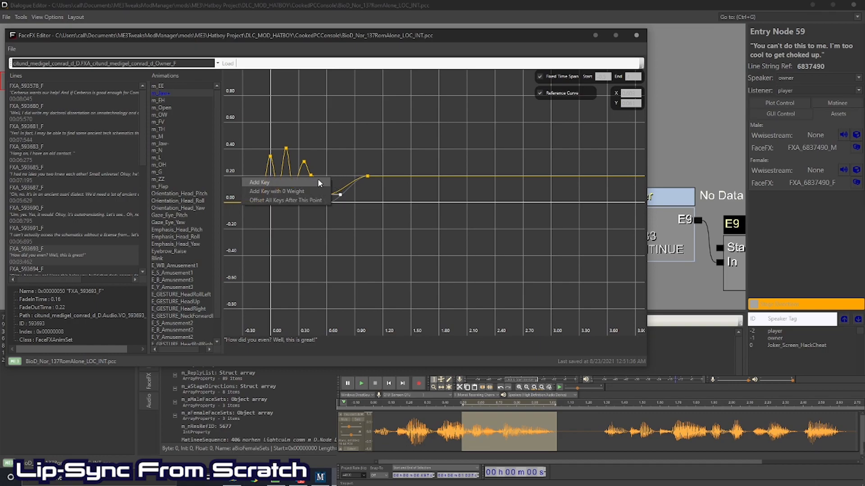
click(315, 180)
drag(333, 176, 333, 179)
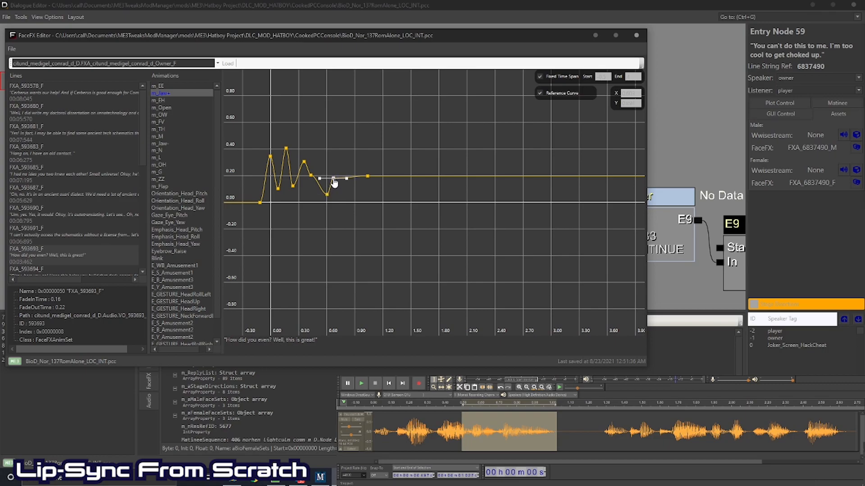
Add two adjacent zero-weight keys to m_Jaw+ at about 0.8 s
right_click(344, 153)
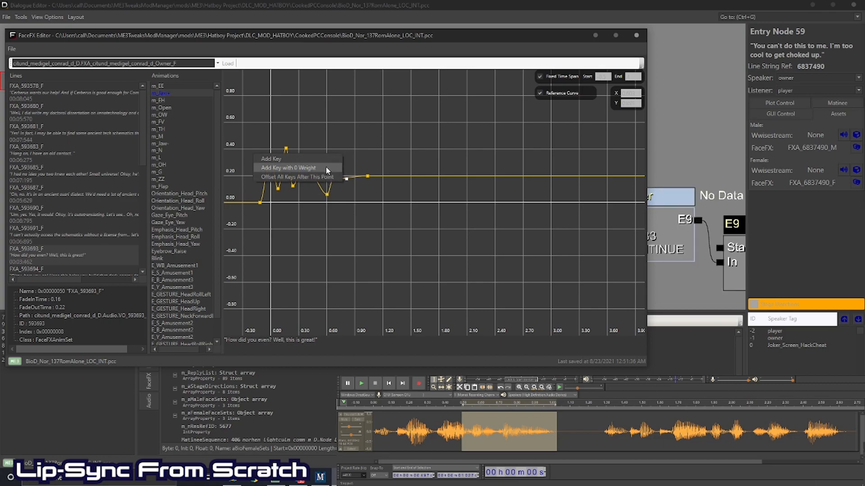
click(327, 168)
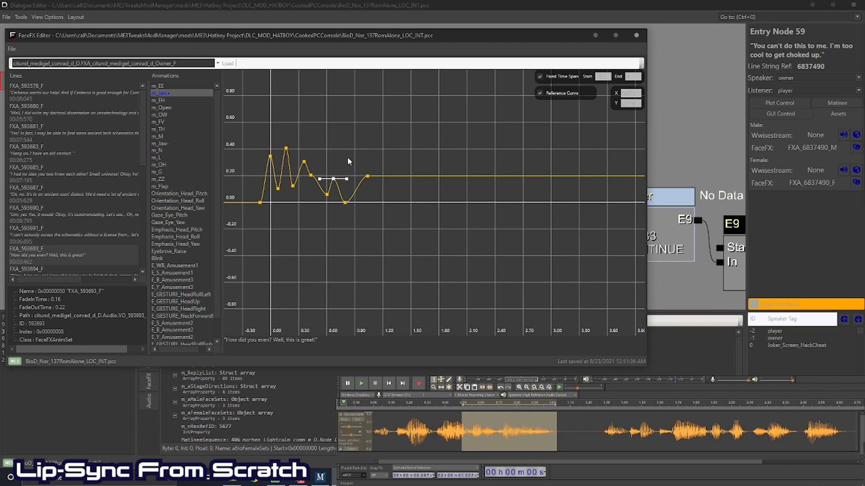
right_click(347, 160)
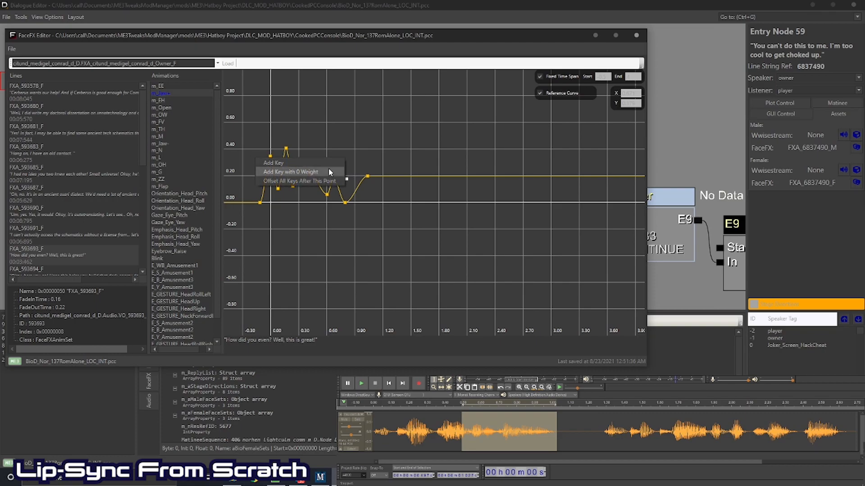
click(327, 171)
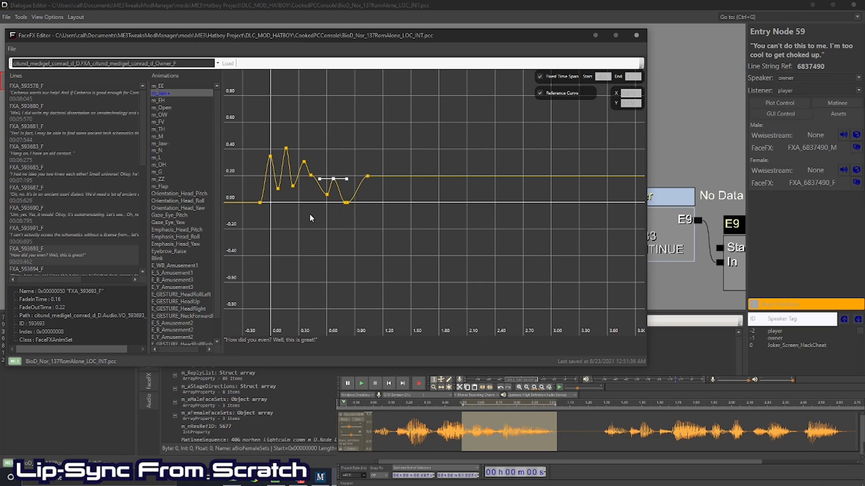
Add zero-weight m_M keys at about 0.73, 0.82 and 0.88 s, and raise the middle one to about 0.88
click(160, 136)
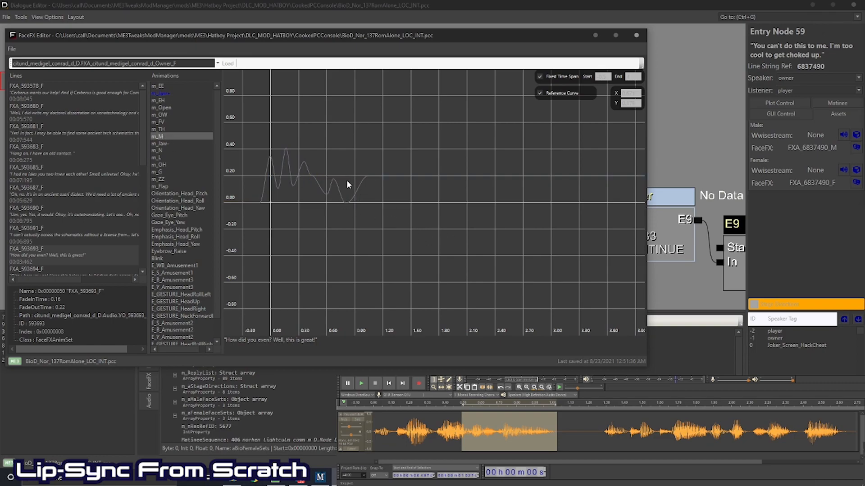
right_click(346, 181)
click(332, 195)
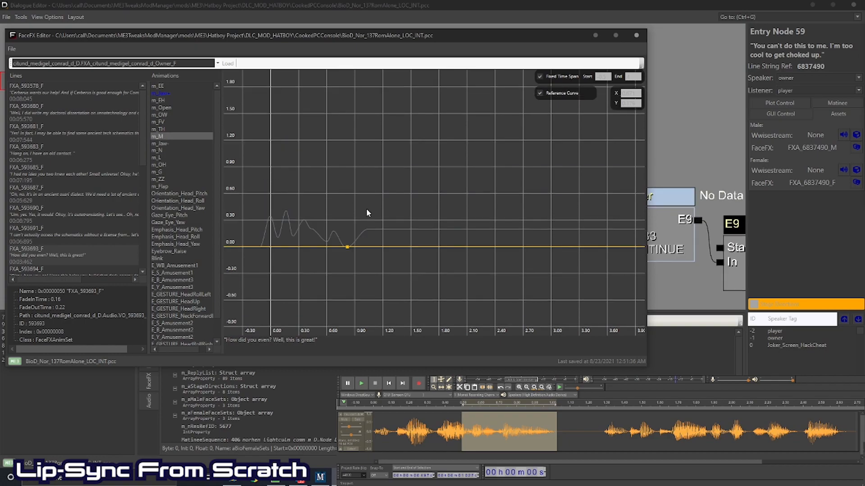
right_click(352, 238)
click(344, 238)
right_click(339, 231)
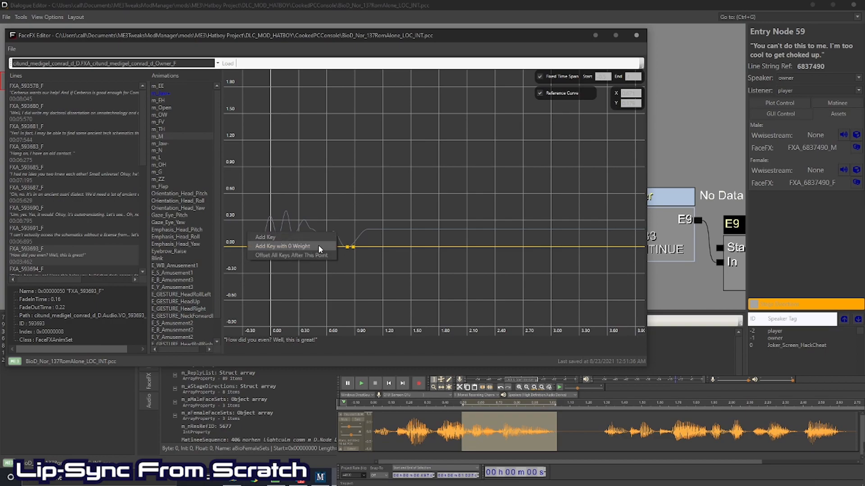
click(319, 244)
click(347, 247)
drag(348, 208, 351, 169)
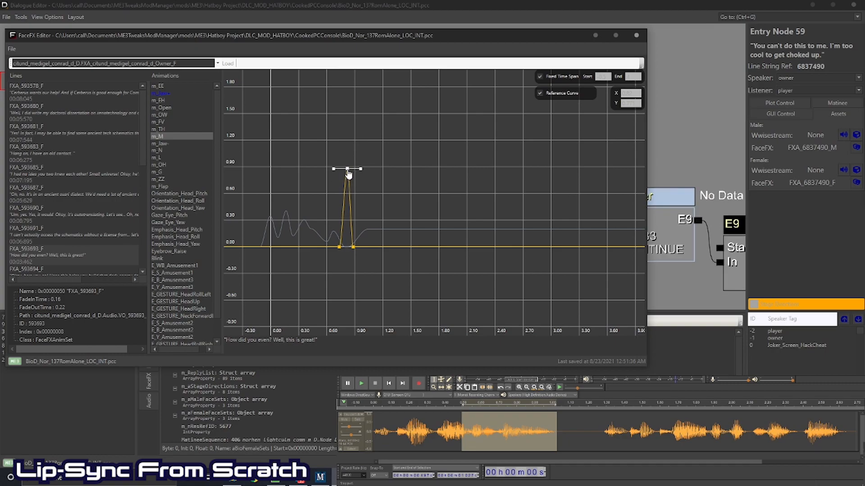
Set the weight of the m_M peak key to exactly 1
right_click(347, 170)
click(328, 184)
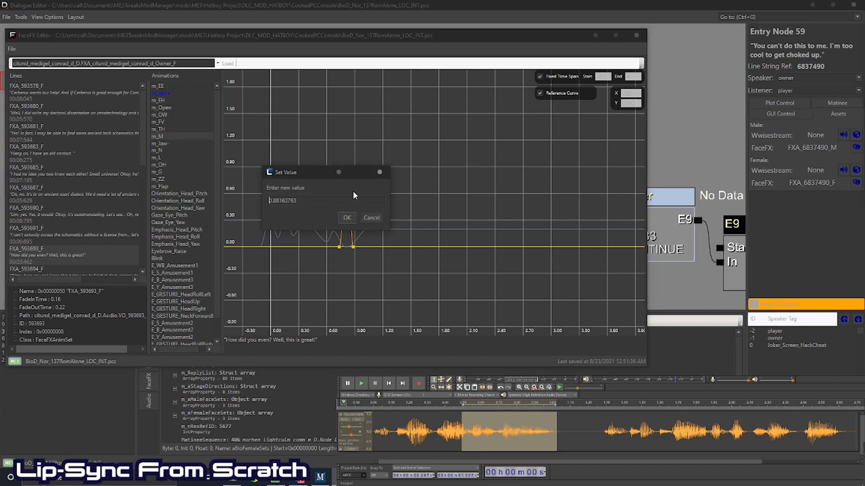
double_click(320, 200)
text(1)
click(347, 217)
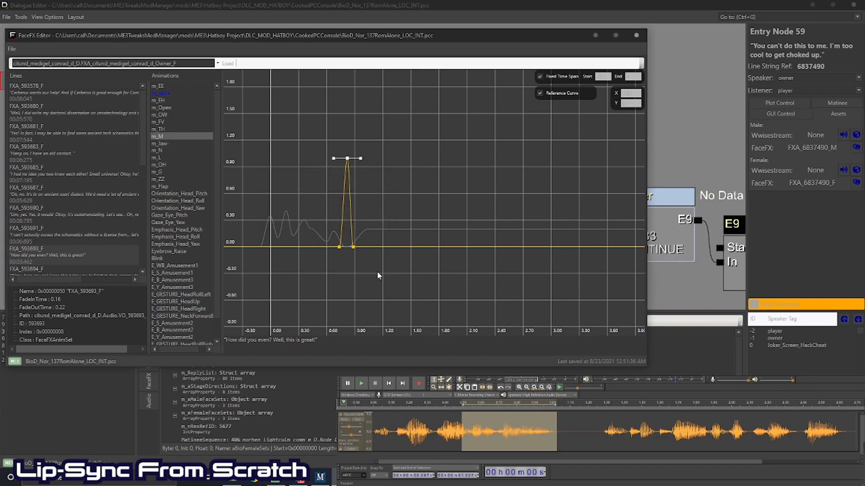
click(354, 248)
Add an m_EE peak of about 0.61 at 0.98 s between zero-weight keys at about 0.88 and 1.08 s
click(159, 86)
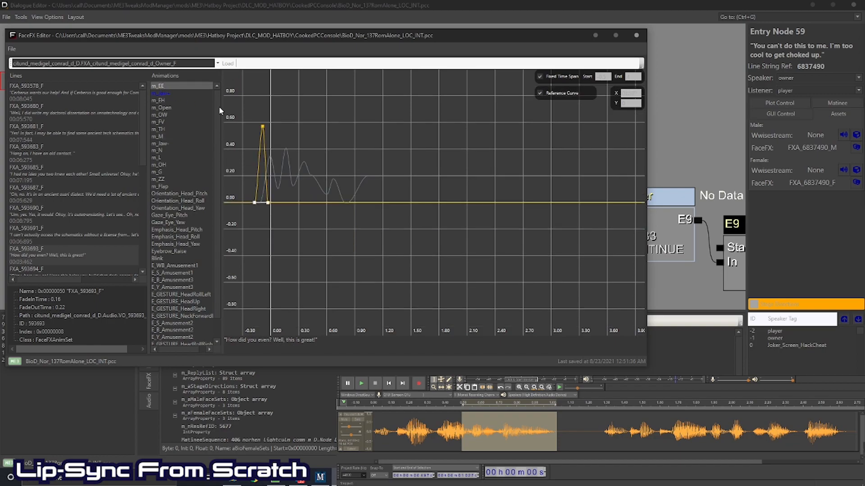
right_click(362, 173)
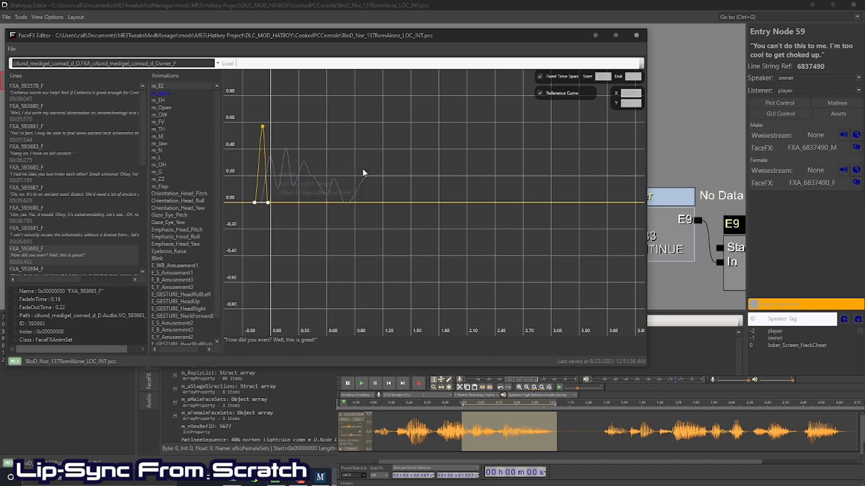
click(338, 183)
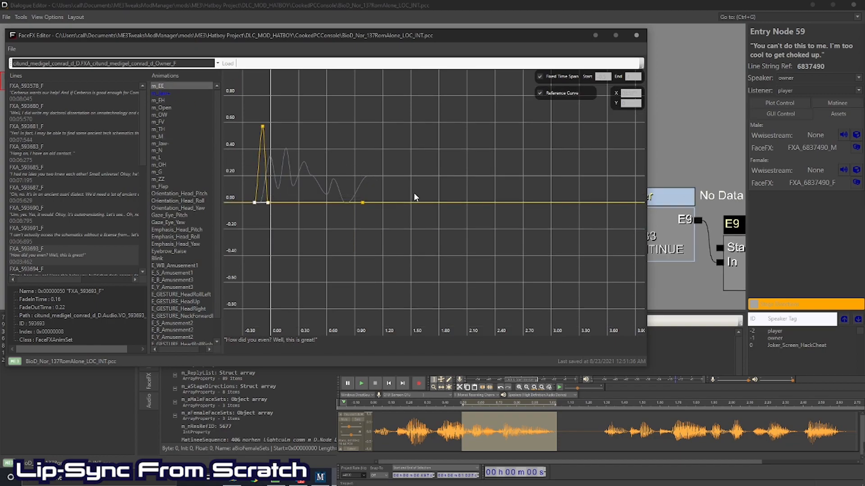
right_click(353, 181)
click(332, 194)
right_click(371, 182)
click(333, 194)
click(366, 200)
drag(366, 199, 366, 125)
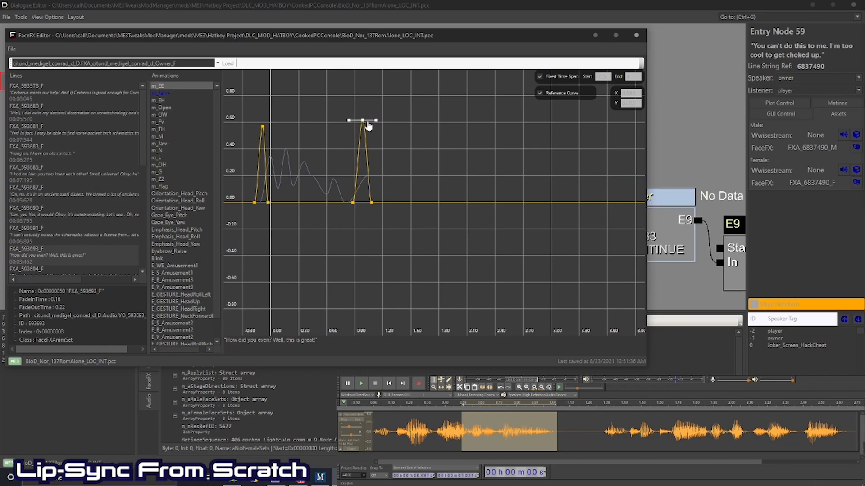
Move the closing zero-weight key of the second m_EE peak out to about 1.19 s
click(374, 204)
drag(374, 203, 382, 203)
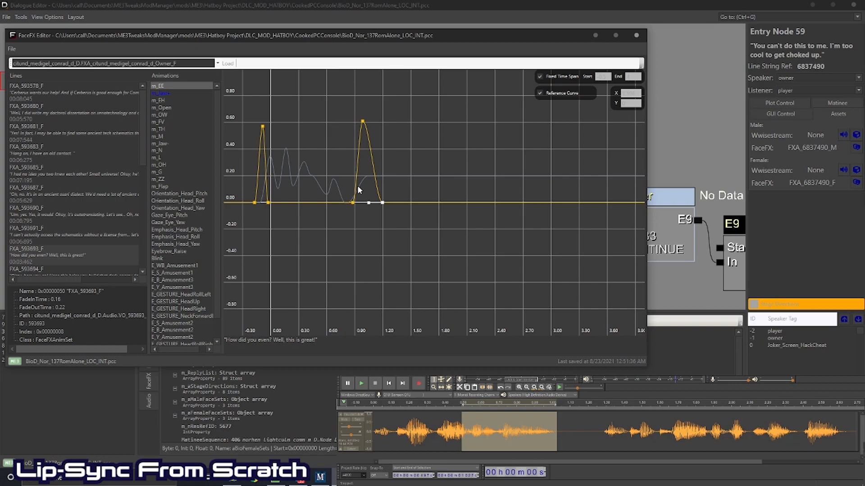
click(363, 122)
Add an m_TH peak of about 0.8 at 0.52 s between zero-weight keys at about 0.45 and 0.56 s
click(160, 129)
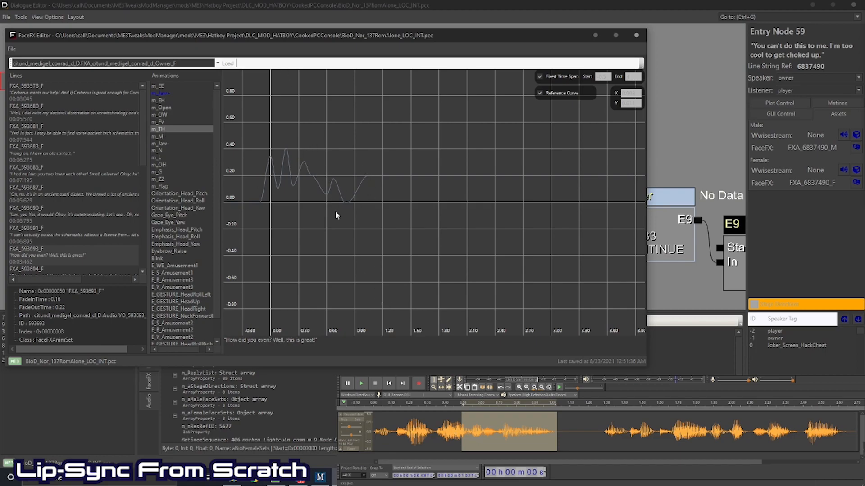
right_click(319, 169)
click(303, 182)
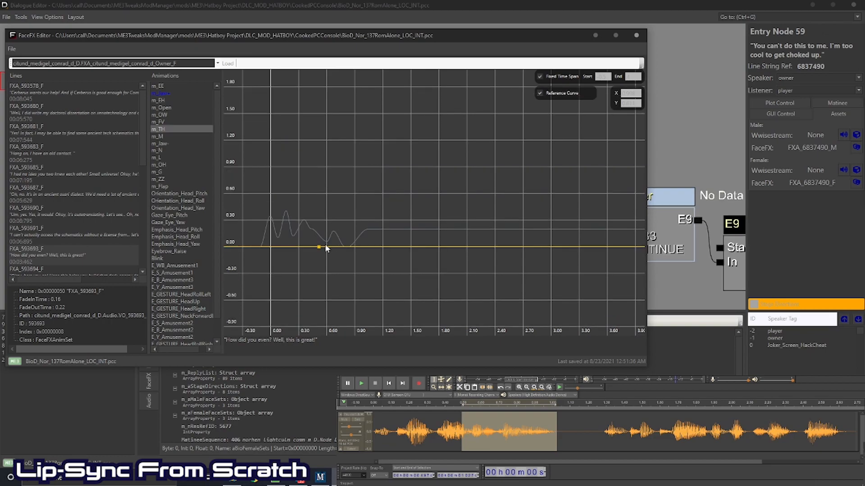
right_click(306, 246)
click(296, 255)
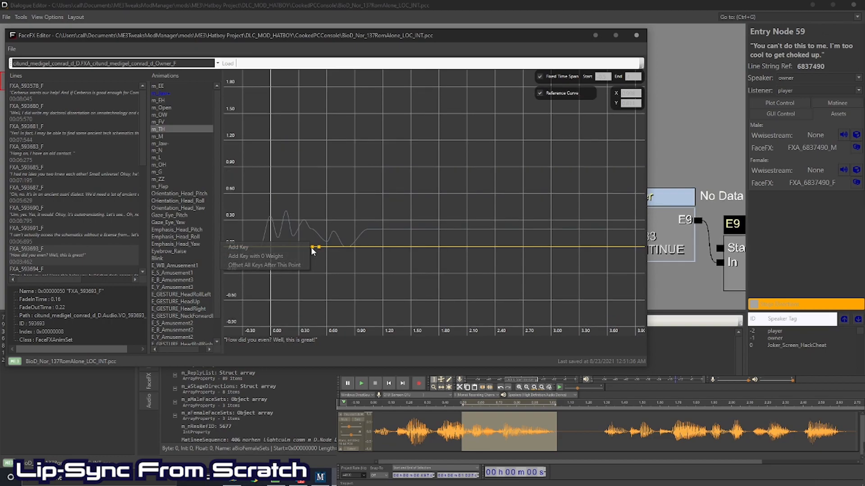
right_click(321, 246)
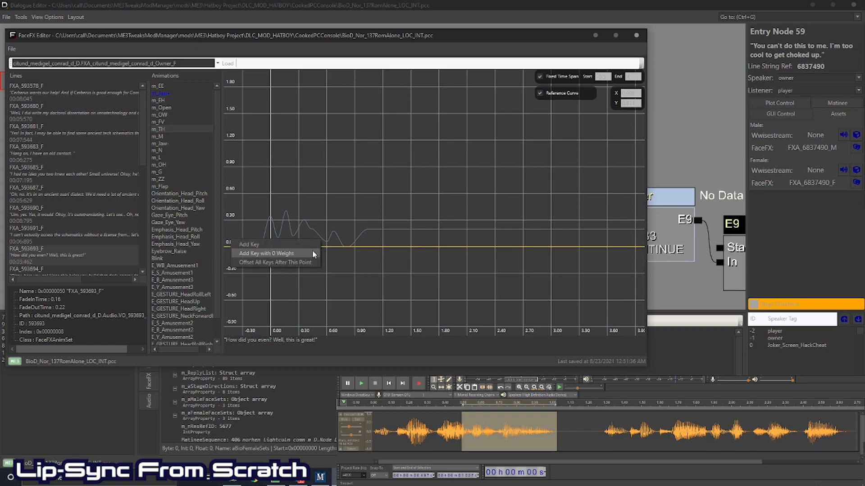
click(315, 254)
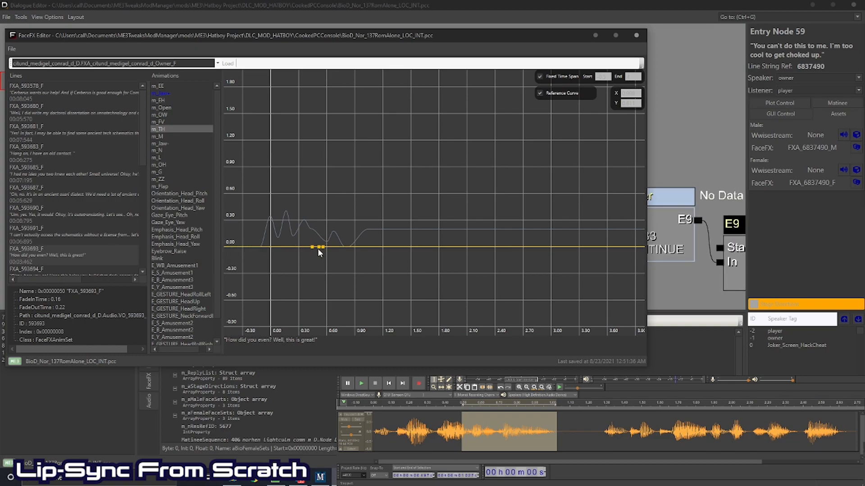
drag(319, 247, 320, 173)
Add three closely spaced zero-weight m_ZZ keys around 0.6 s and raise the middle one to about 0.81
click(163, 179)
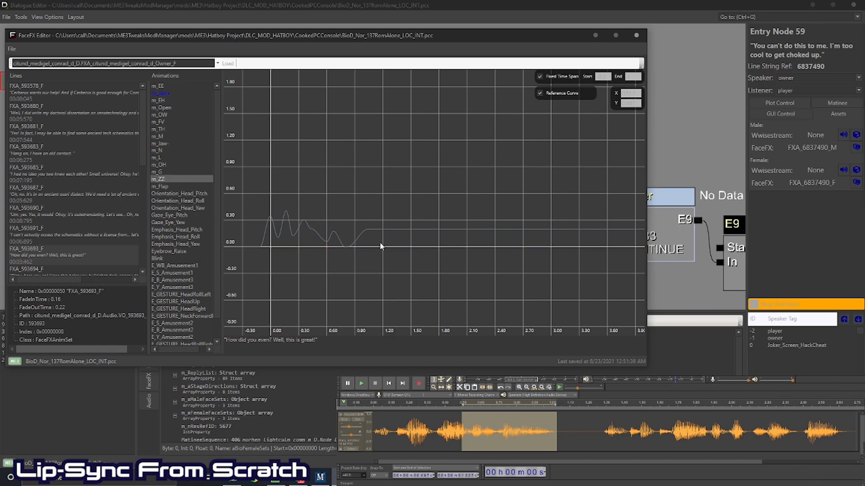
right_click(327, 223)
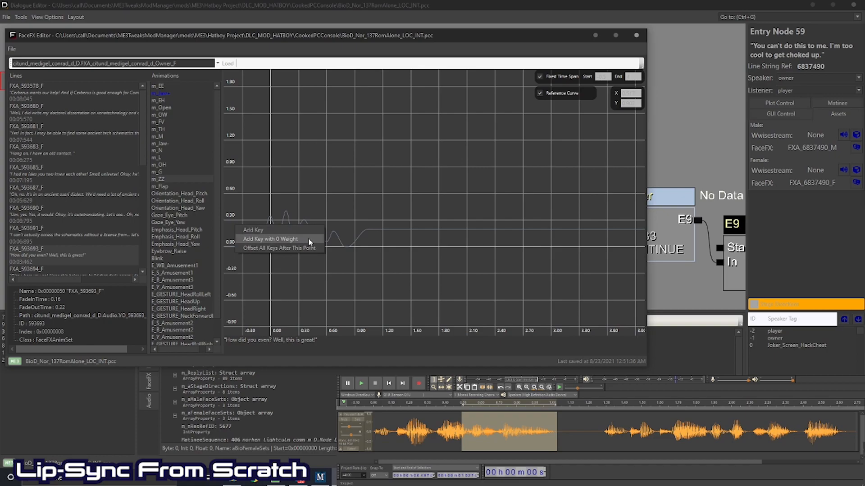
click(325, 244)
right_click(230, 243)
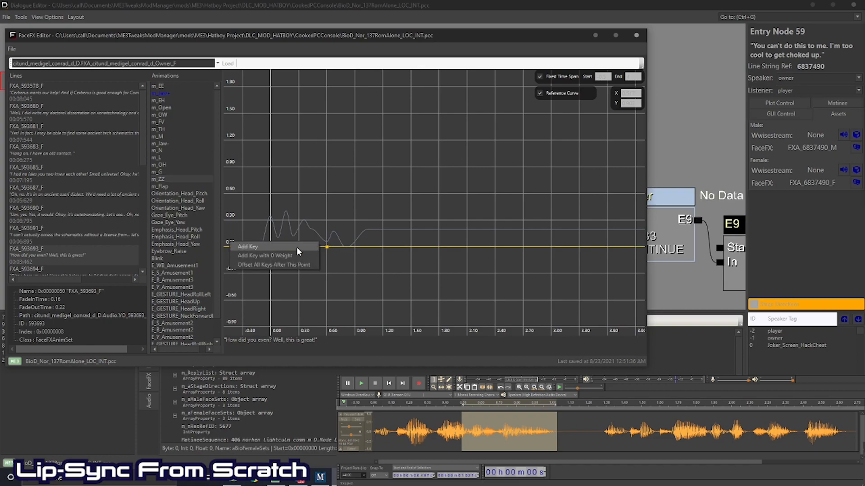
click(290, 256)
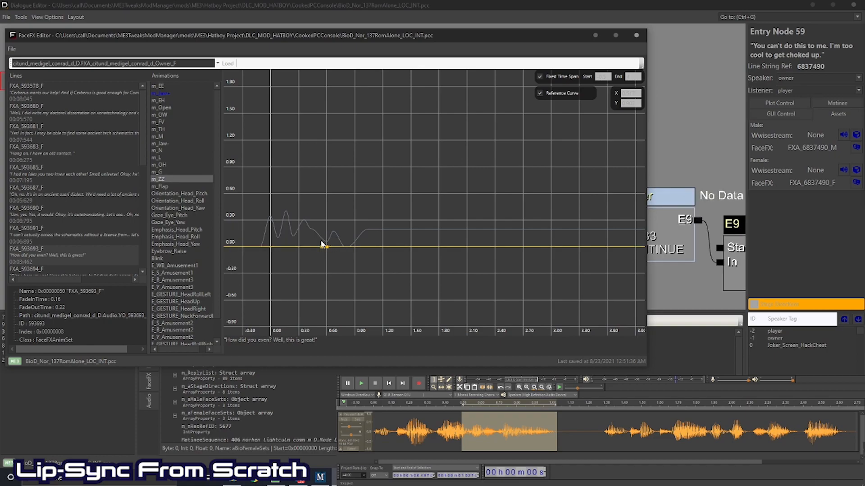
right_click(330, 244)
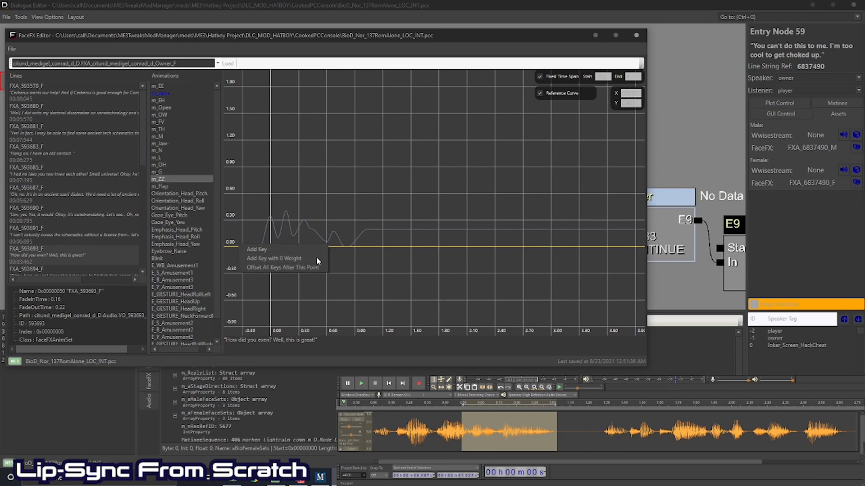
click(327, 247)
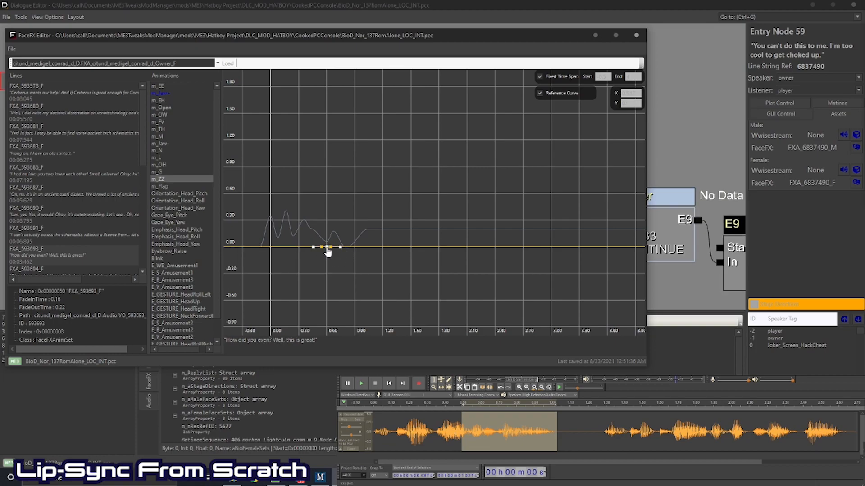
drag(328, 252, 327, 178)
Widen the m_ZZ peak slightly by moving its outer keys to about 0.53 and 0.66 s
click(322, 248)
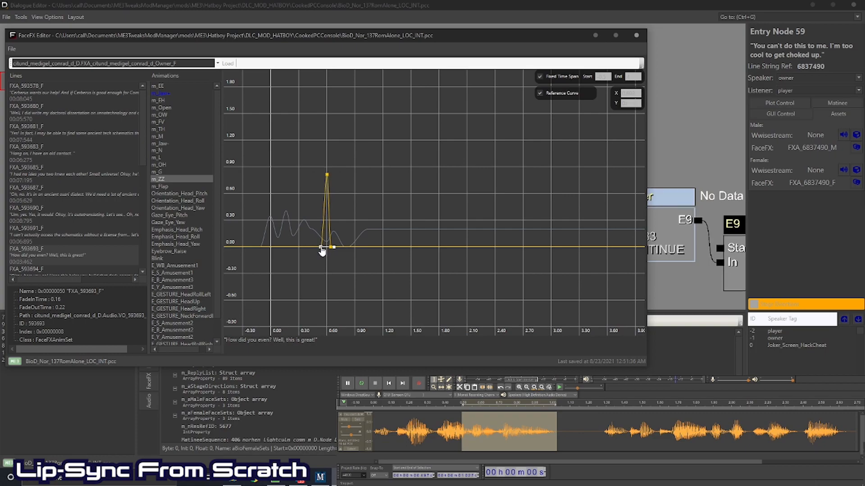
click(327, 175)
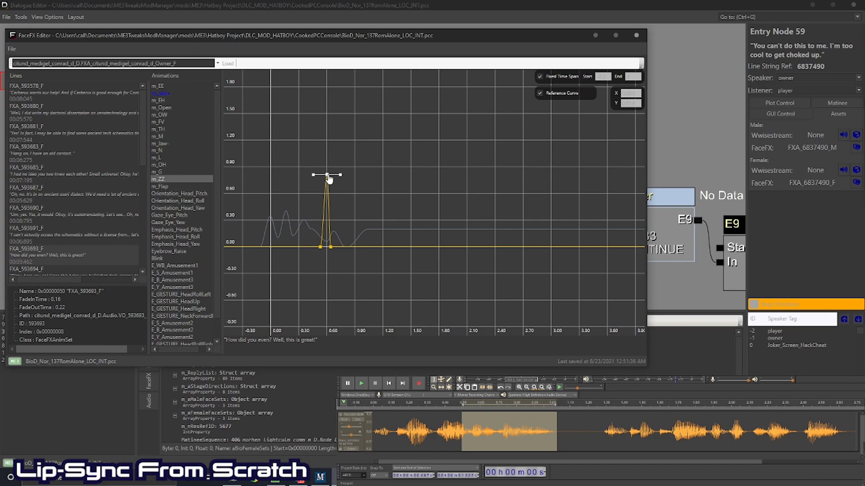
click(330, 247)
drag(331, 248, 333, 248)
Add a third m_OW peak of about 0.4 at 0.67 s between zero-weight keys at about 0.6 and 0.74 s
click(164, 94)
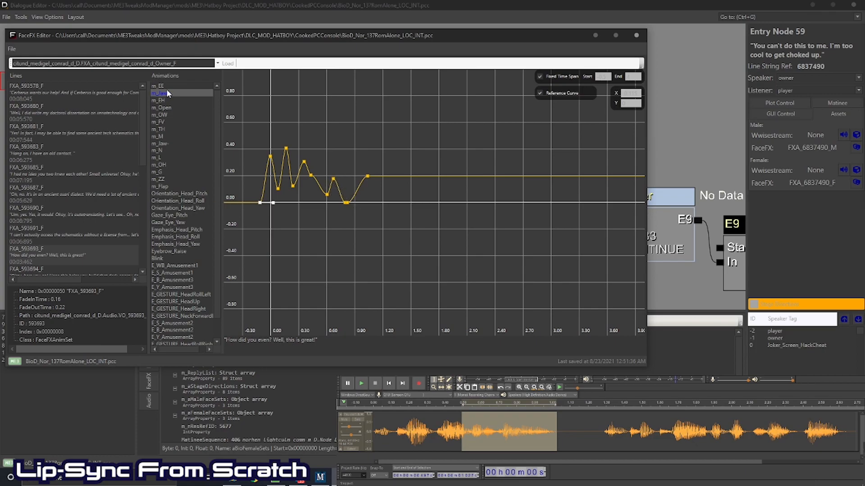
click(162, 114)
right_click(334, 177)
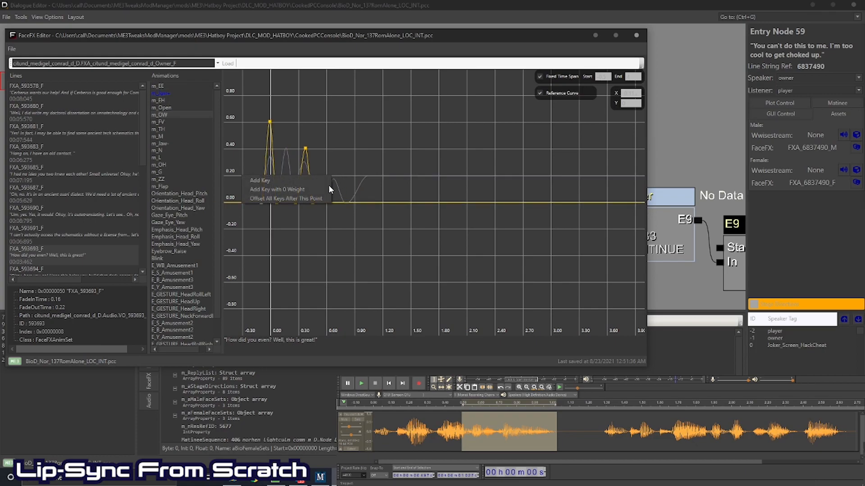
click(317, 190)
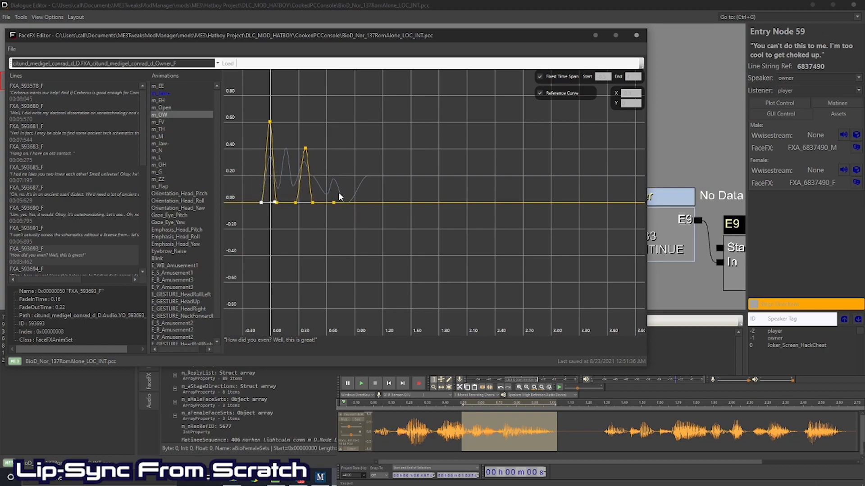
right_click(337, 193)
click(330, 195)
right_click(331, 197)
click(330, 199)
drag(334, 207, 338, 154)
click(330, 203)
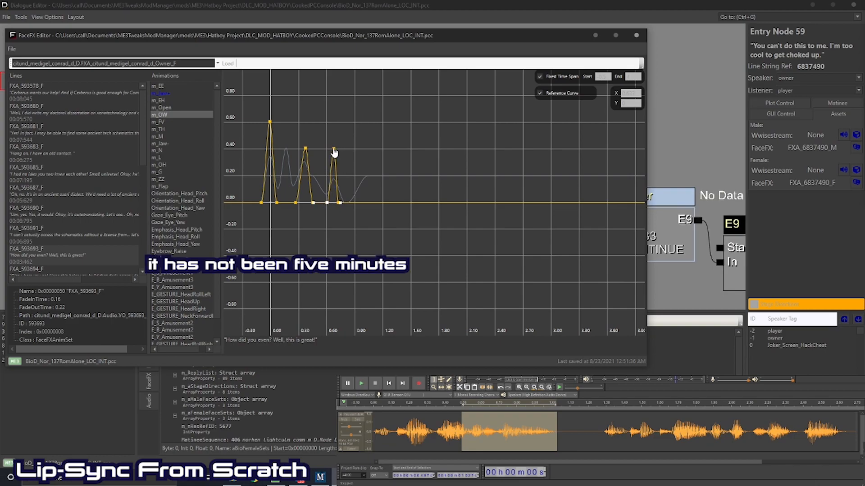
click(333, 150)
click(339, 203)
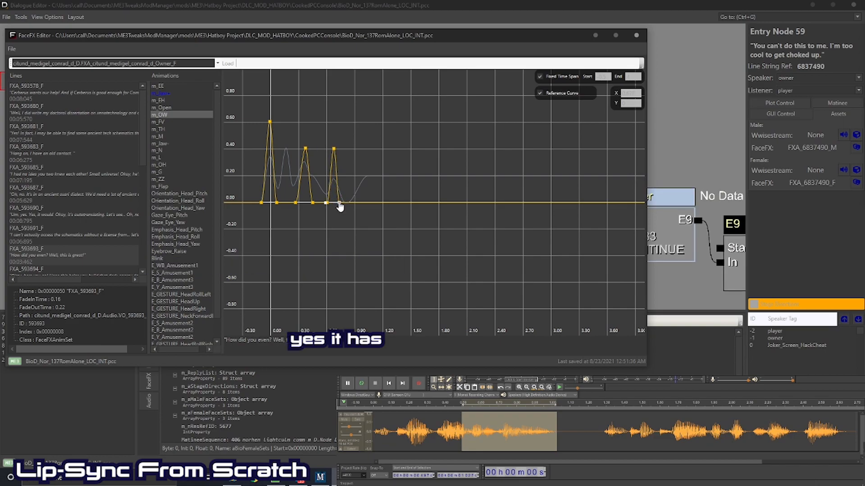
Add a third m_Open peak of about 0.11 at 0.68 s between close zero-weight keys, and return to the m_Jaw+ curve
click(163, 109)
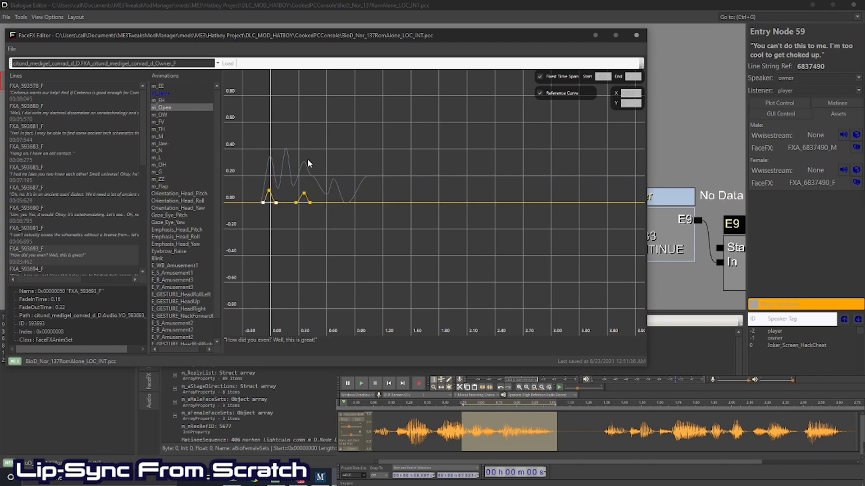
click(315, 197)
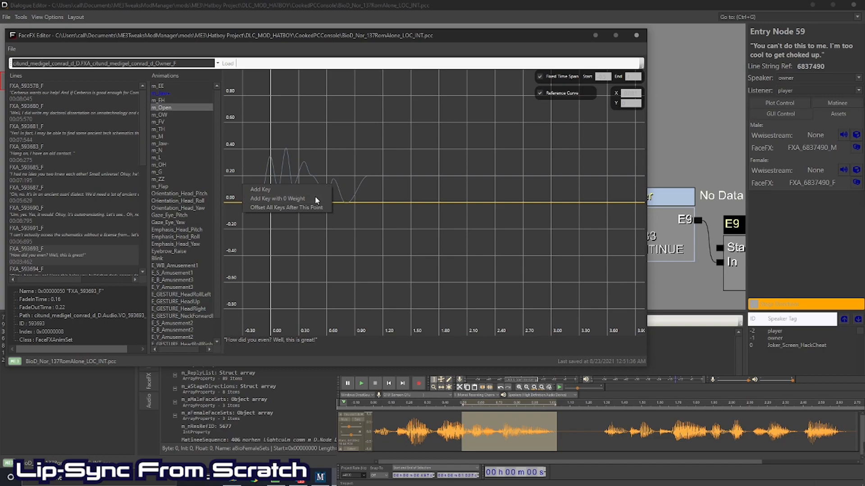
right_click(339, 199)
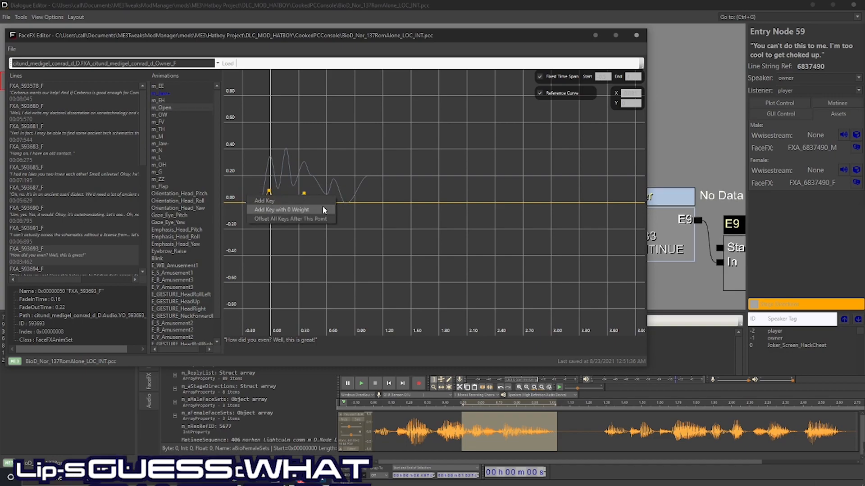
click(318, 208)
right_click(330, 198)
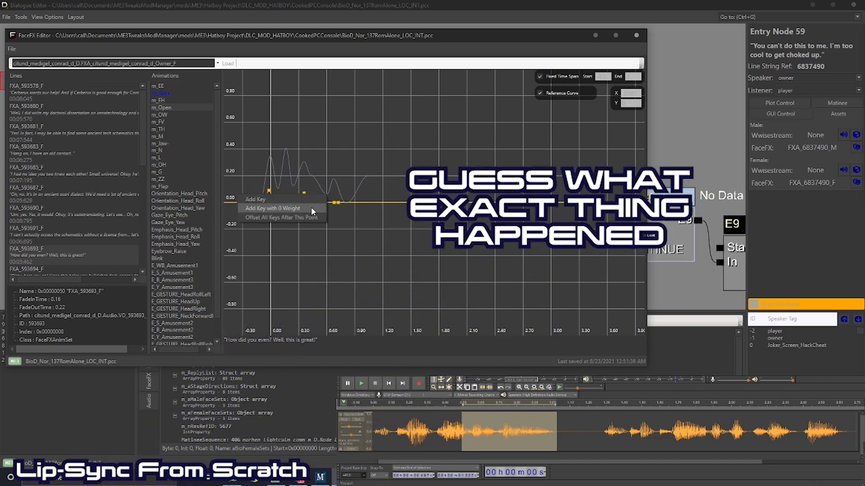
click(334, 208)
drag(333, 204, 334, 188)
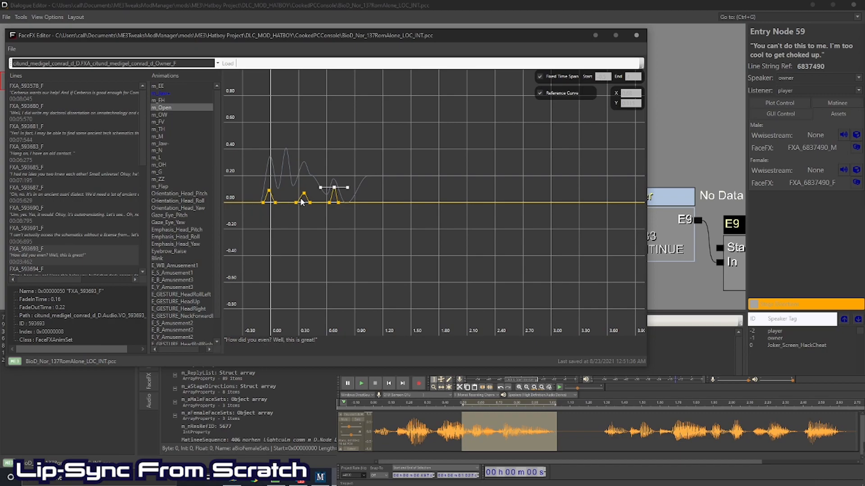
click(161, 93)
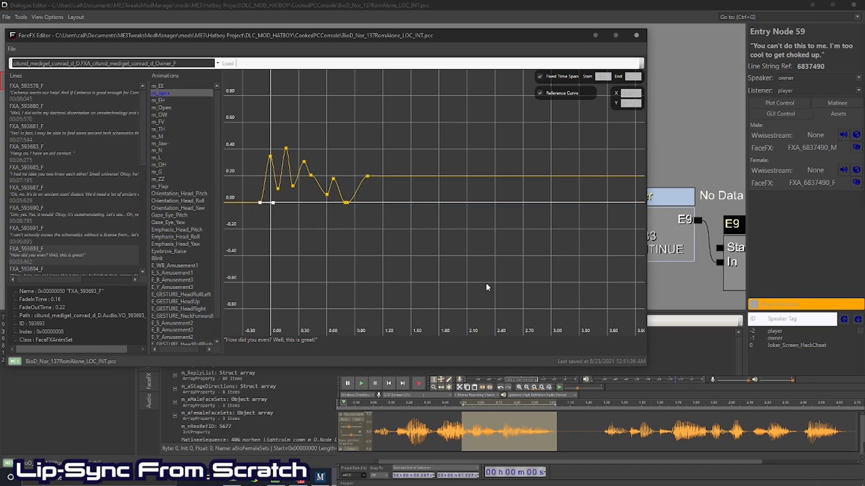